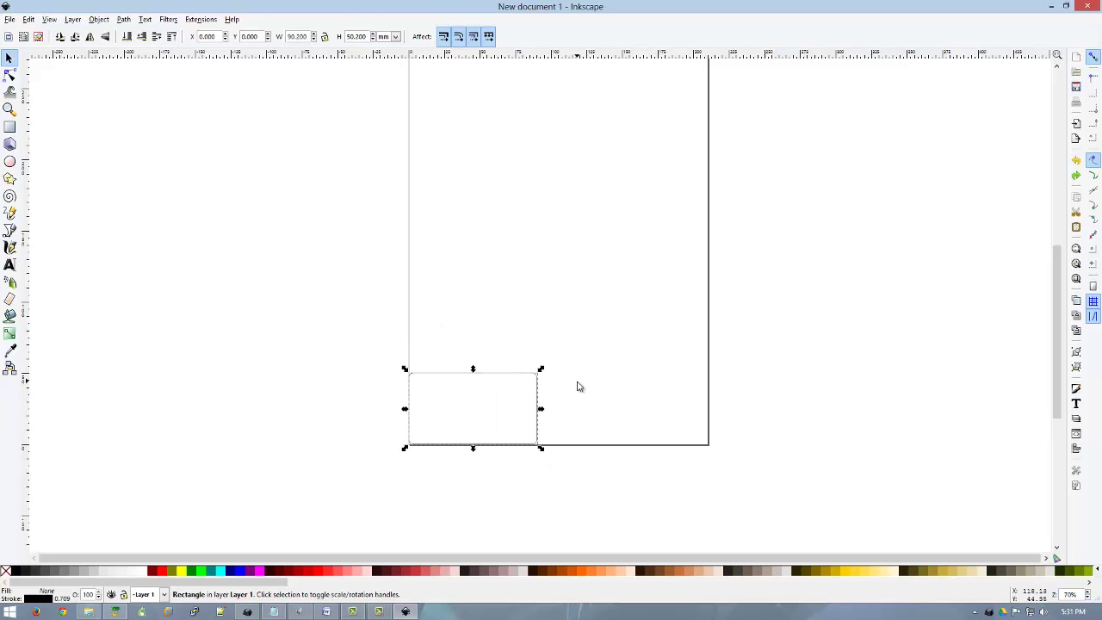
Draw a smaller rectangle inside the first and size it to W 65, H 18 mm.
click(580, 338)
click(9, 127)
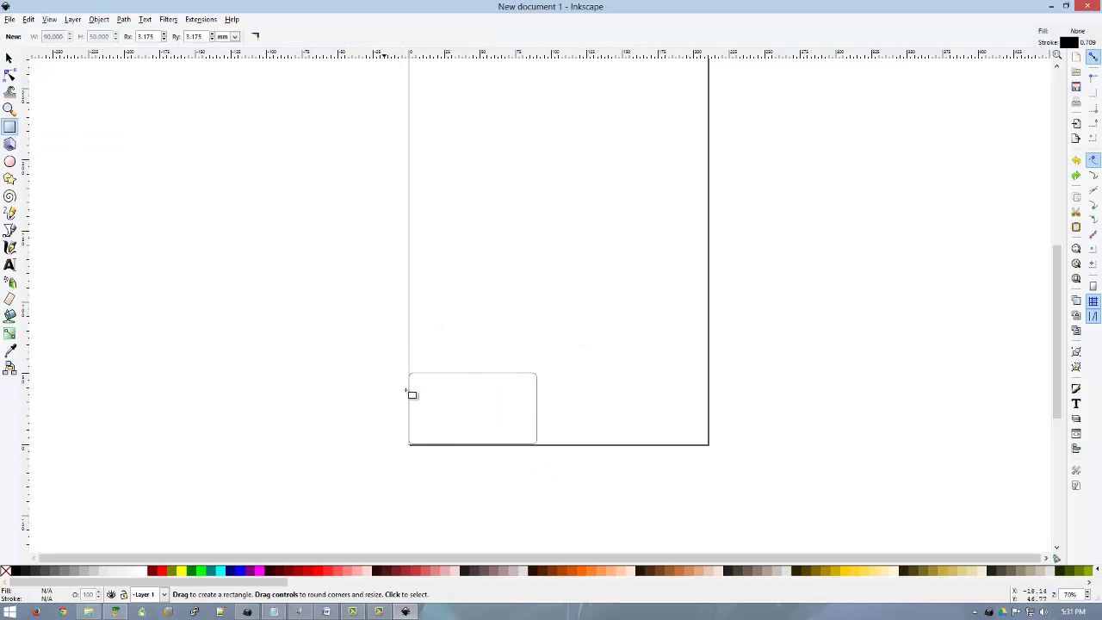
drag(418, 384, 522, 412)
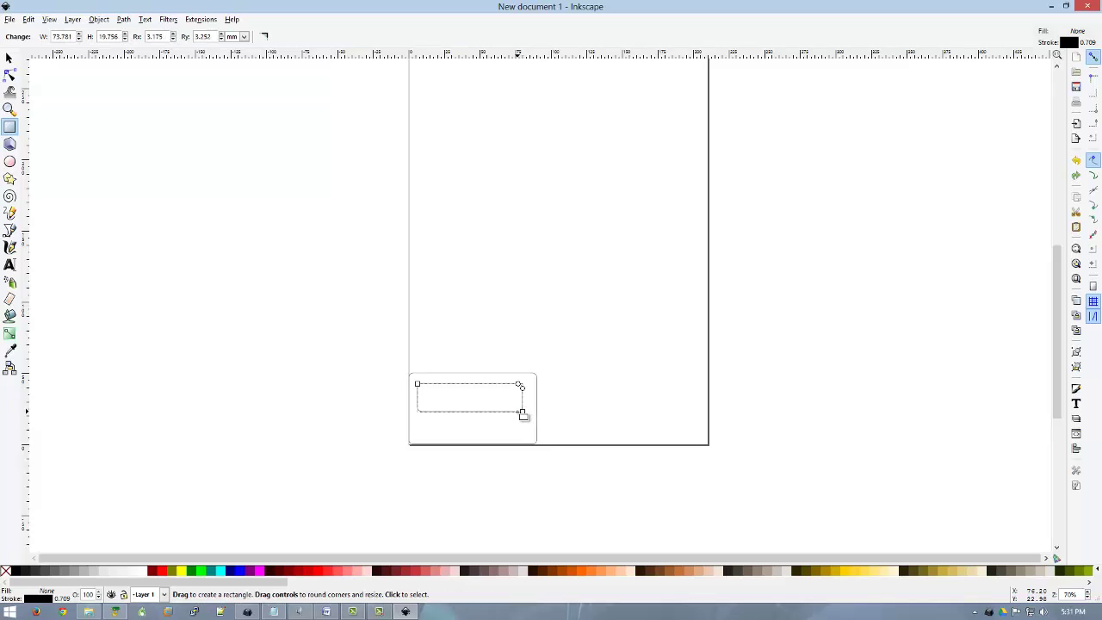
click(76, 36)
text(65)
key(Tab)
text(18)
key(Return)
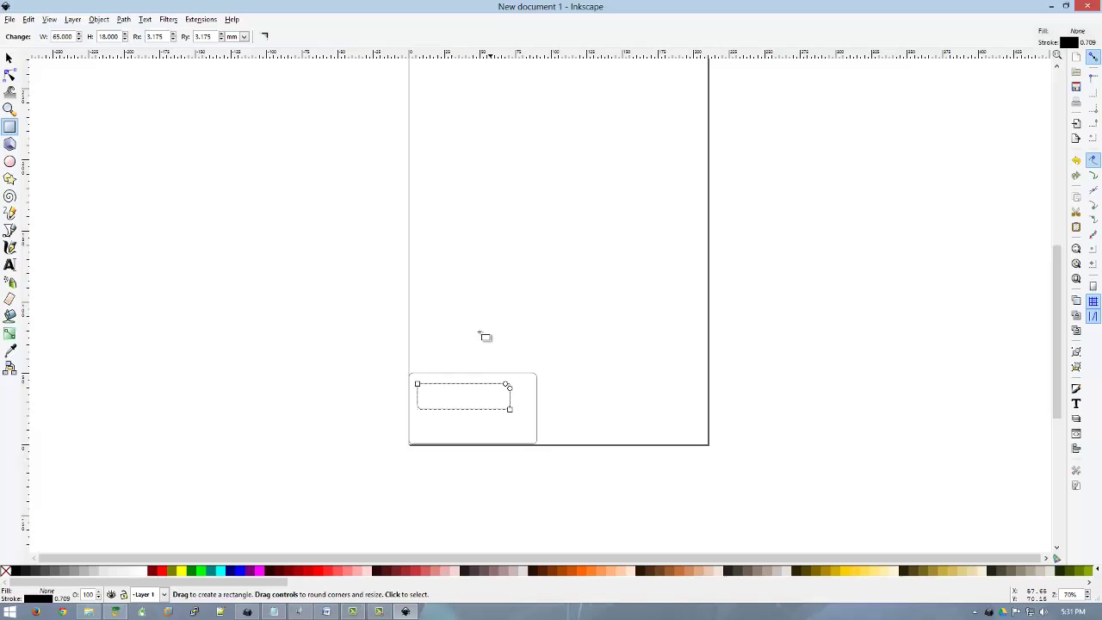
Rubber-band select both rectangles together with the Selector tool.
key(Escape)
key(s)
drag(379, 340, 595, 480)
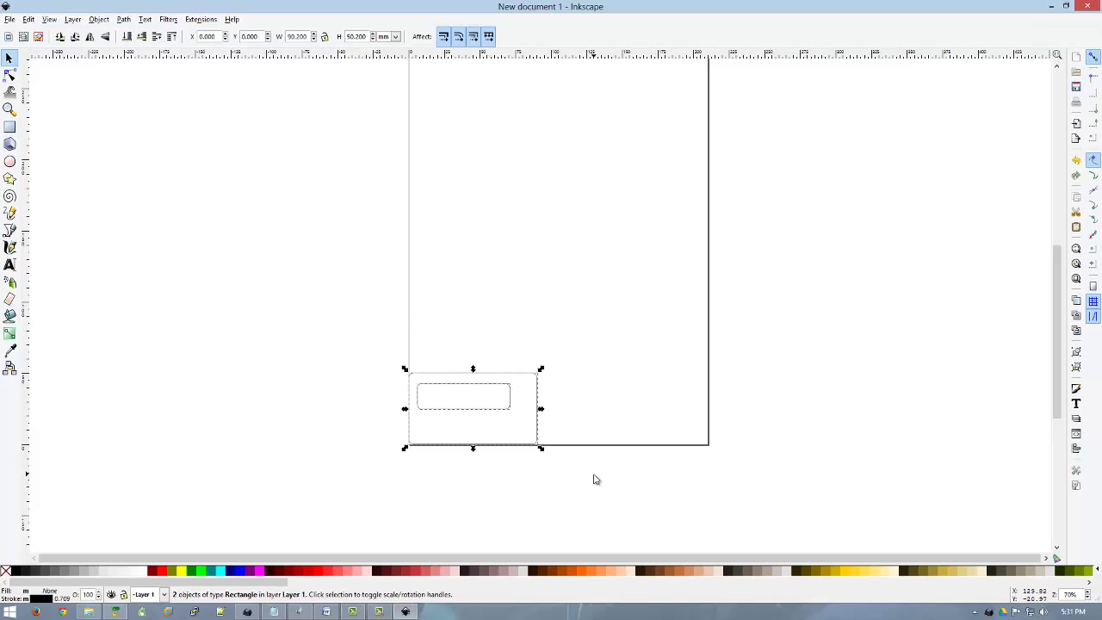
click(102, 19)
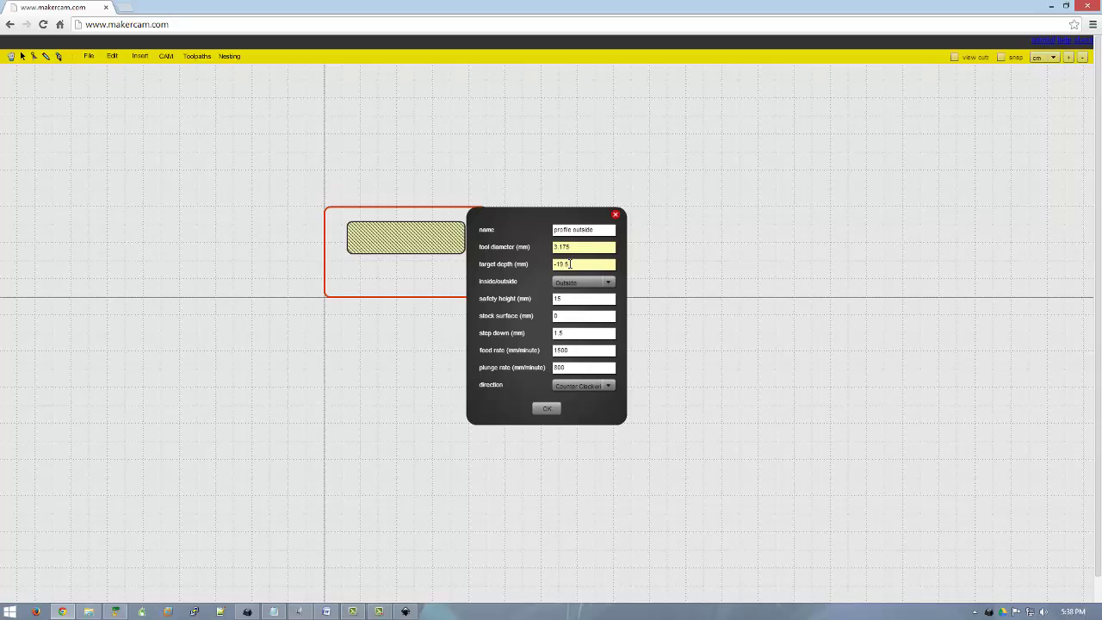
Confirm the outside profile with the 3.175 mm tool, then calculate all toolpaths to show the pocket.
drag(563, 300, 550, 302)
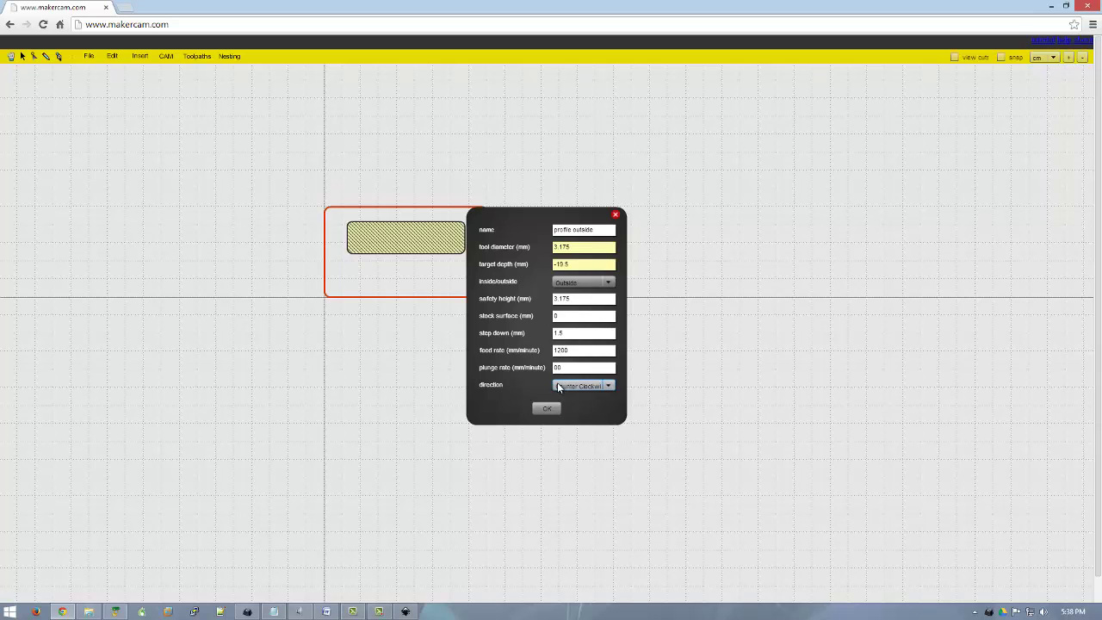
click(548, 408)
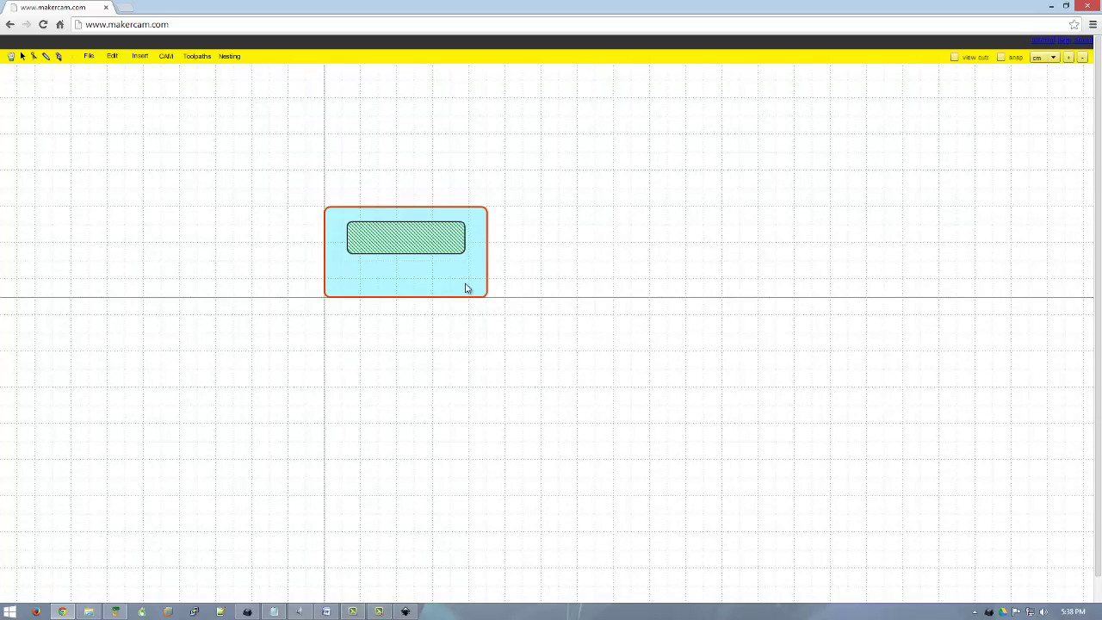
click(481, 143)
click(166, 57)
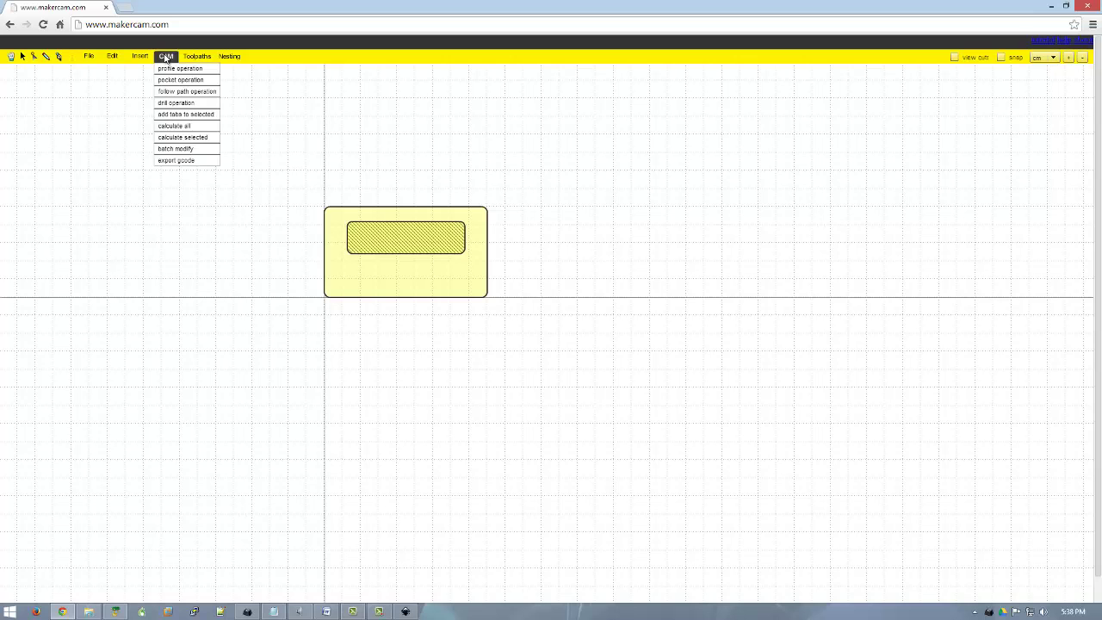
click(183, 127)
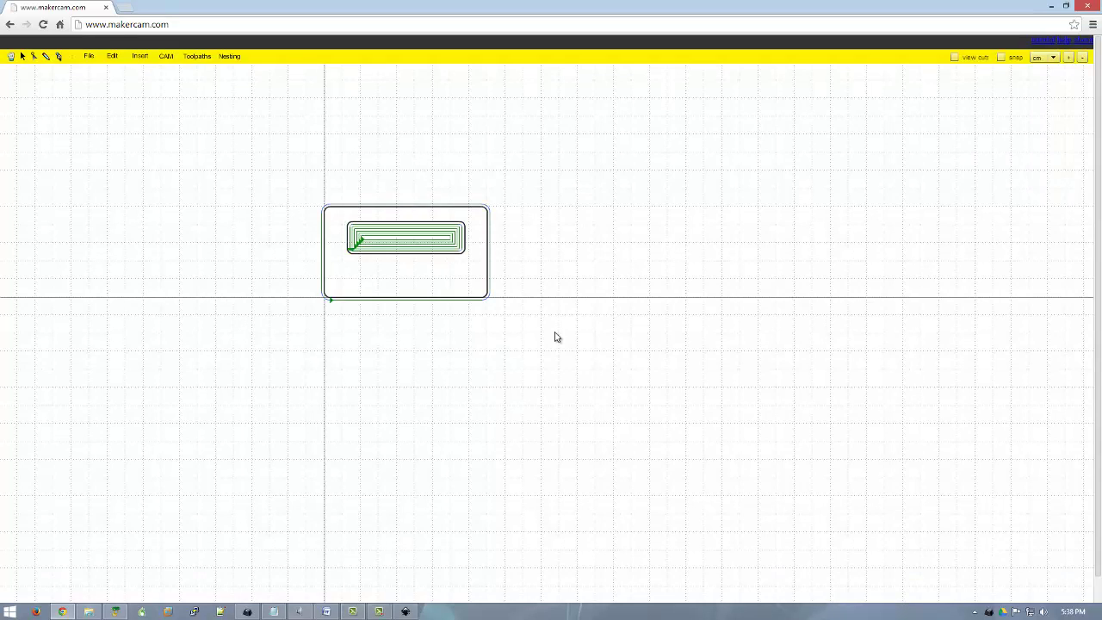
Add a holding tab to the outer rectangle's profile toolpath.
click(166, 56)
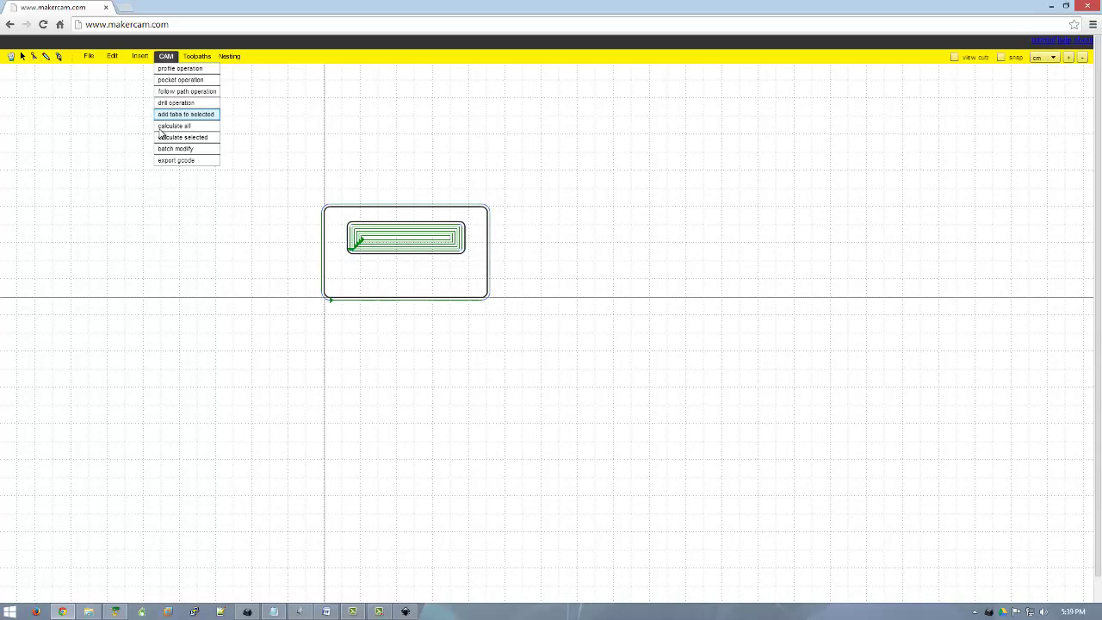
click(330, 300)
click(166, 56)
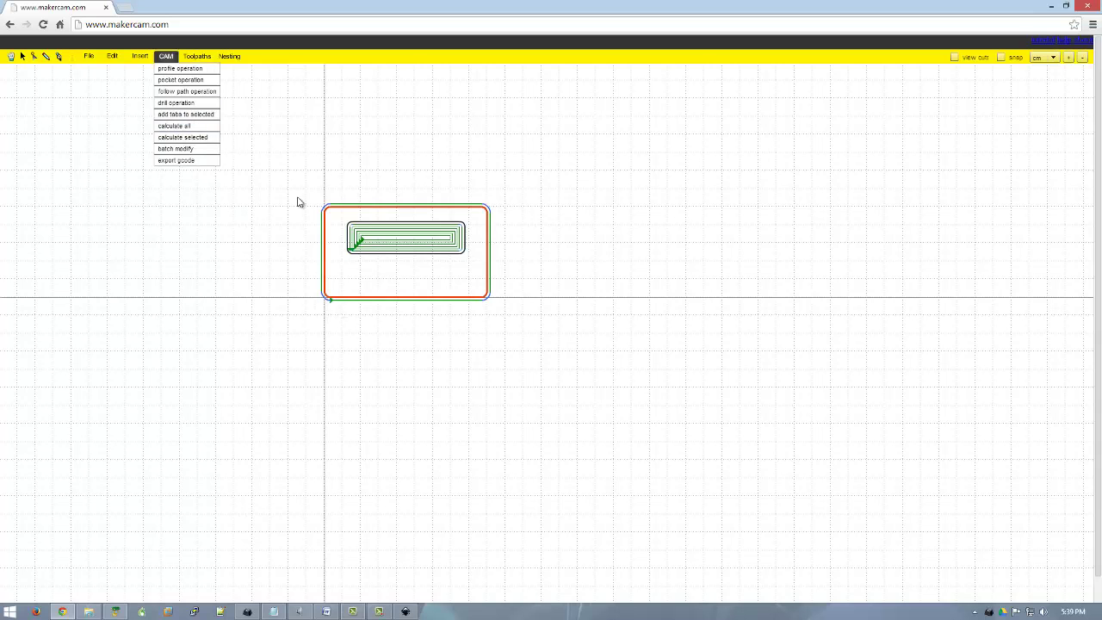
click(185, 114)
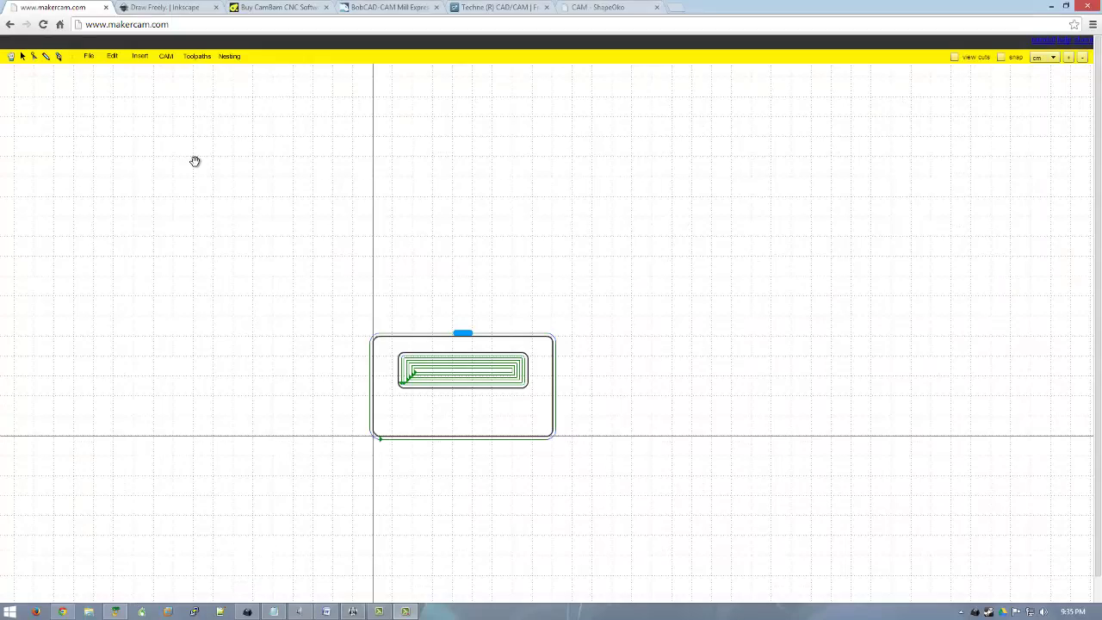
Recentre the MakerCAM design, then view the Inkscape page and CamBam screenshots.
drag(194, 160, 111, 118)
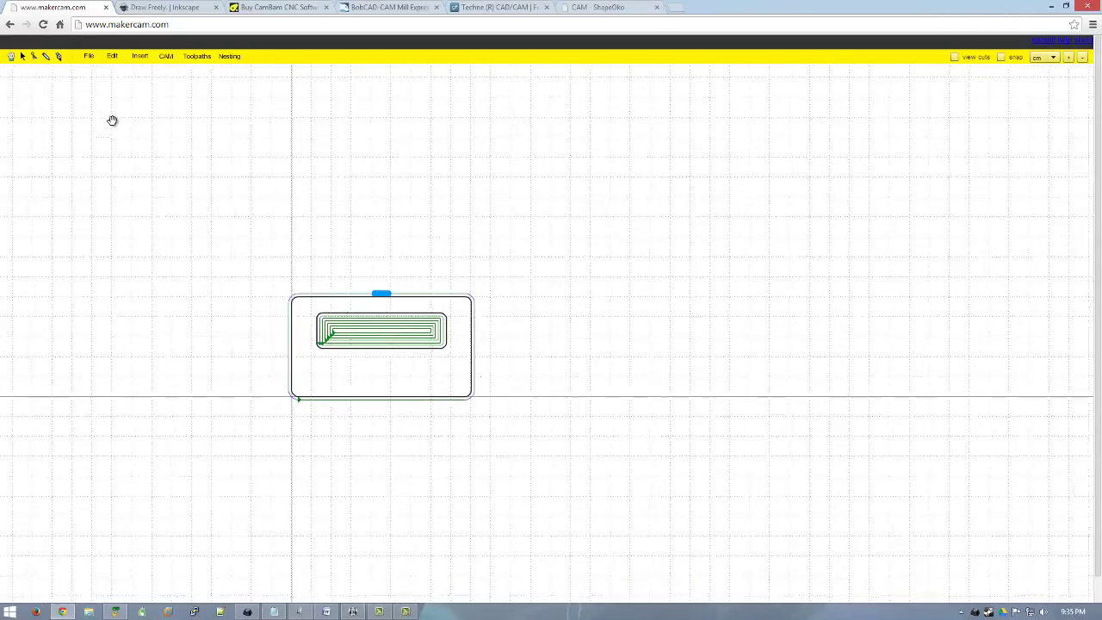
click(161, 10)
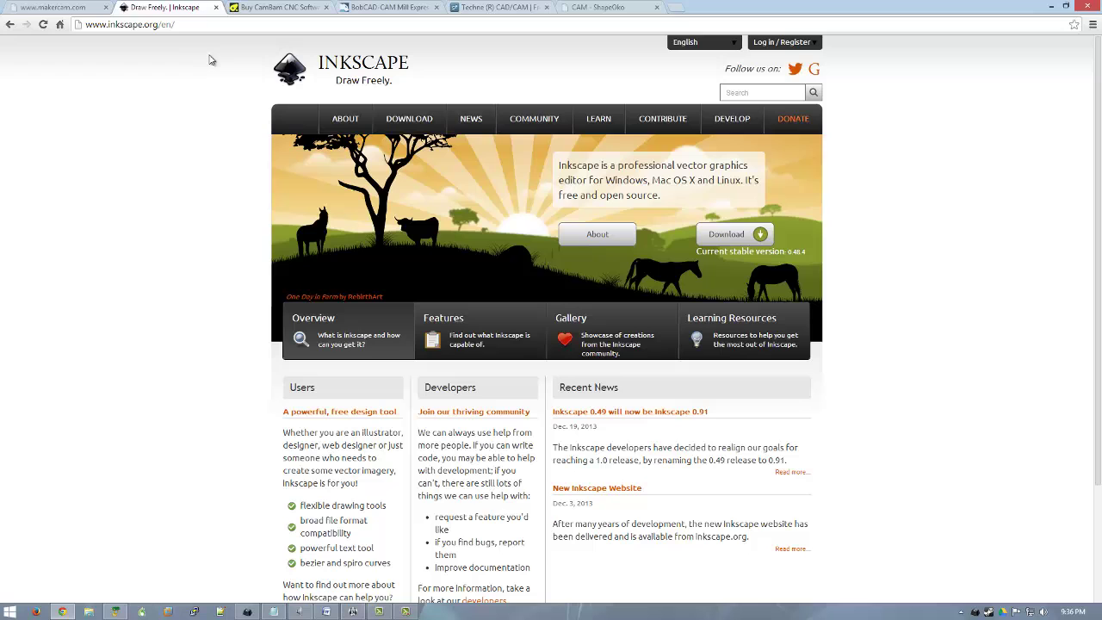
click(258, 8)
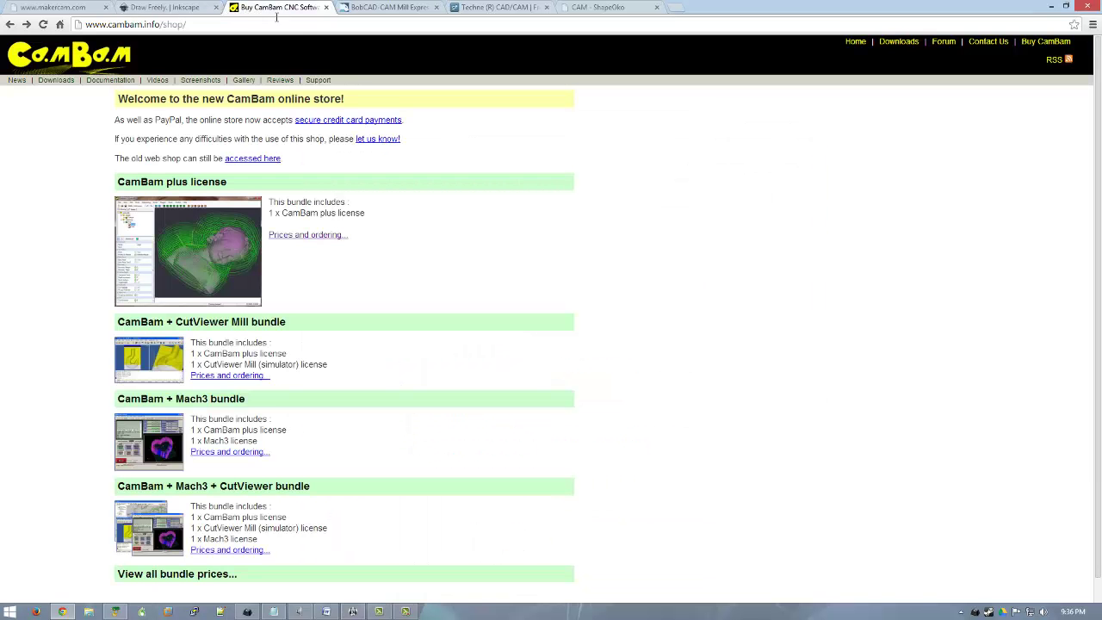
click(217, 84)
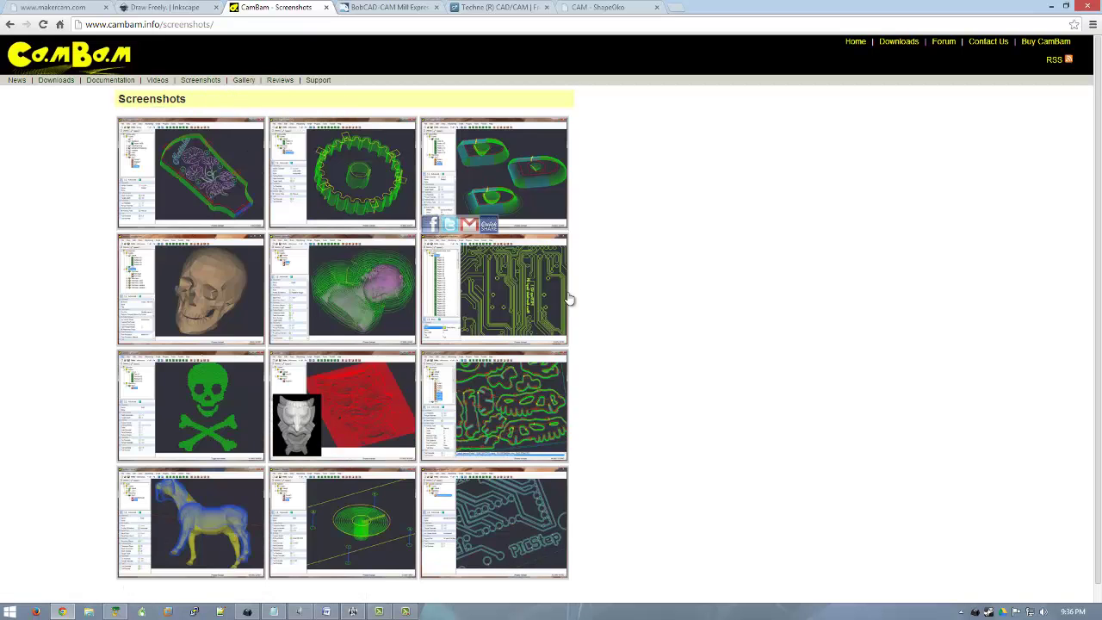
Browse the BobCAD-CAM page and Techne screenshots, ending on the ShapeOko CAM wiki.
click(412, 9)
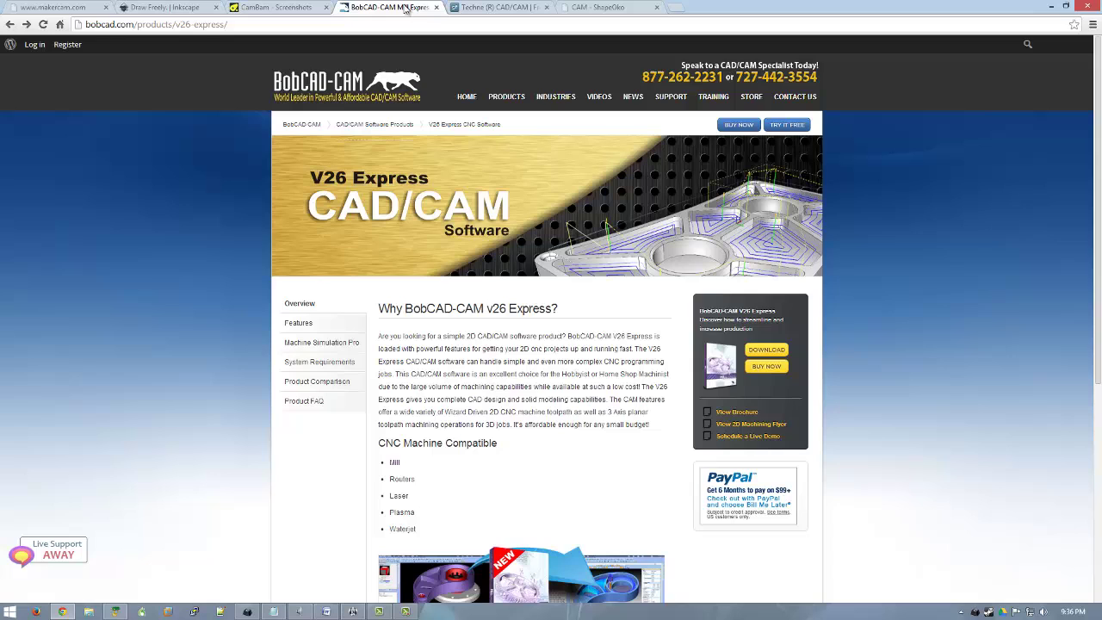
scroll(234, 217, down, 5)
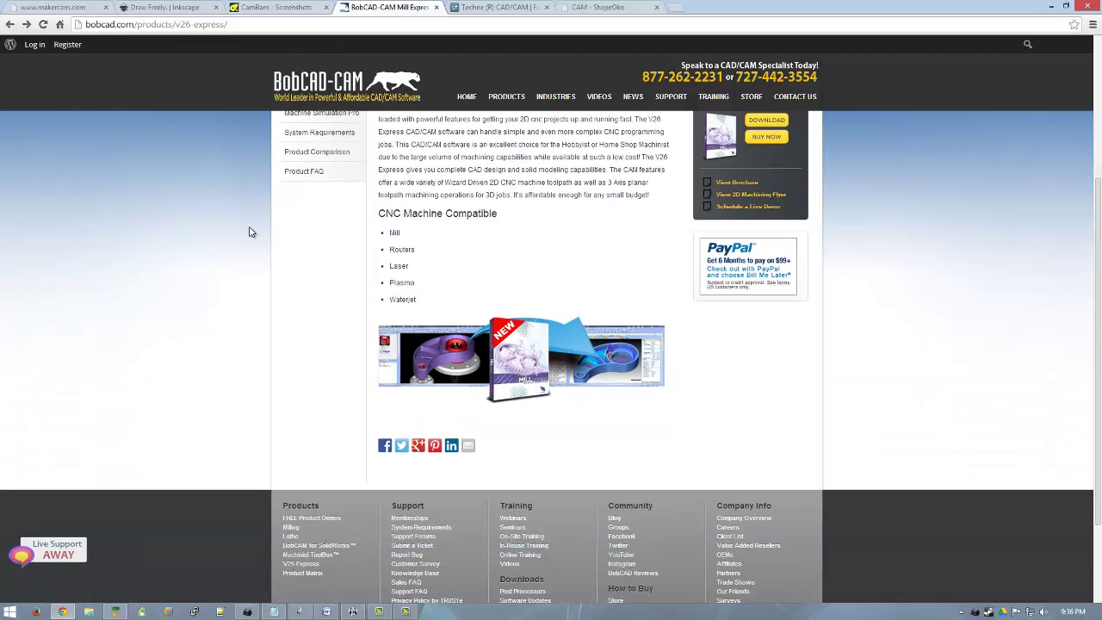
click(472, 8)
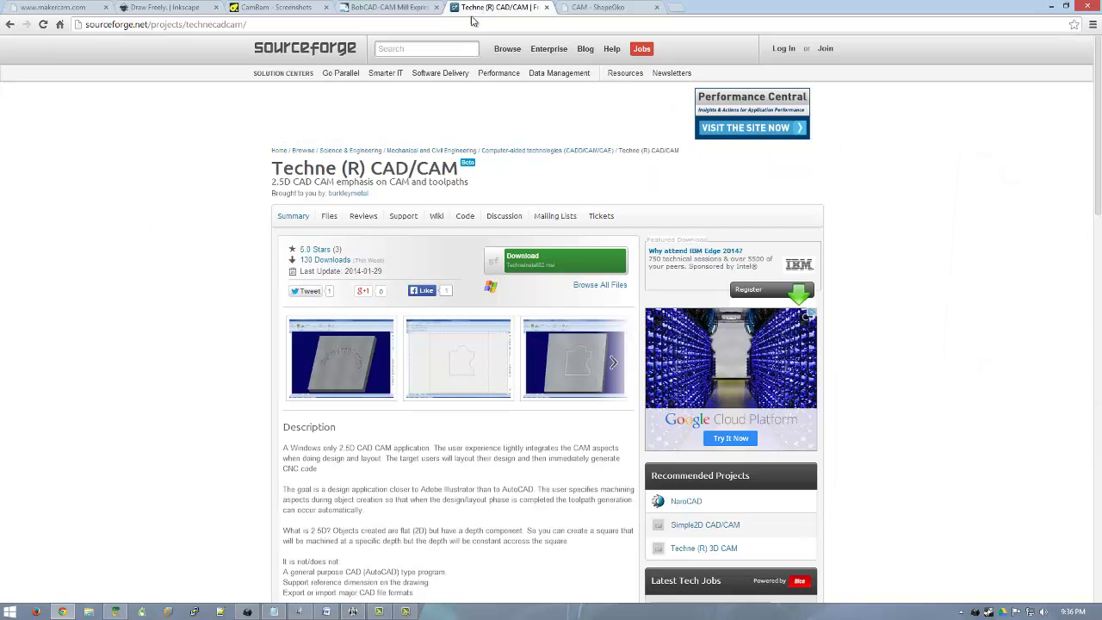
click(358, 363)
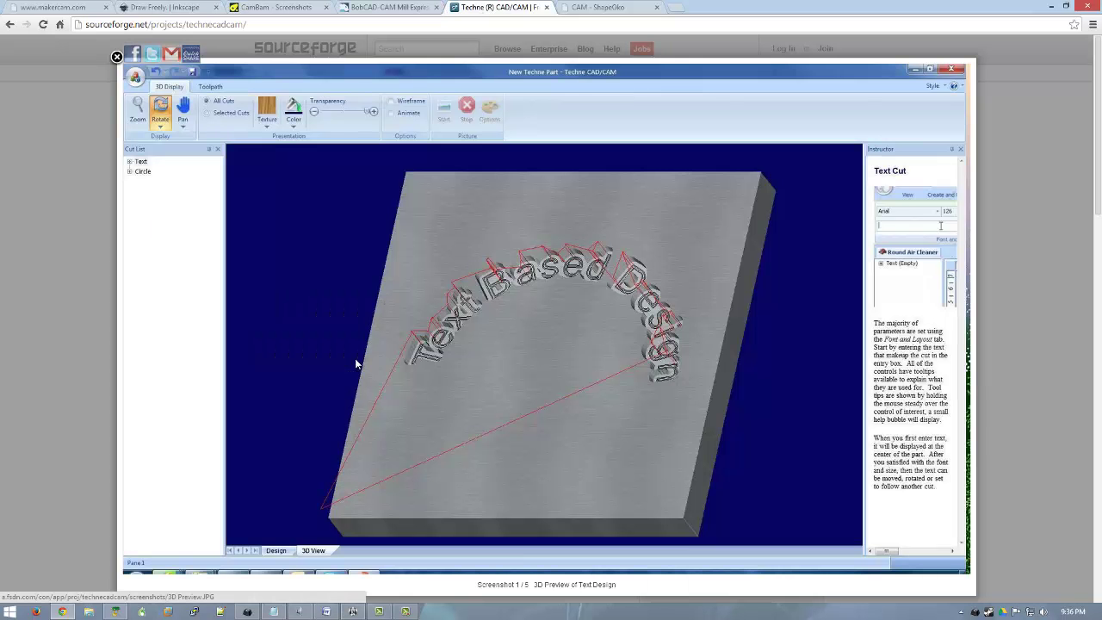
click(955, 328)
click(955, 328)
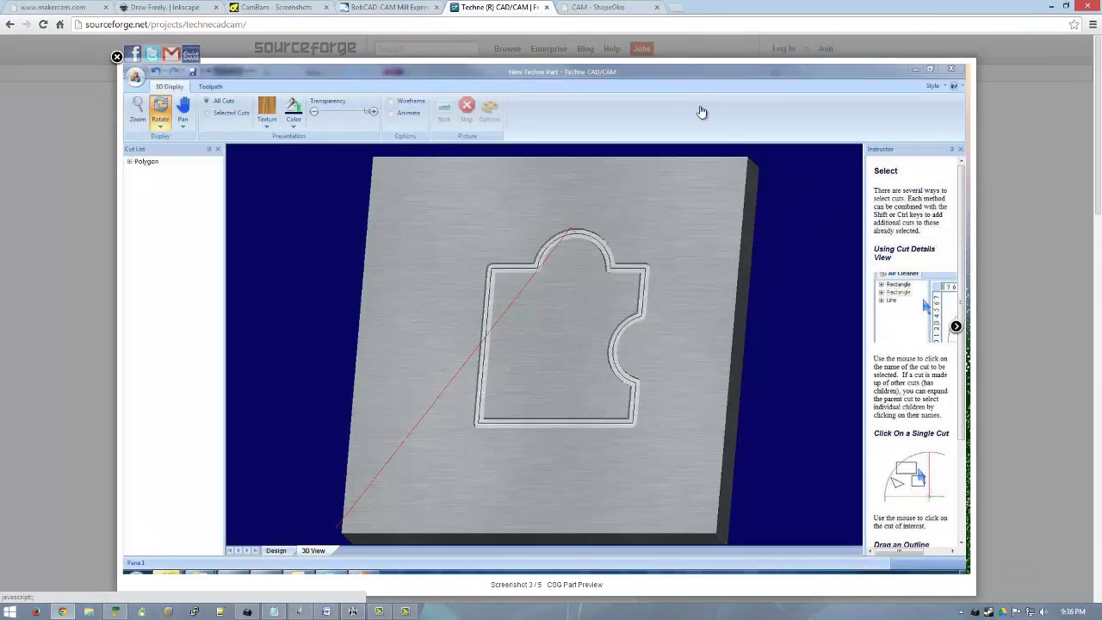
click(608, 8)
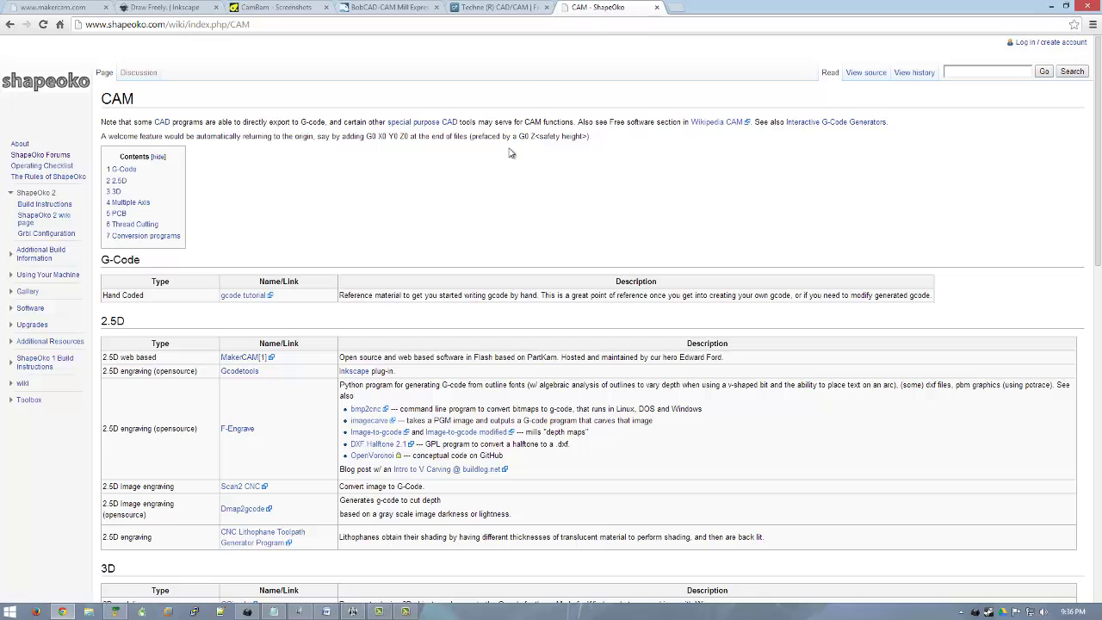
Scroll the ShapeOko CAM wiki down to the Conversion programs table and back up.
scroll(396, 267, down, 1)
scroll(392, 270, down, 1)
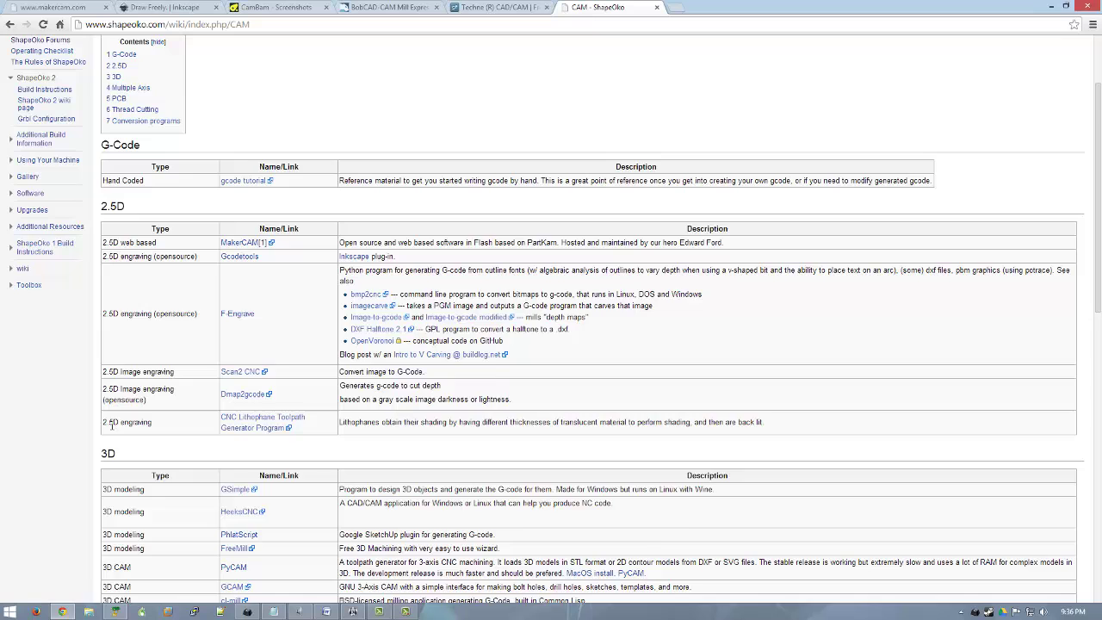
scroll(94, 439, down, 1)
scroll(95, 439, down, 1)
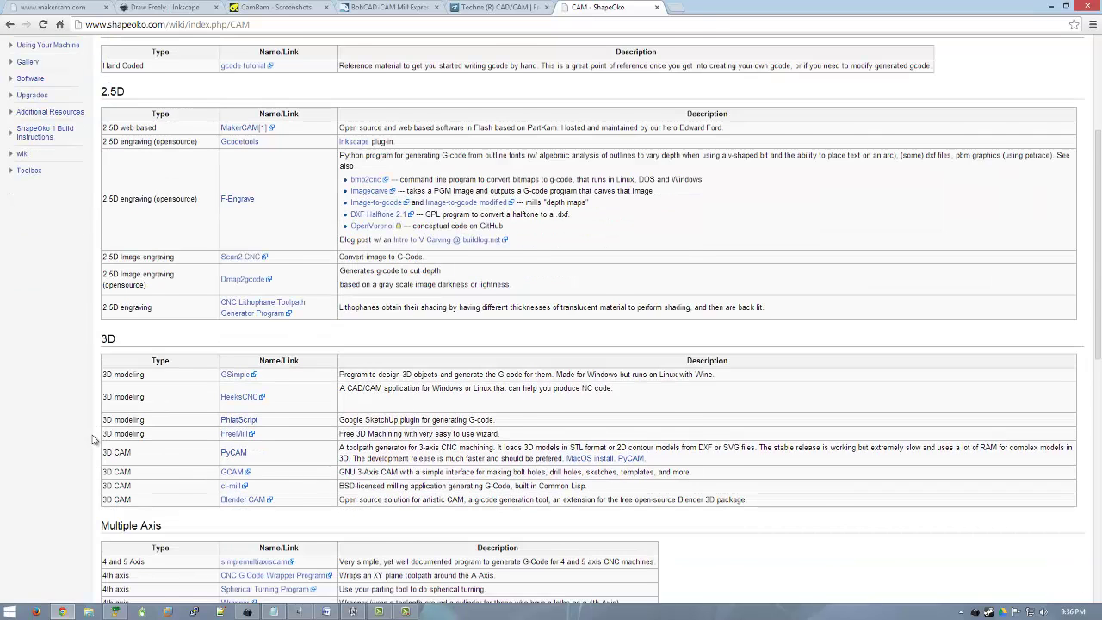
scroll(95, 439, down, 1)
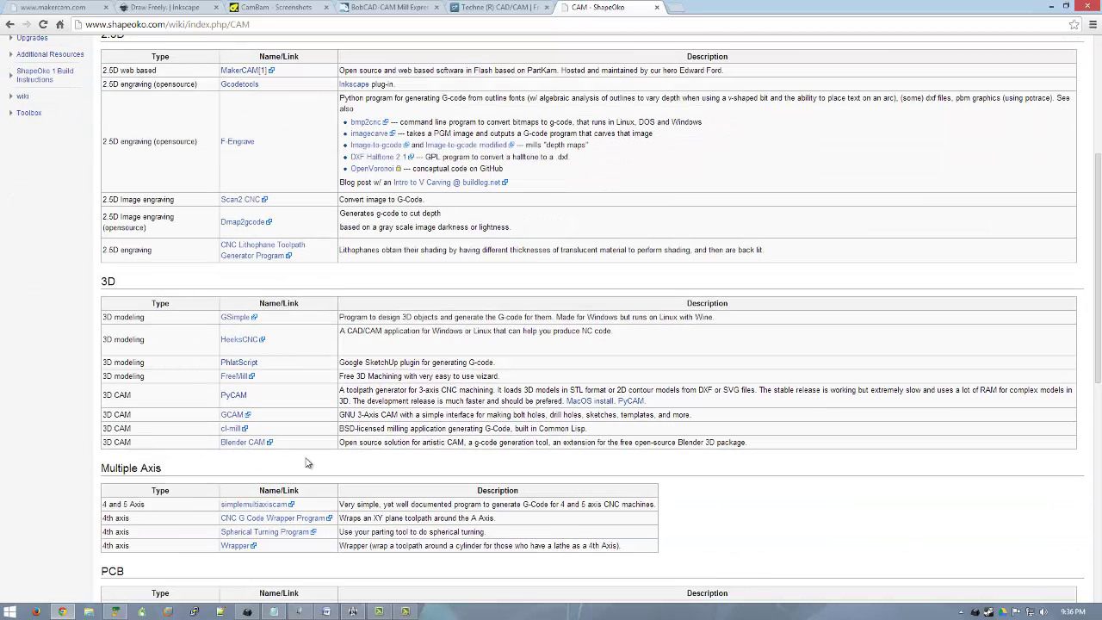
scroll(401, 465, down, 1)
scroll(446, 469, down, 4)
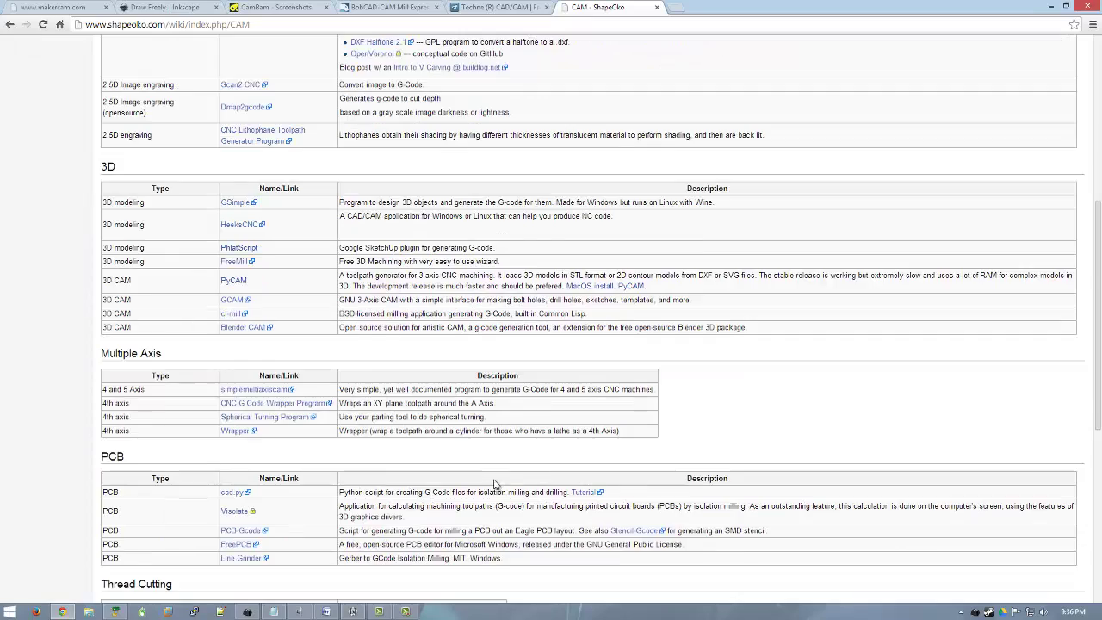
scroll(533, 482, down, 3)
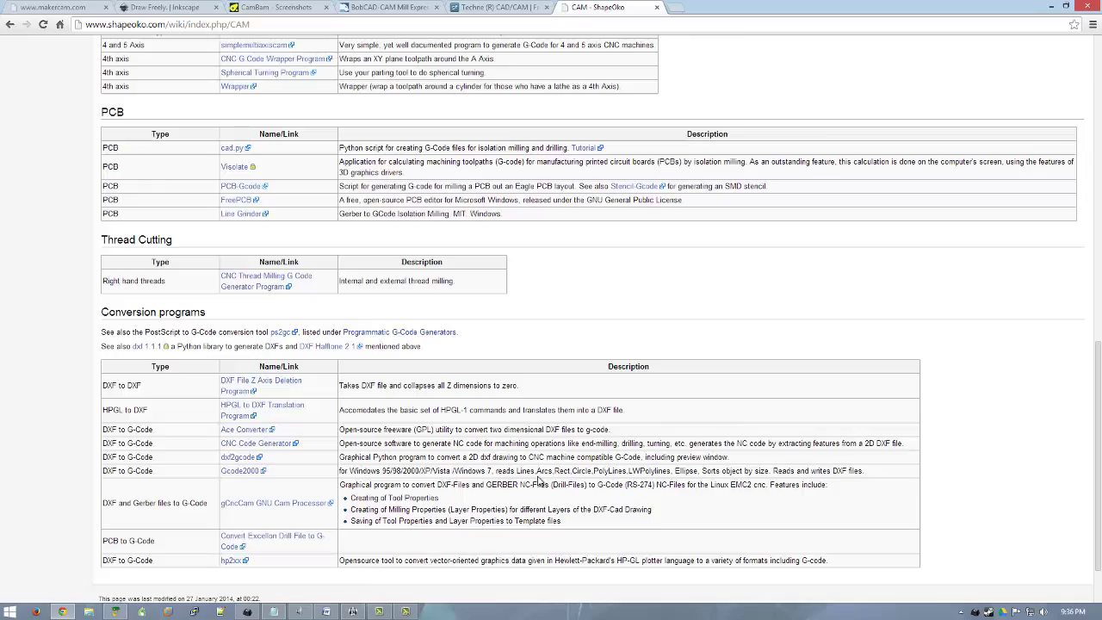
scroll(541, 480, up, 5)
scroll(548, 475, up, 7)
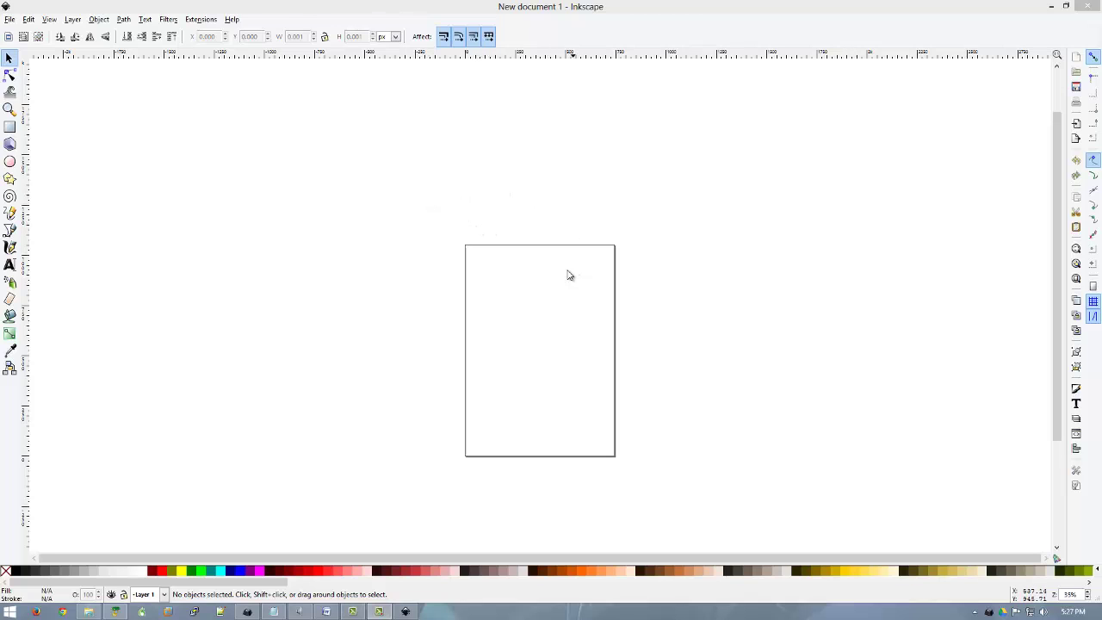
Set Document Properties default and page-size units to mm, giving a 210 × 297 mm page.
click(9, 19)
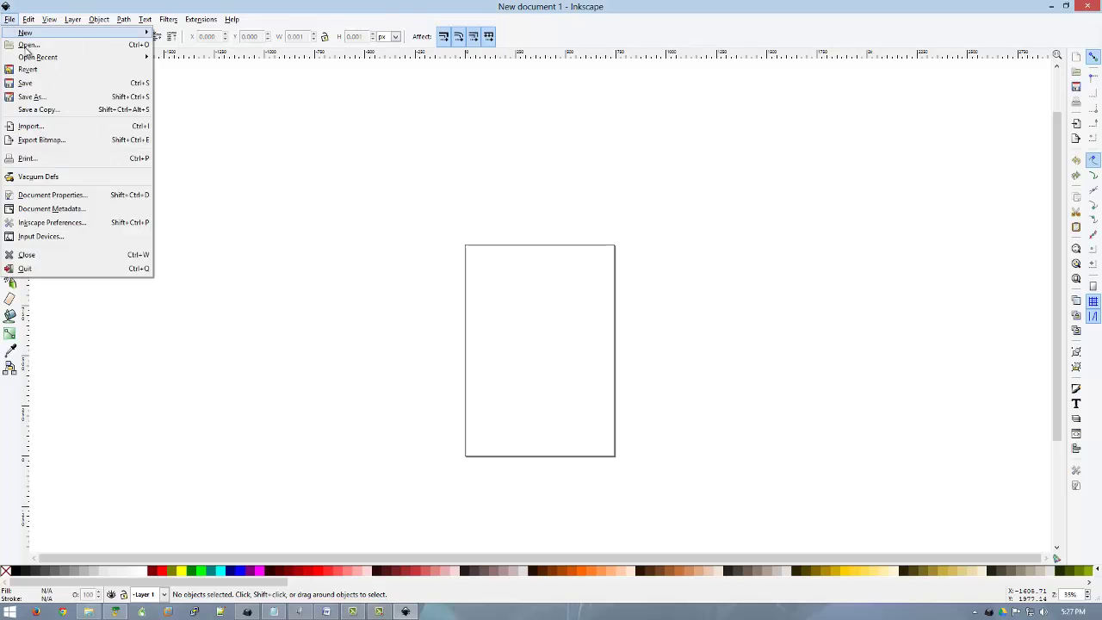
click(60, 196)
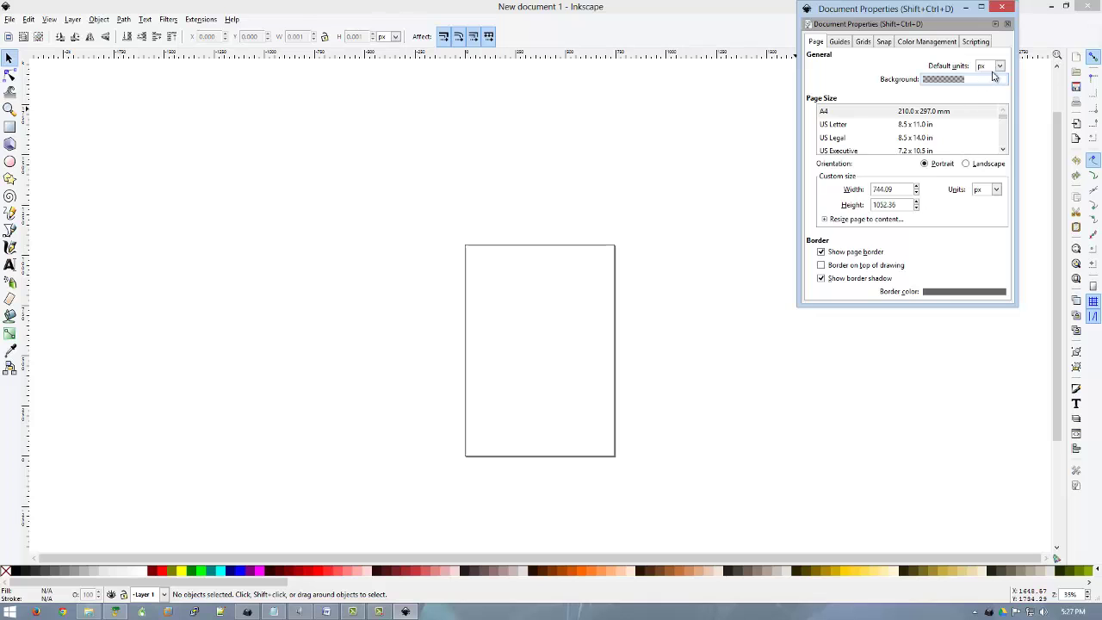
click(1000, 66)
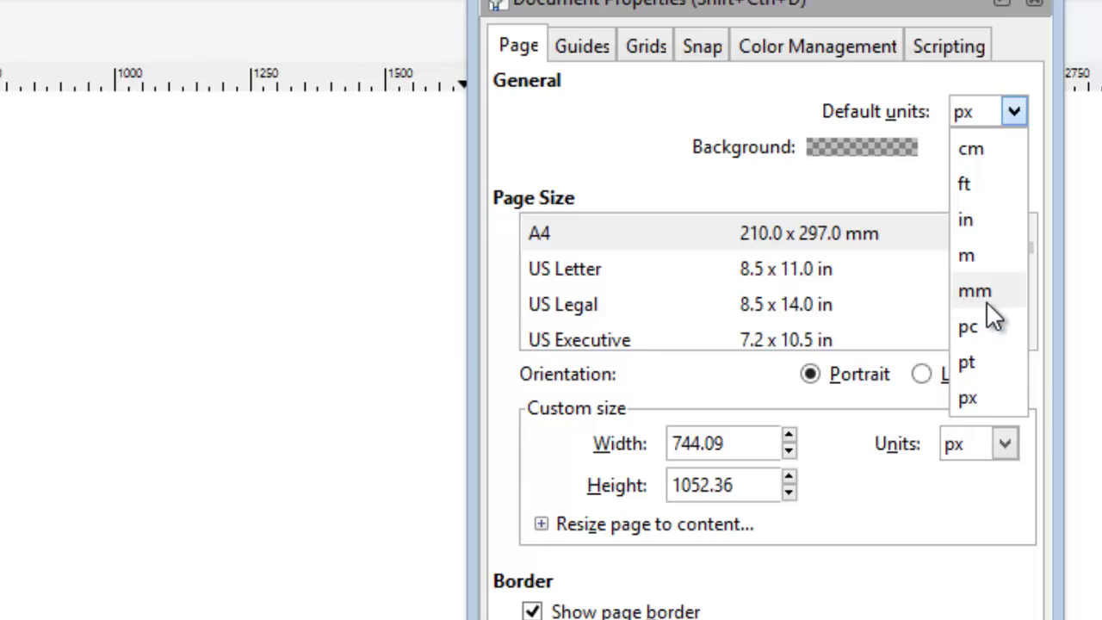
click(978, 295)
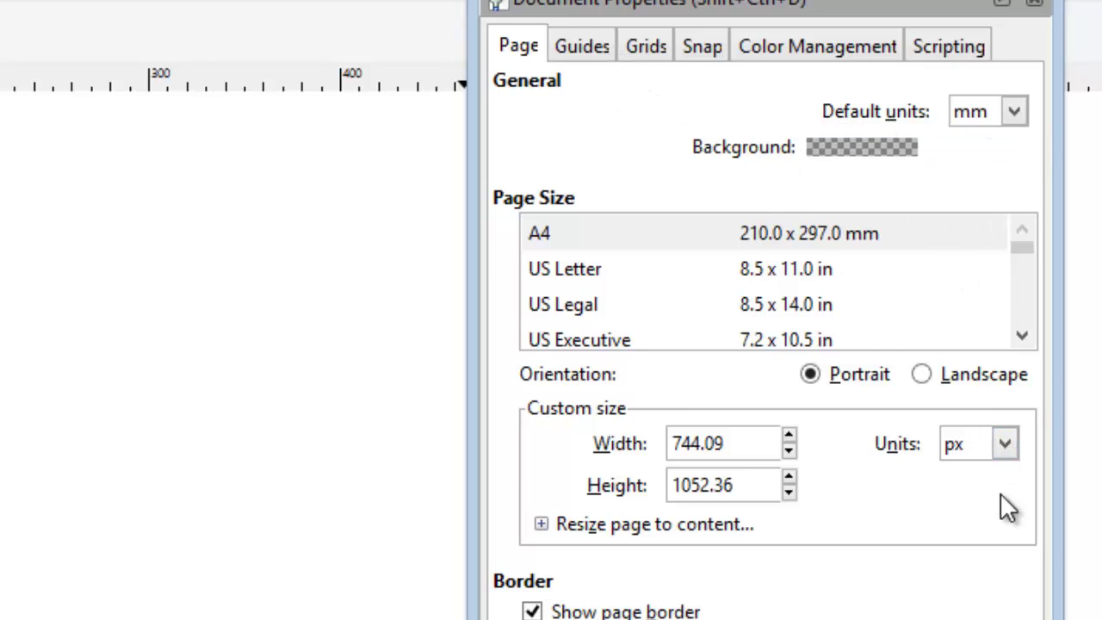
click(1004, 444)
click(988, 594)
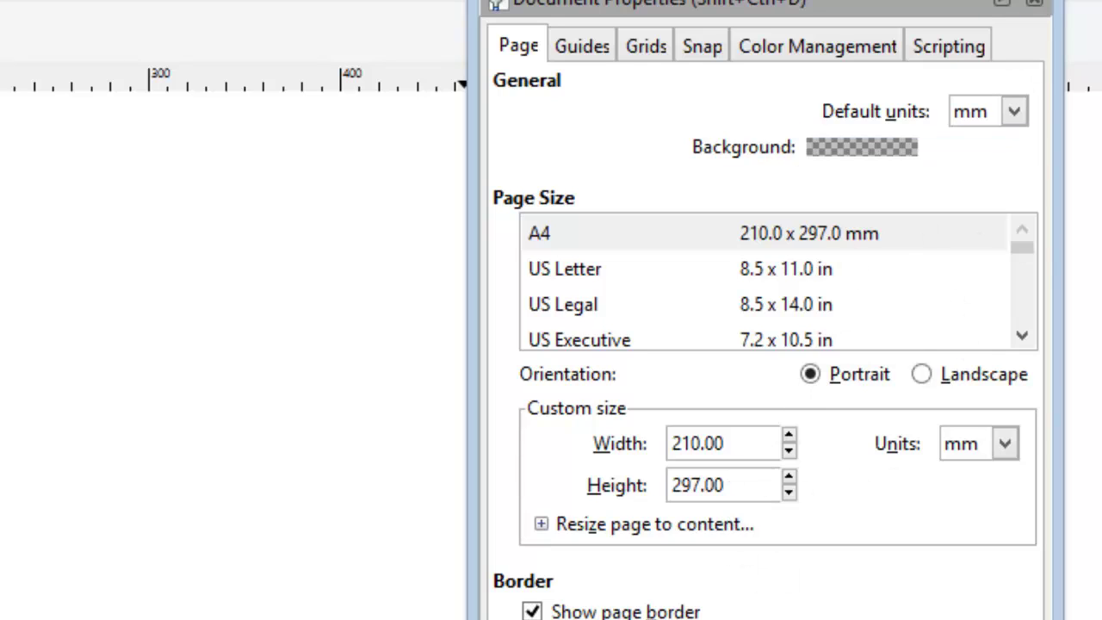
click(1034, 3)
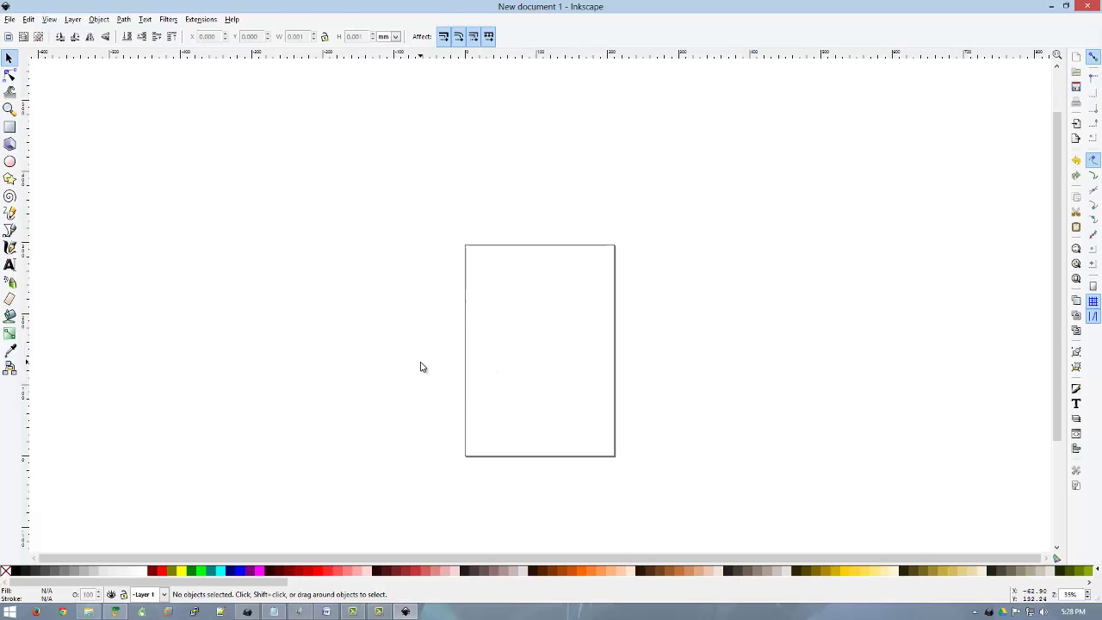
Give the Rectangle tool Rx and Ry corner radii of 3.175 mm.
scroll(519, 430, up, 1)
scroll(522, 423, down, 3)
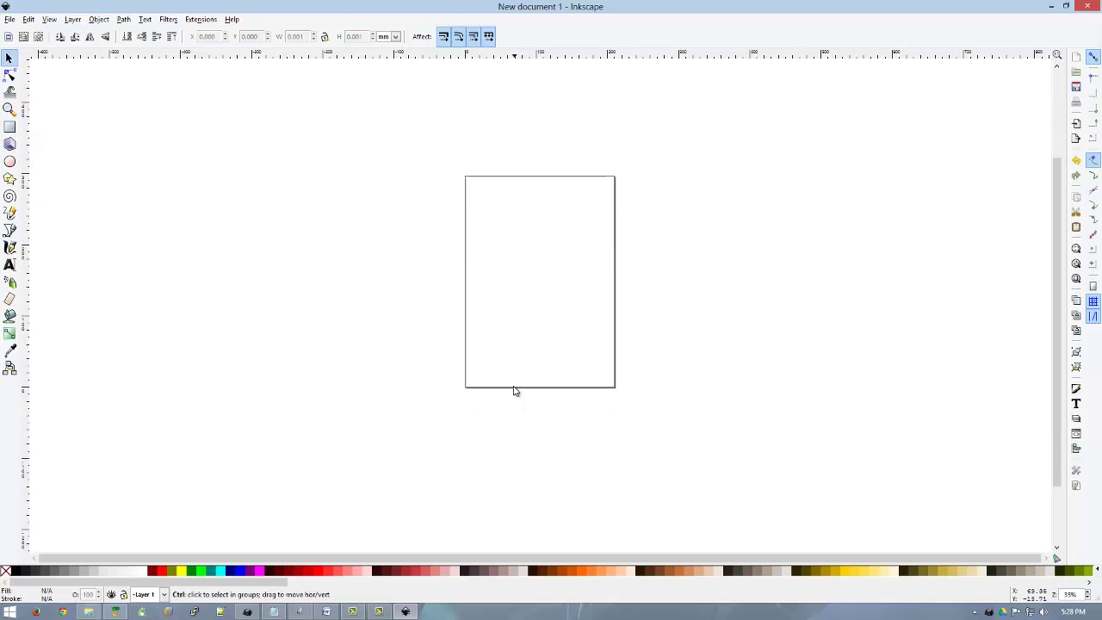
scroll(520, 338, up, 2)
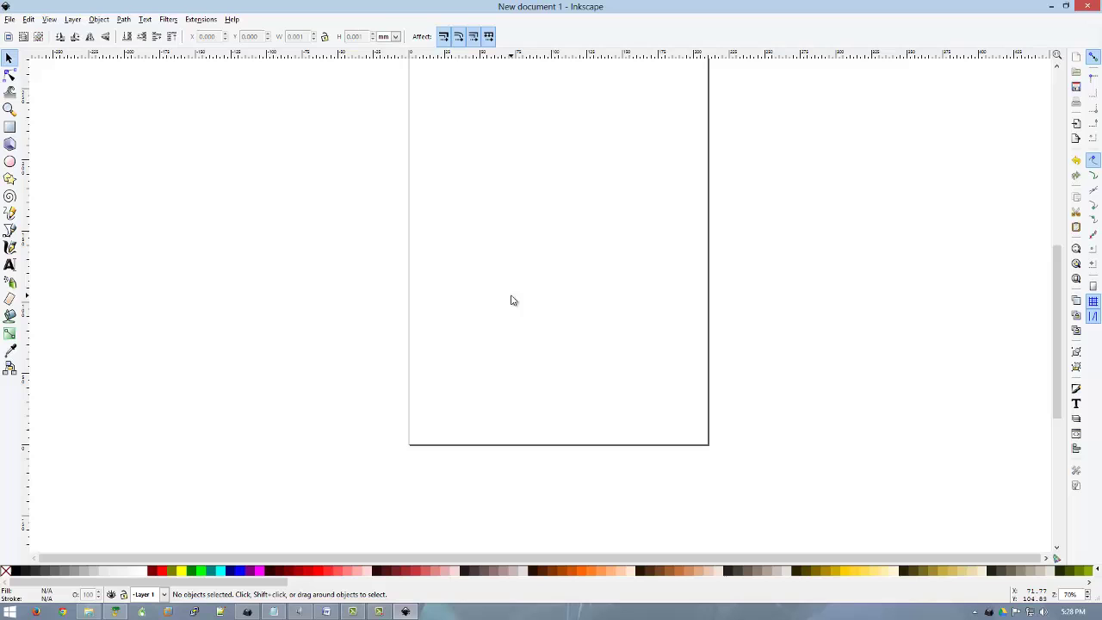
click(10, 127)
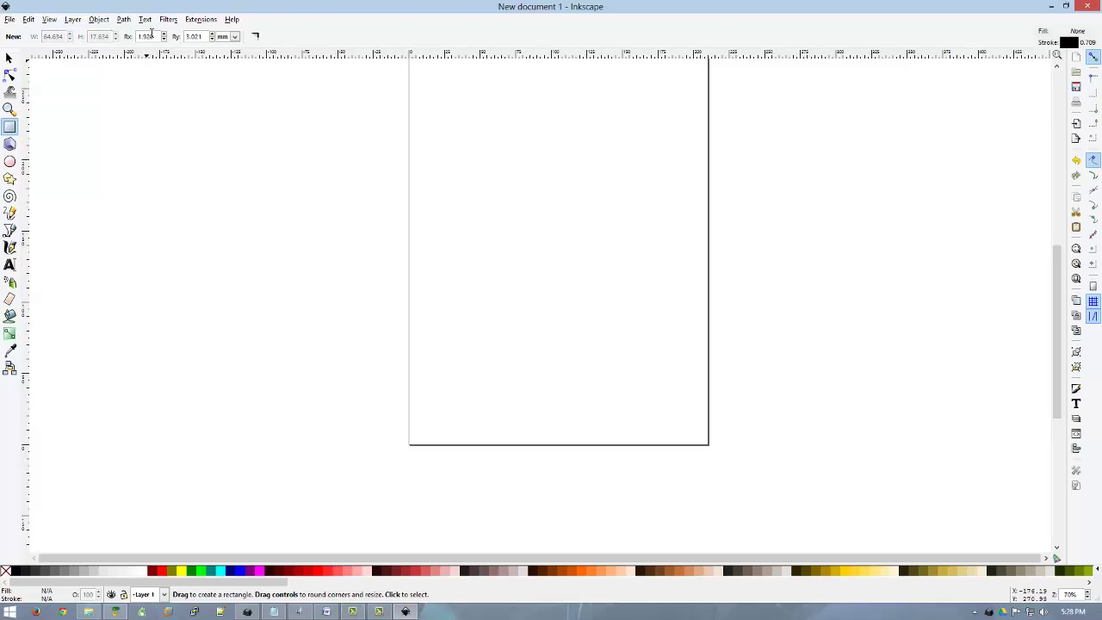
drag(154, 36, 133, 36)
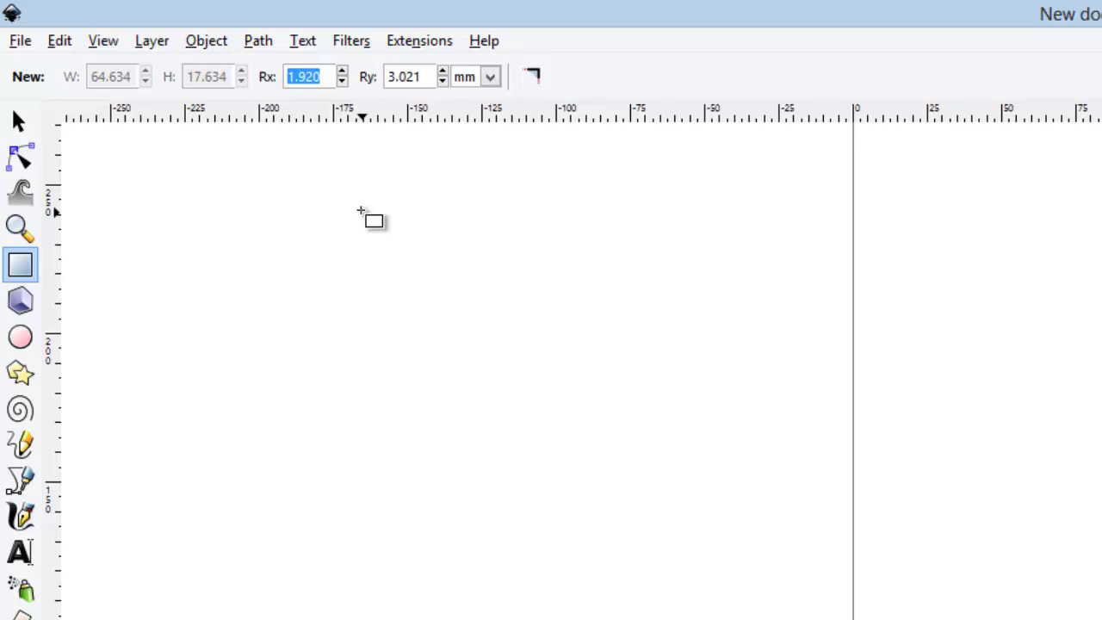
text(3.175)
key(Tab)
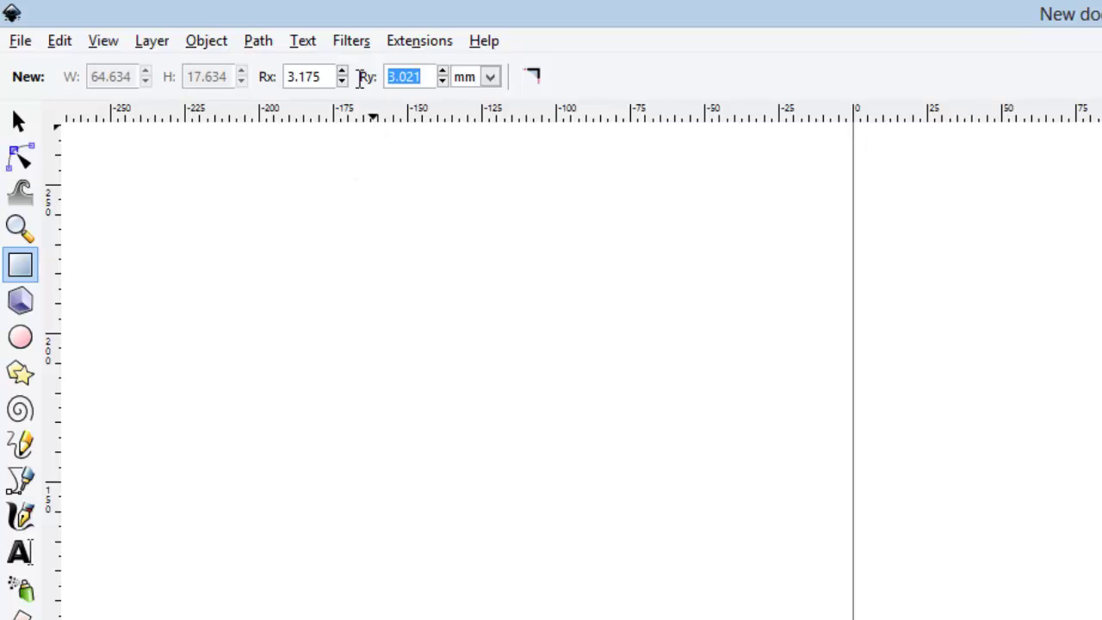
text(3.175)
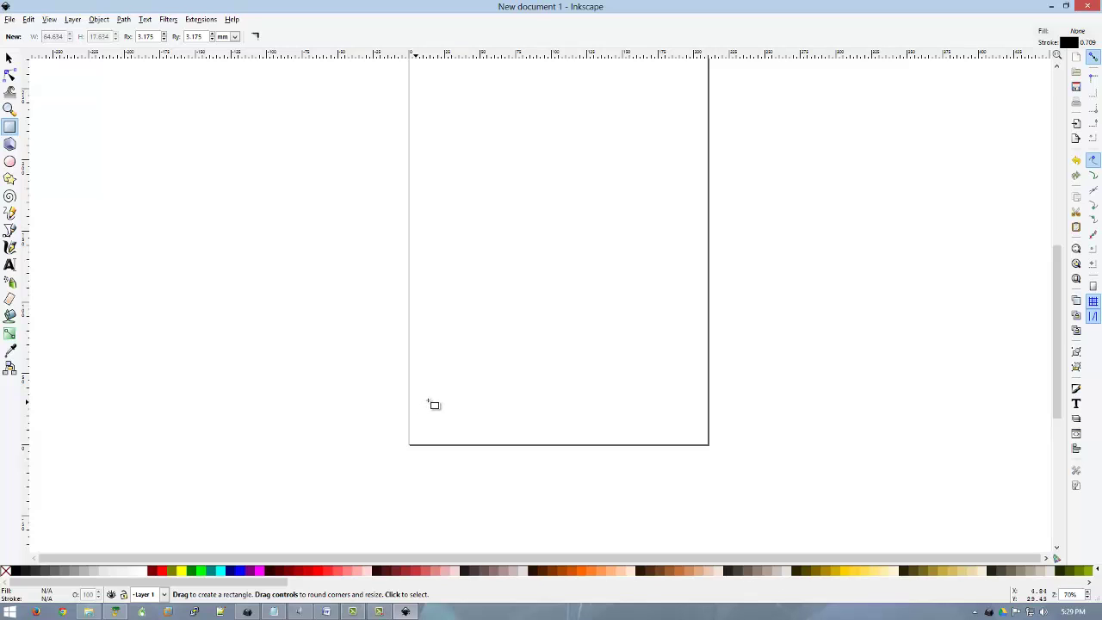
Draw a rounded rectangle near the bottom-left and size it to W 90, H 50 mm.
drag(412, 354, 610, 441)
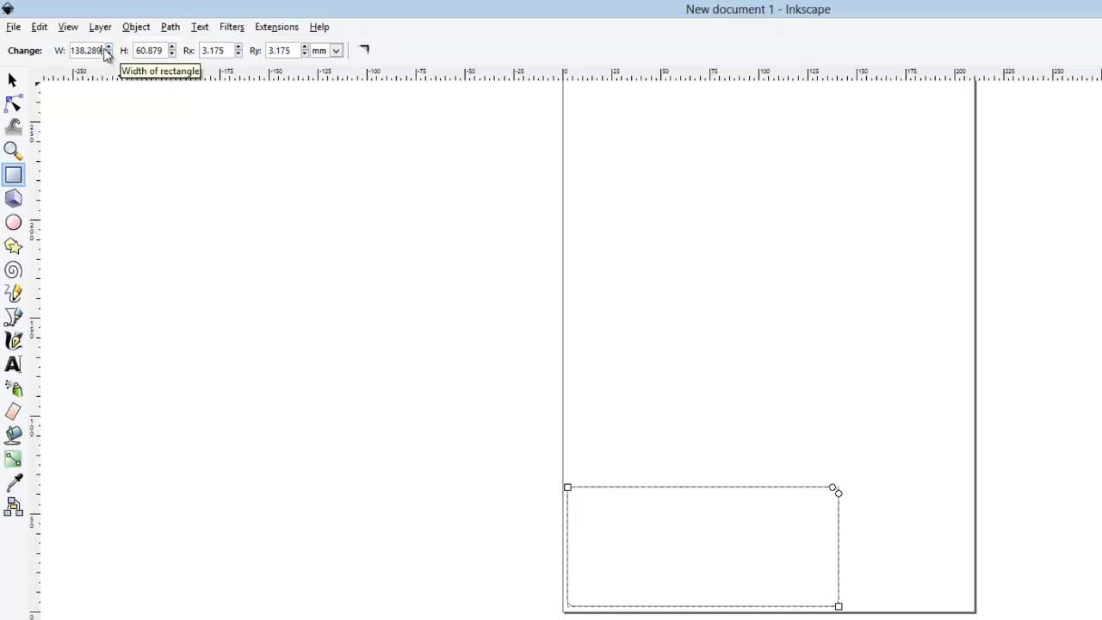
drag(104, 50, 68, 48)
key(BackSpace)
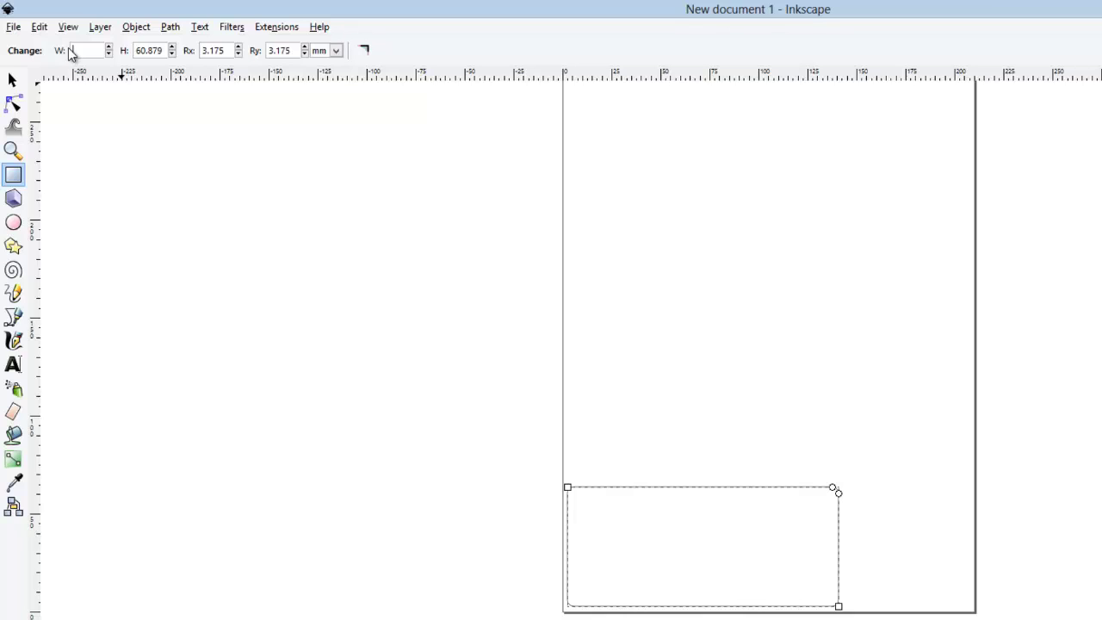
text(90)
key(Return)
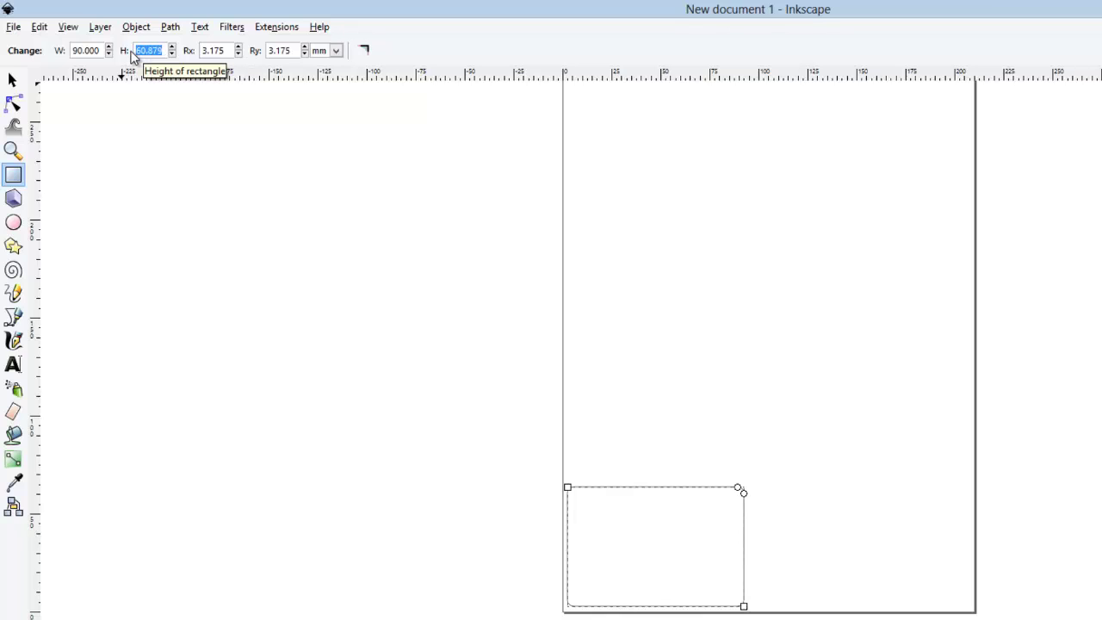
text(50)
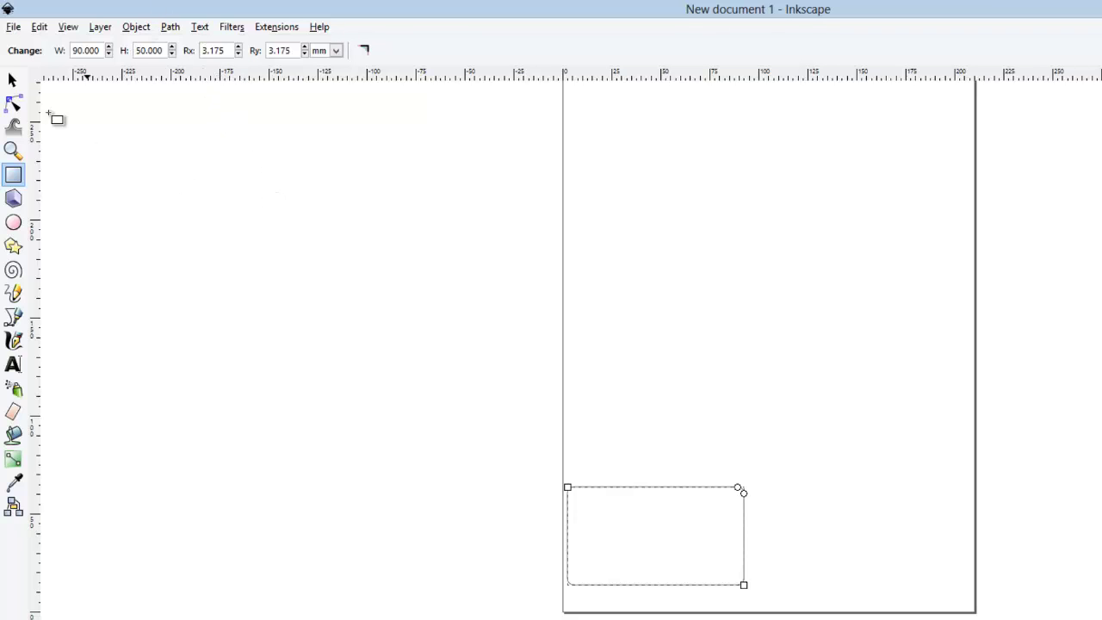
click(14, 82)
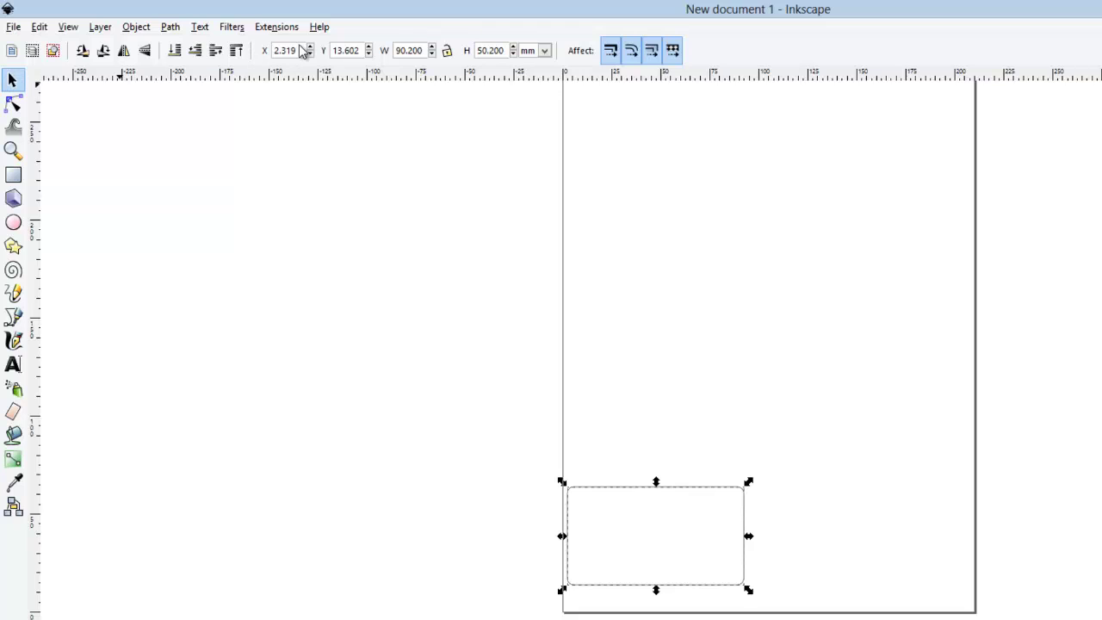
Position the rounded rectangle at X 0, Y 0 in the page's bottom-left corner.
drag(297, 52, 261, 52)
text(0)
key(Return)
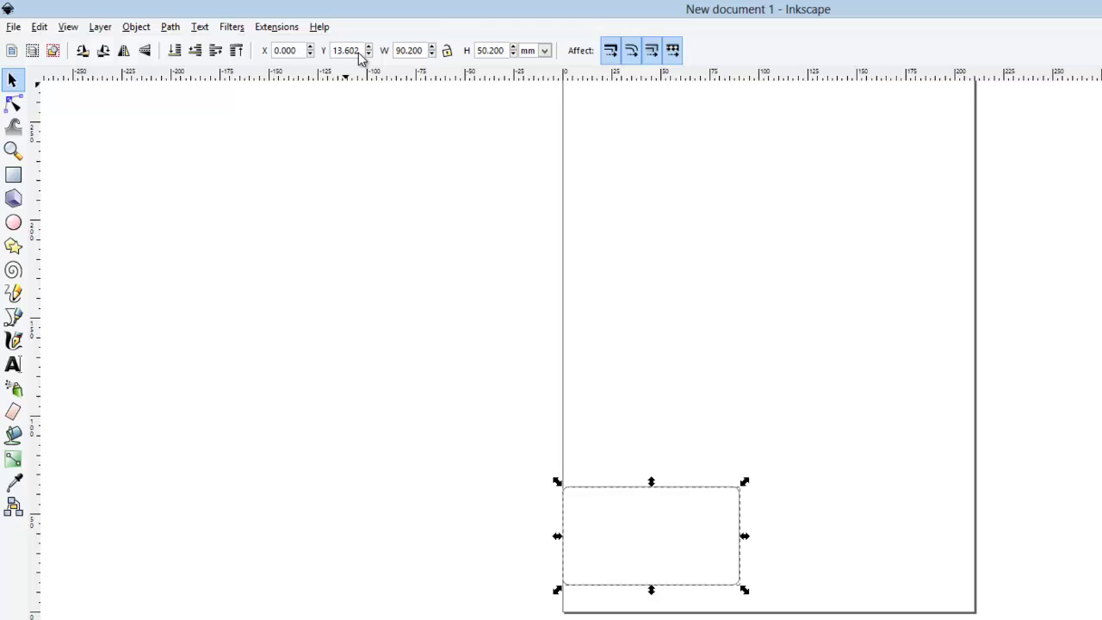
drag(360, 57, 312, 52)
text(0)
key(Return)
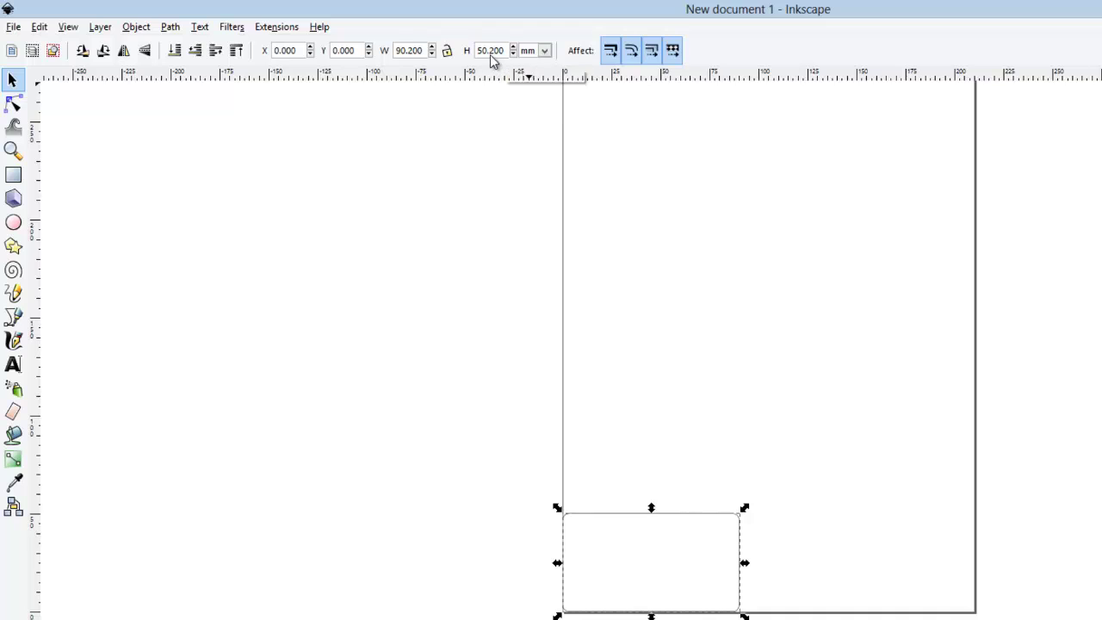
click(495, 55)
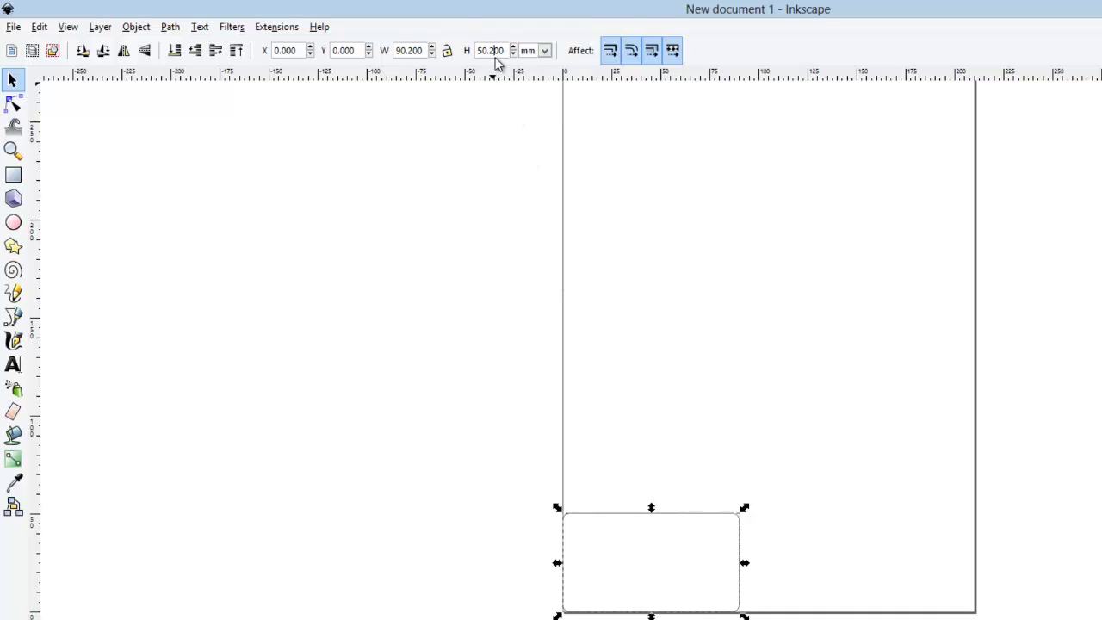
click(686, 519)
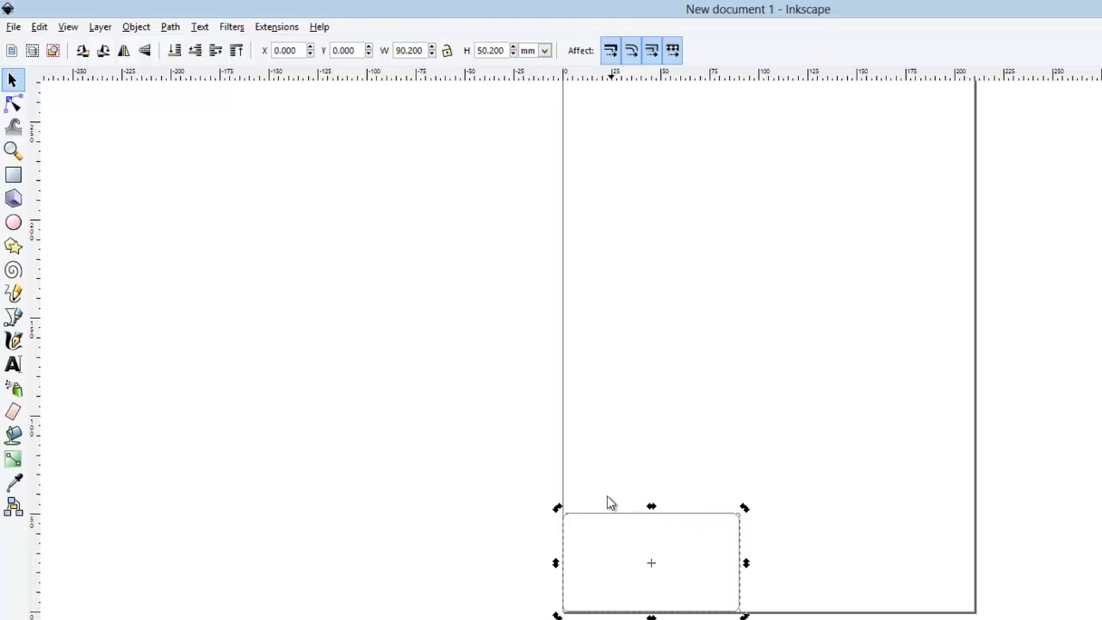
Stretch the rectangle's top edge slightly and verify it measures 90.2 × 50.2 mm at X 0, Y 0.
click(12, 176)
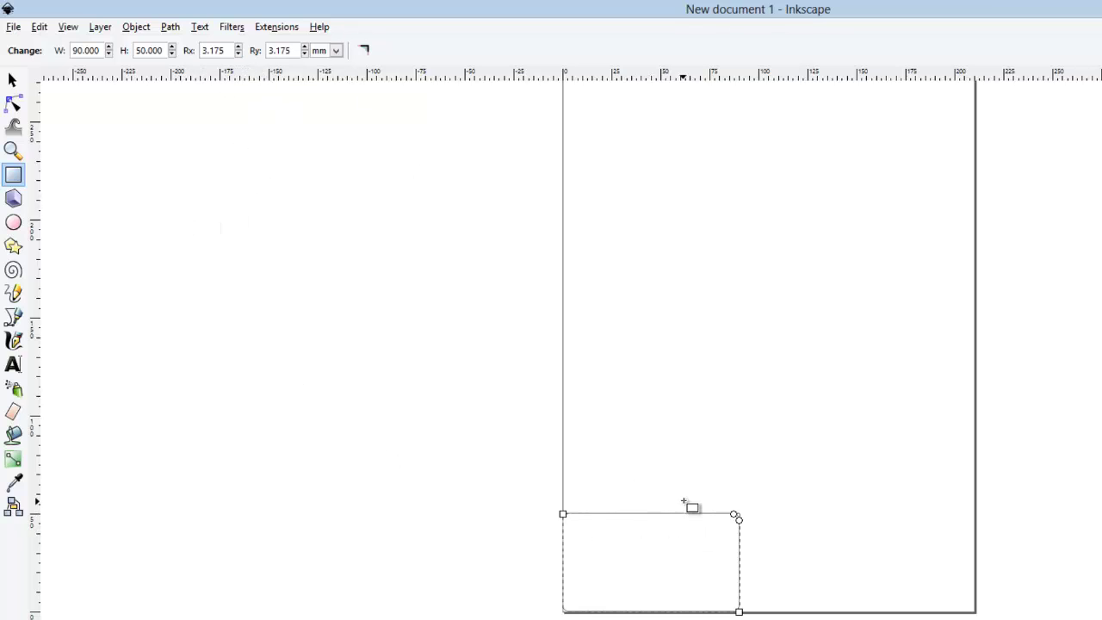
click(12, 80)
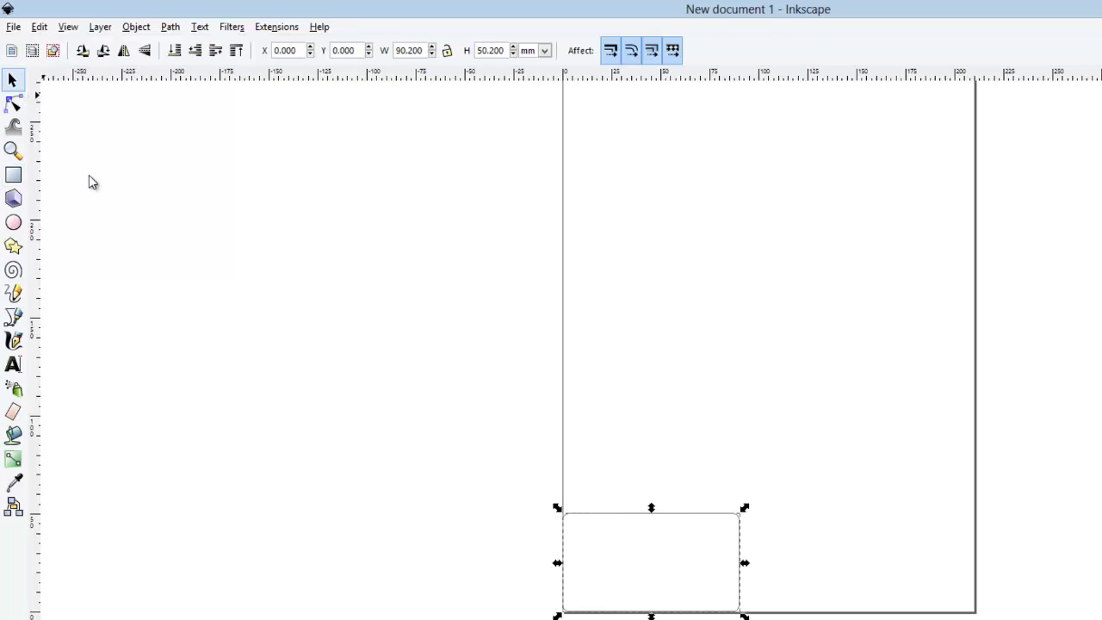
drag(654, 511, 664, 519)
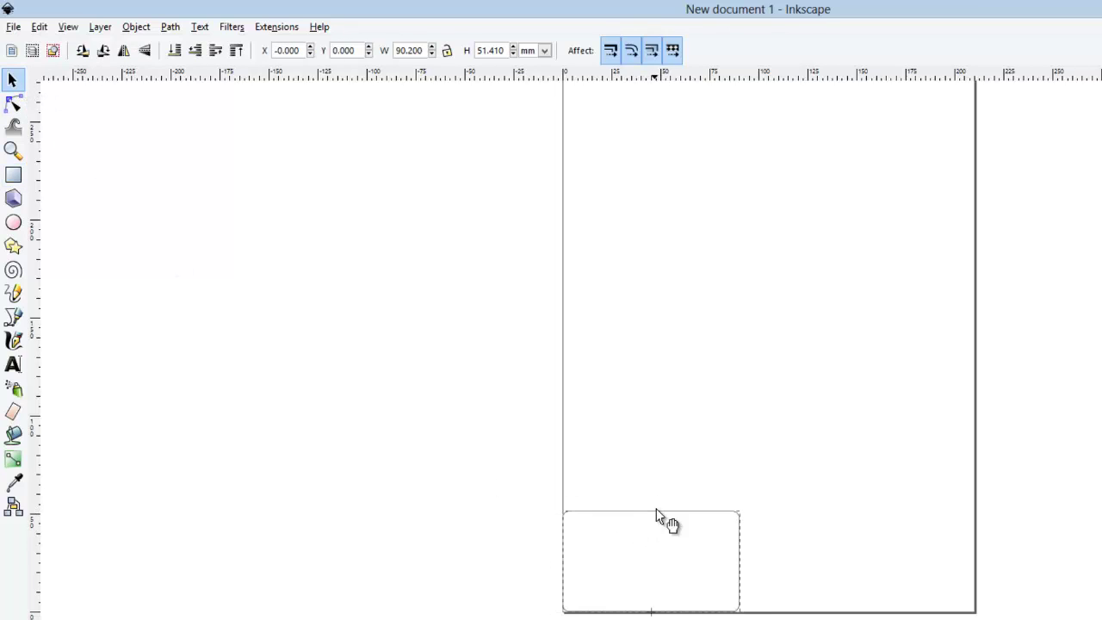
click(12, 175)
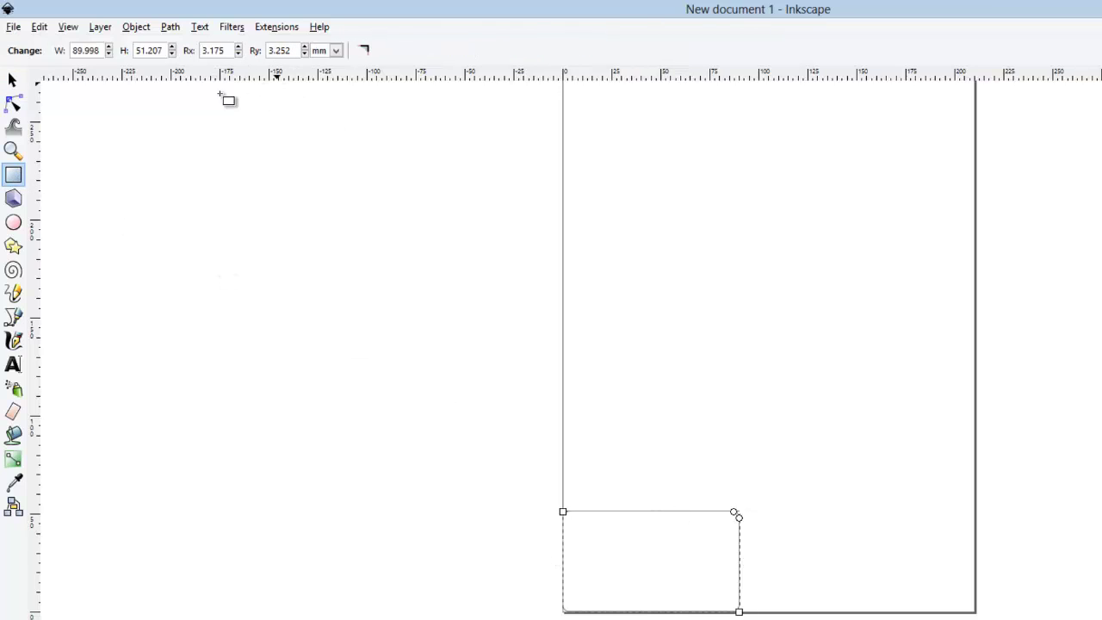
click(13, 80)
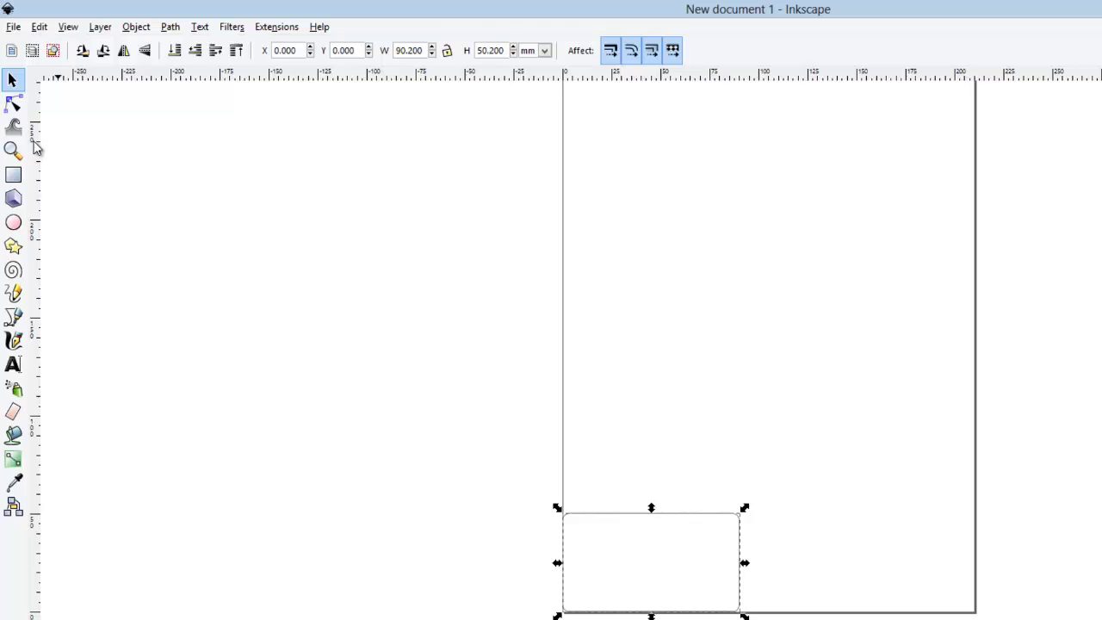
click(21, 175)
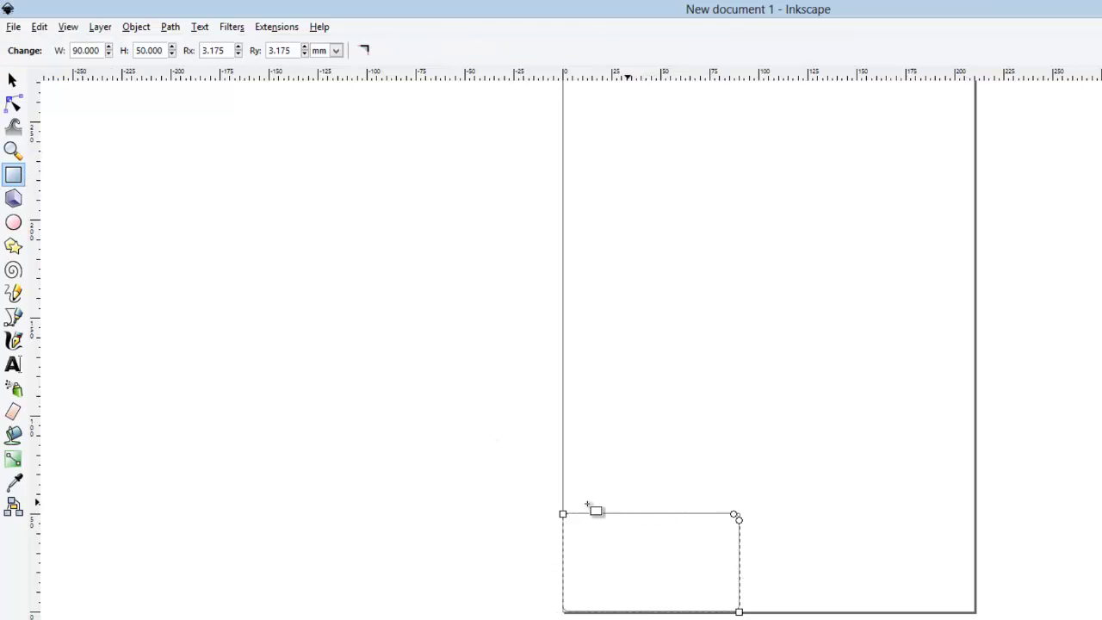
click(12, 81)
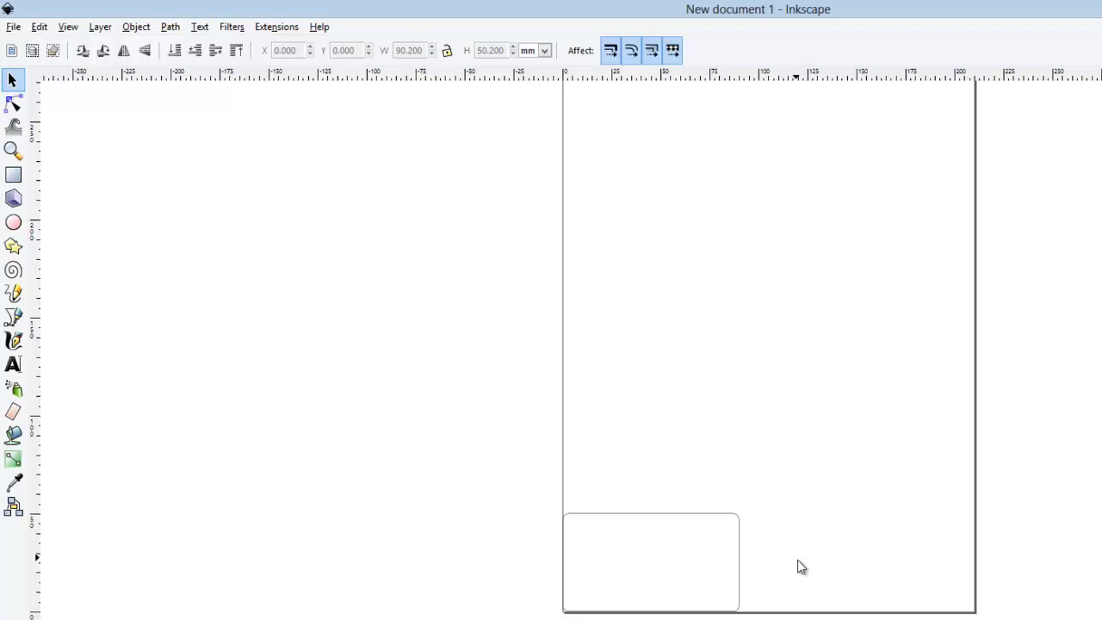
drag(516, 482, 746, 616)
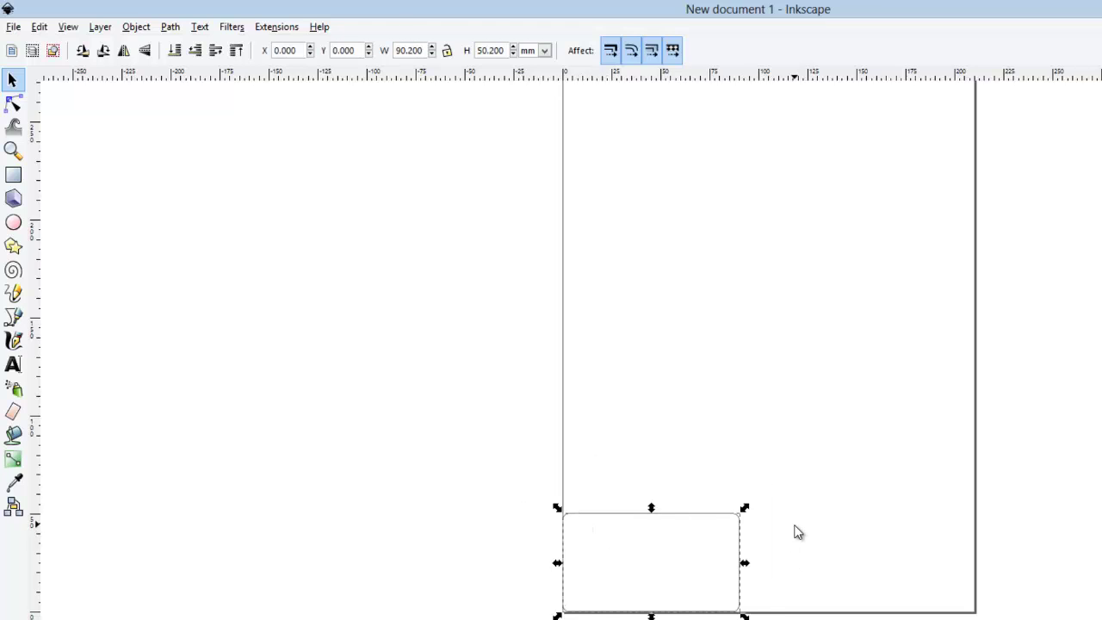
click(797, 466)
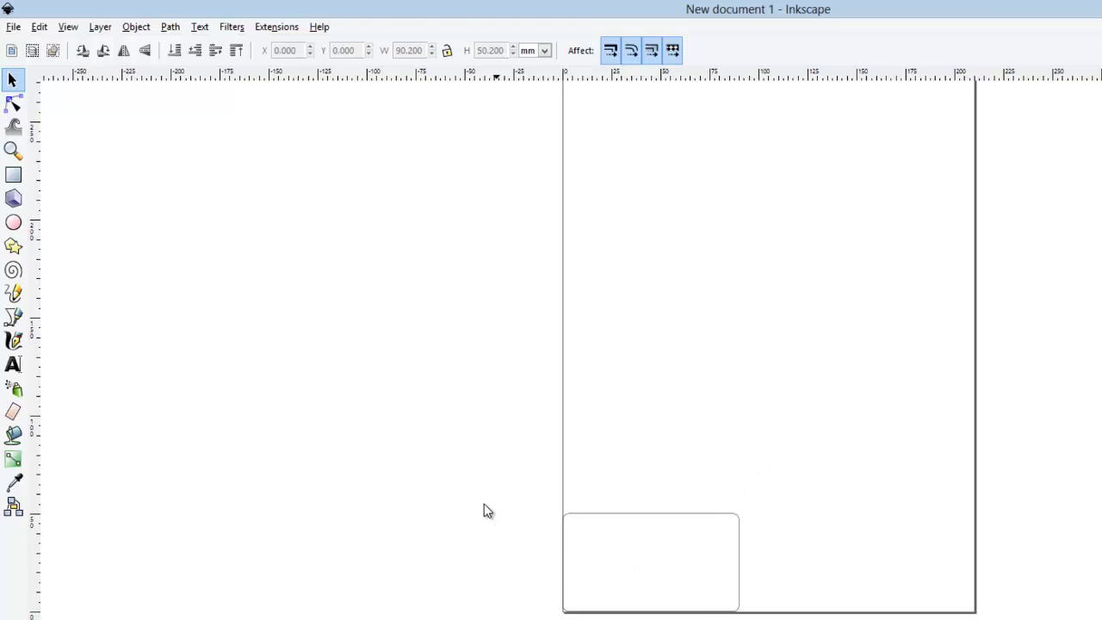
Draw an inner rounded rectangle and size it to W 65, H 18 mm.
click(13, 175)
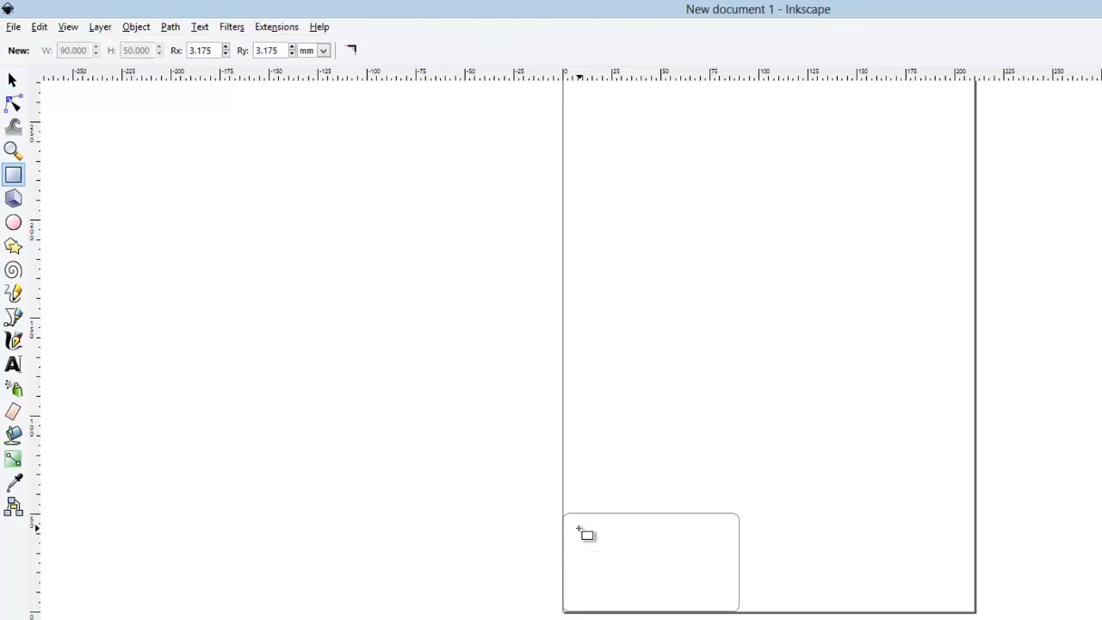
drag(574, 529, 719, 567)
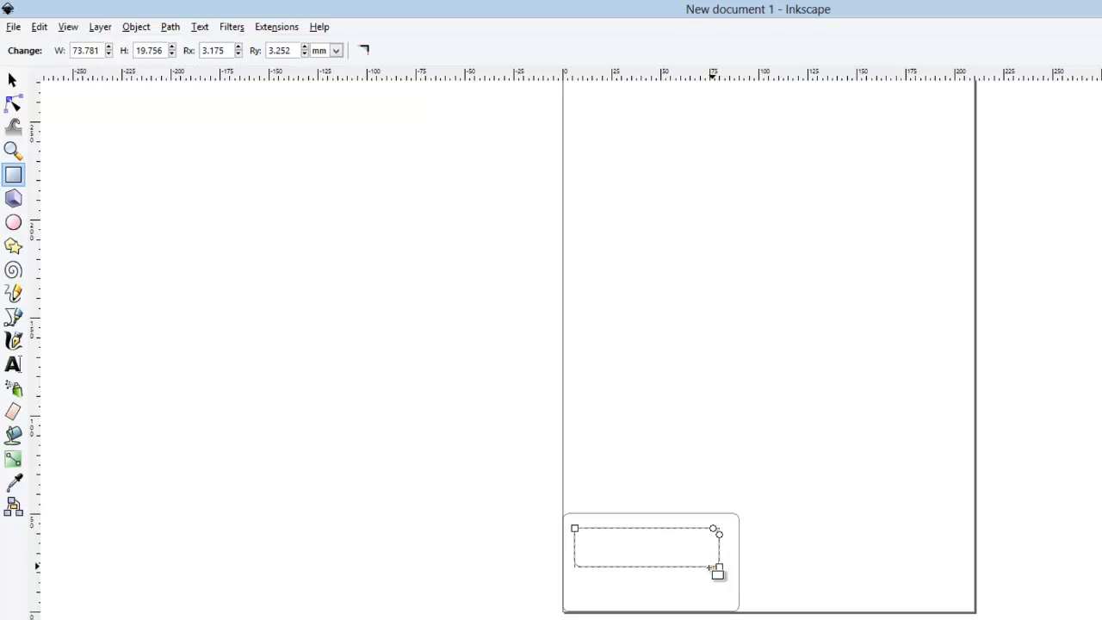
double_click(72, 50)
text(6)
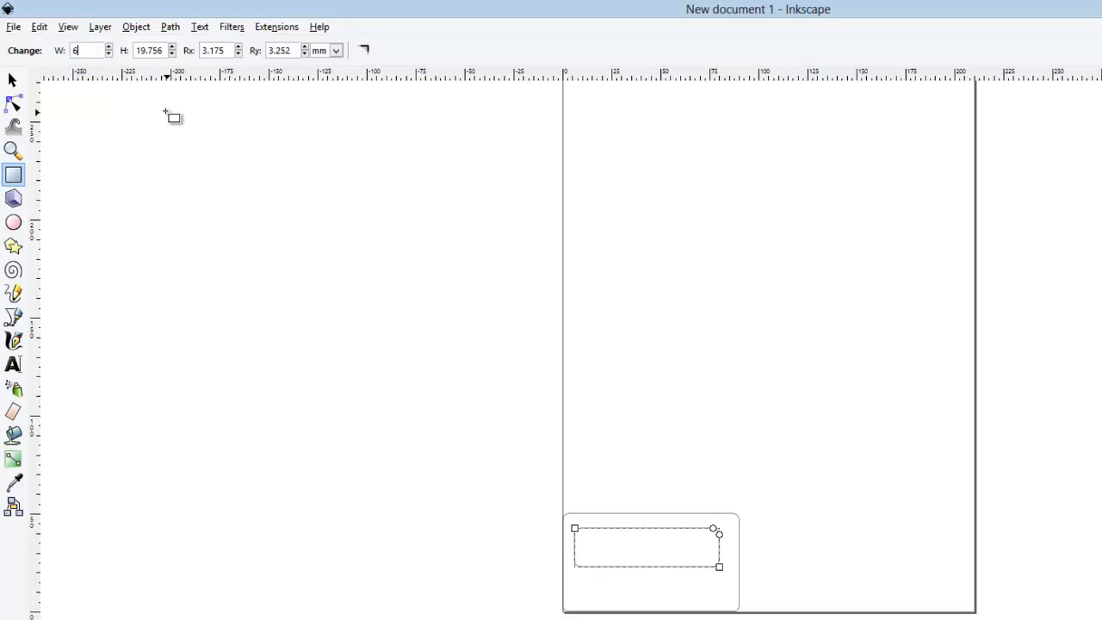
text(5)
key(Return)
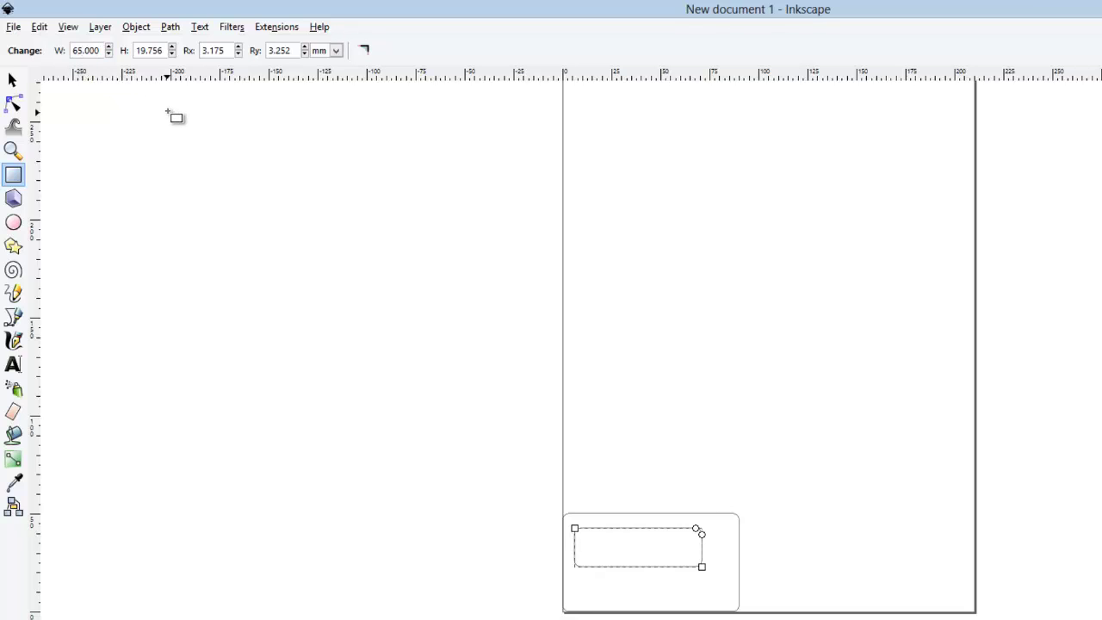
double_click(156, 50)
text(18)
key(Return)
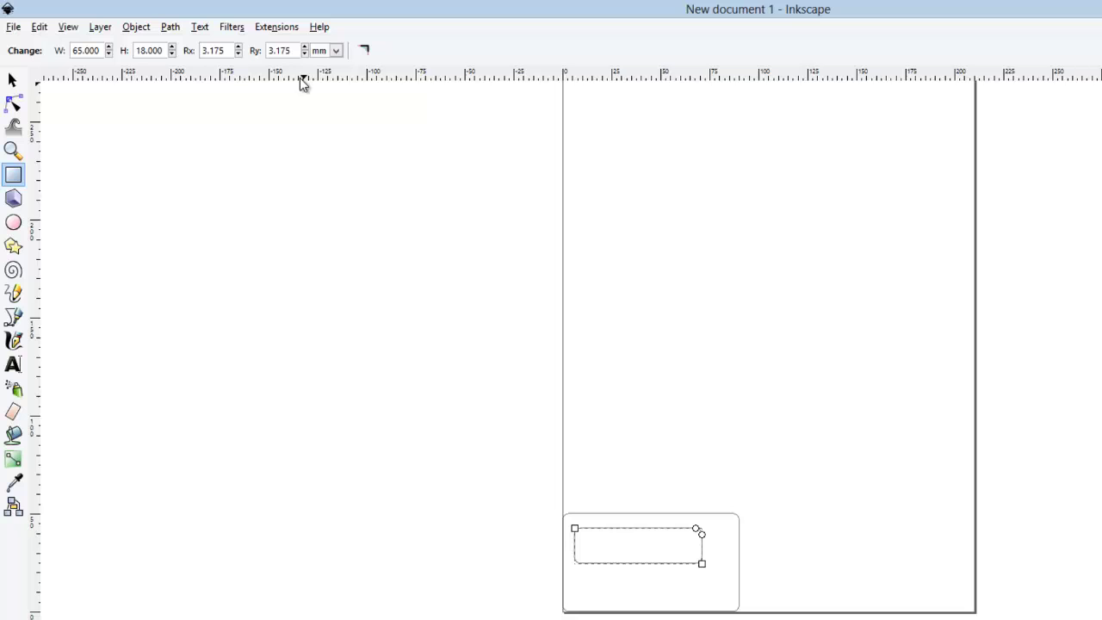
Select both rounded rectangles and centre them on the vertical axis with Align and Distribute.
click(652, 466)
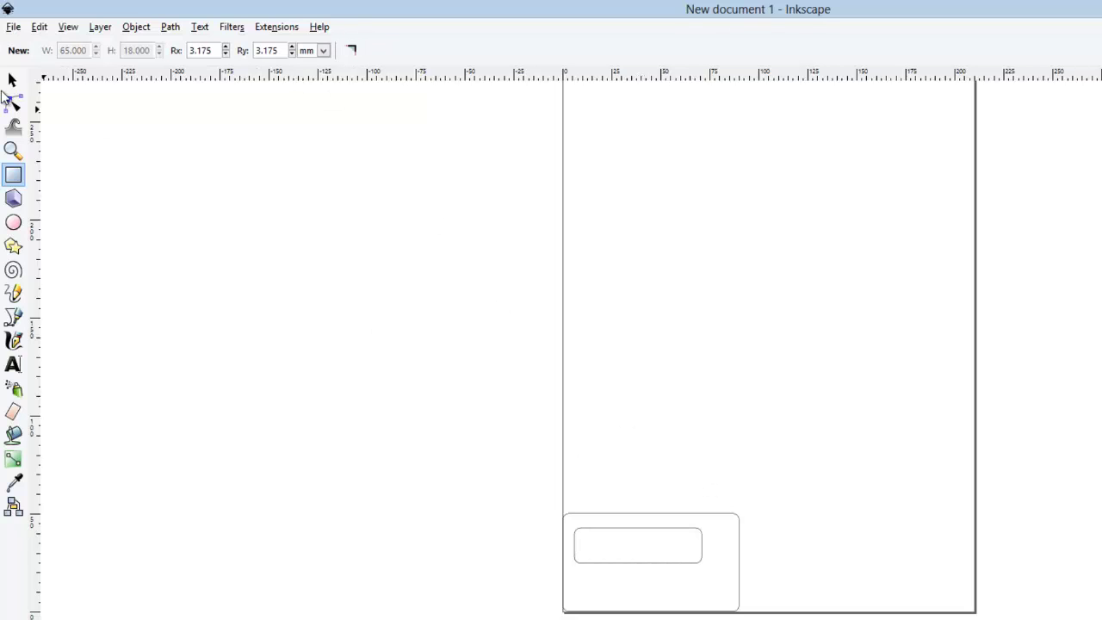
click(13, 79)
drag(505, 449, 780, 618)
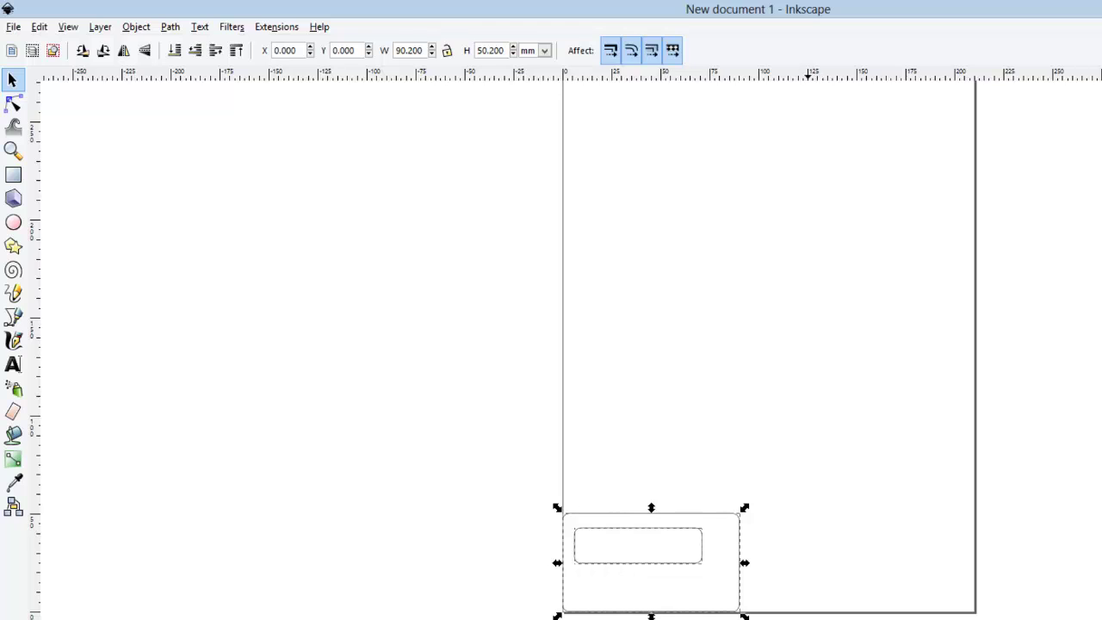
click(138, 27)
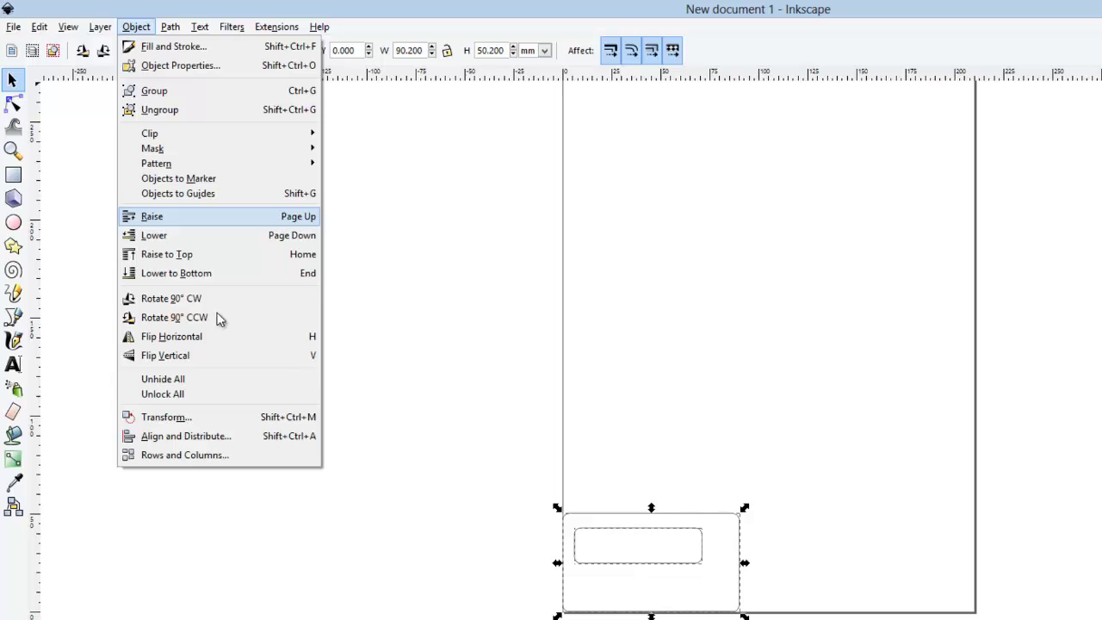
click(194, 433)
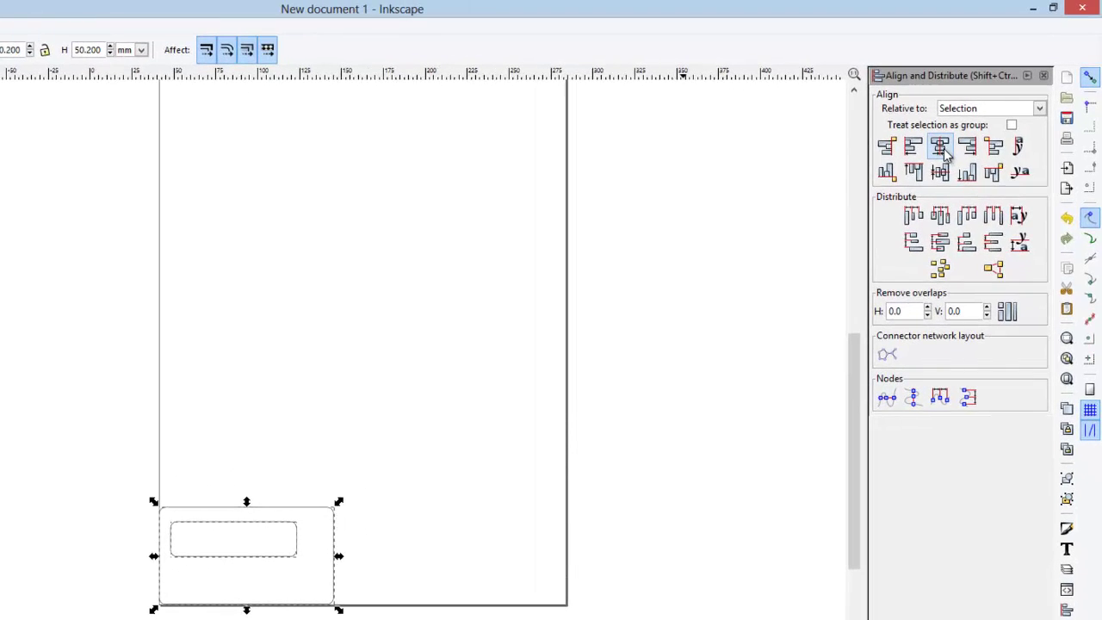
click(945, 151)
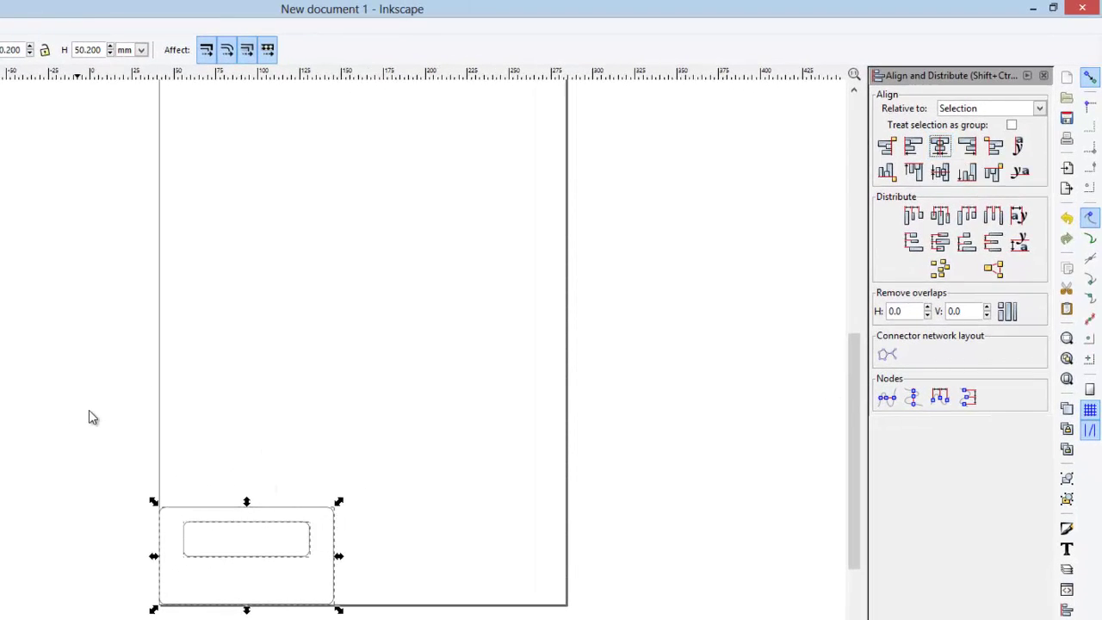
click(386, 615)
drag(96, 449, 426, 619)
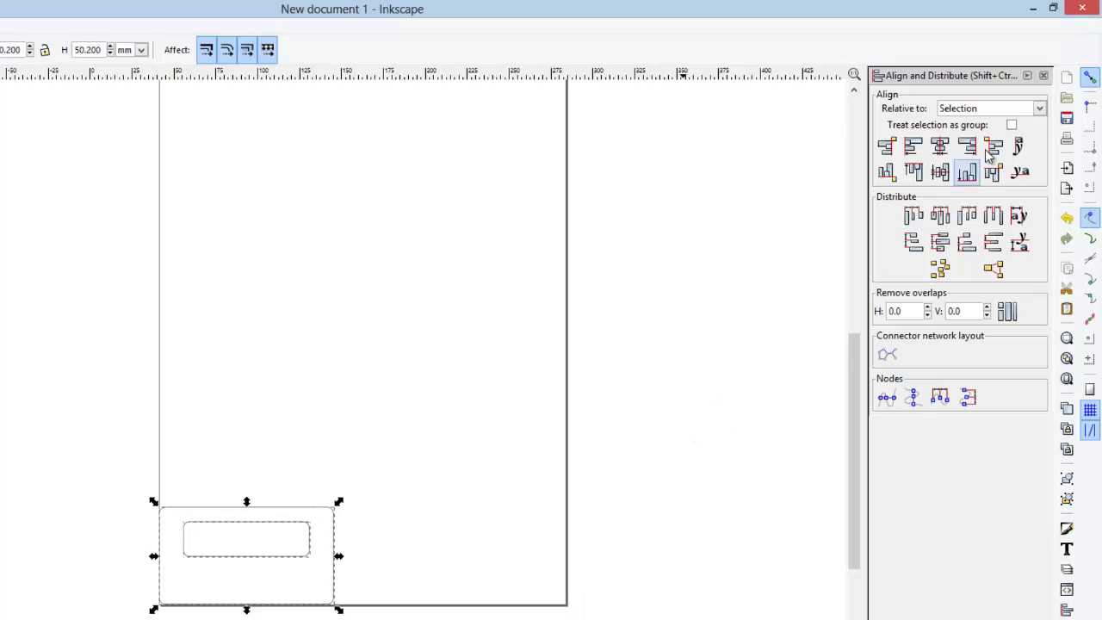
click(940, 146)
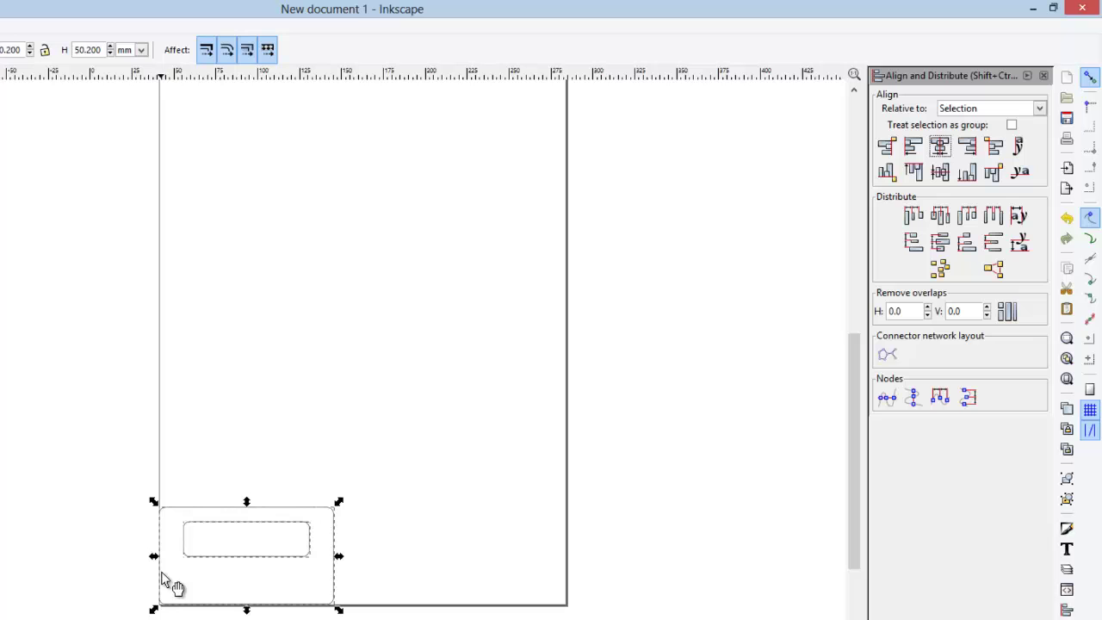
click(342, 481)
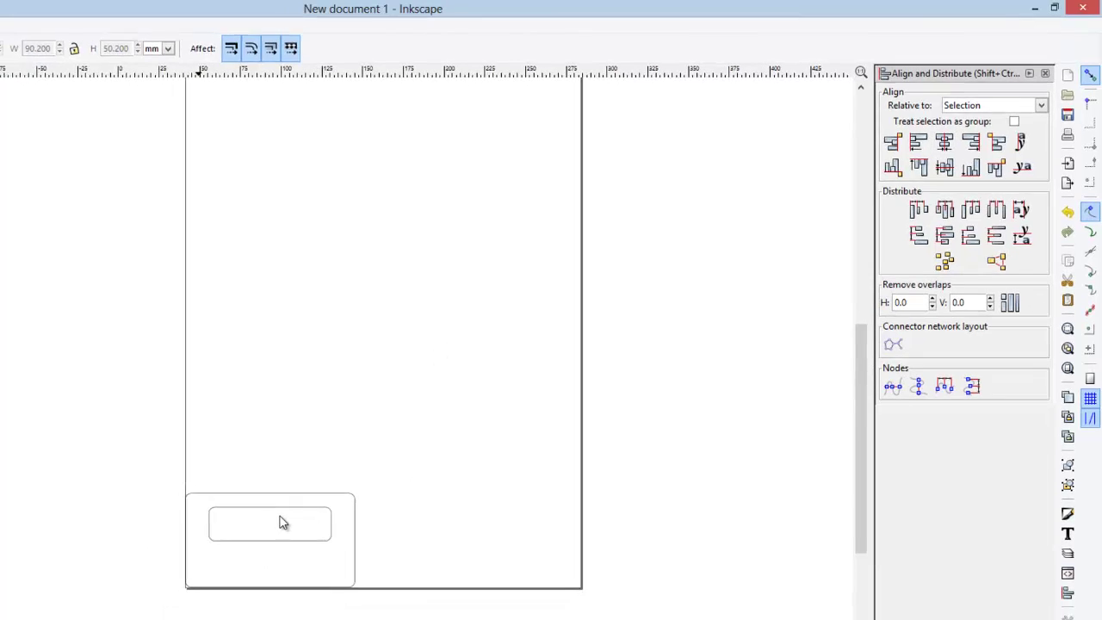
Move the inner rounded rectangle to Y 24 mm at X 12.5 mm and verify its position.
click(368, 457)
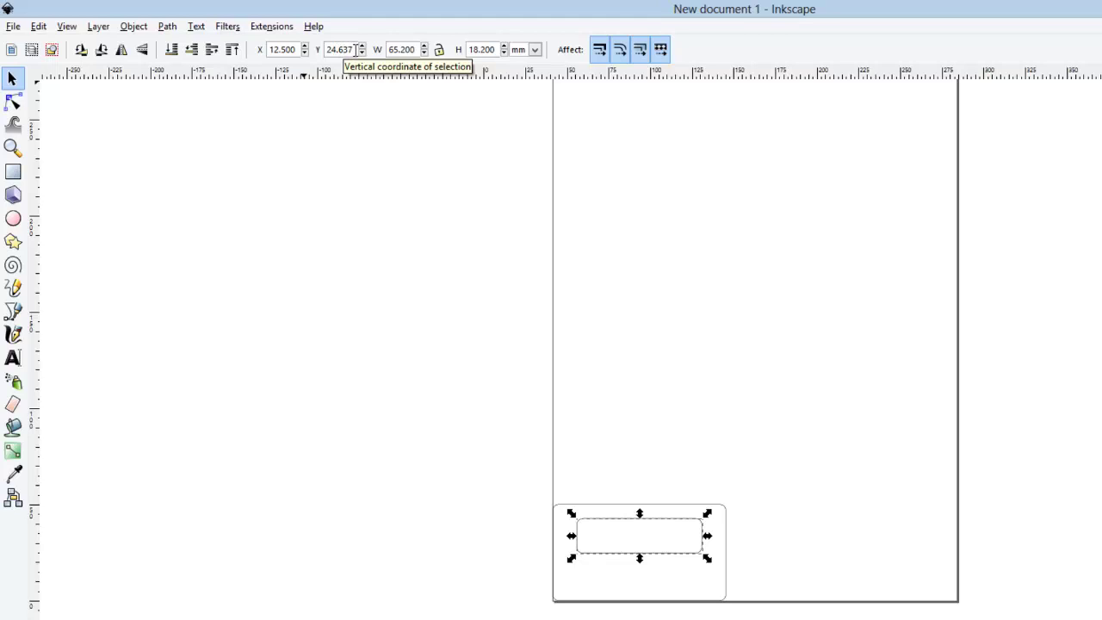
drag(356, 50, 344, 49)
key(Return)
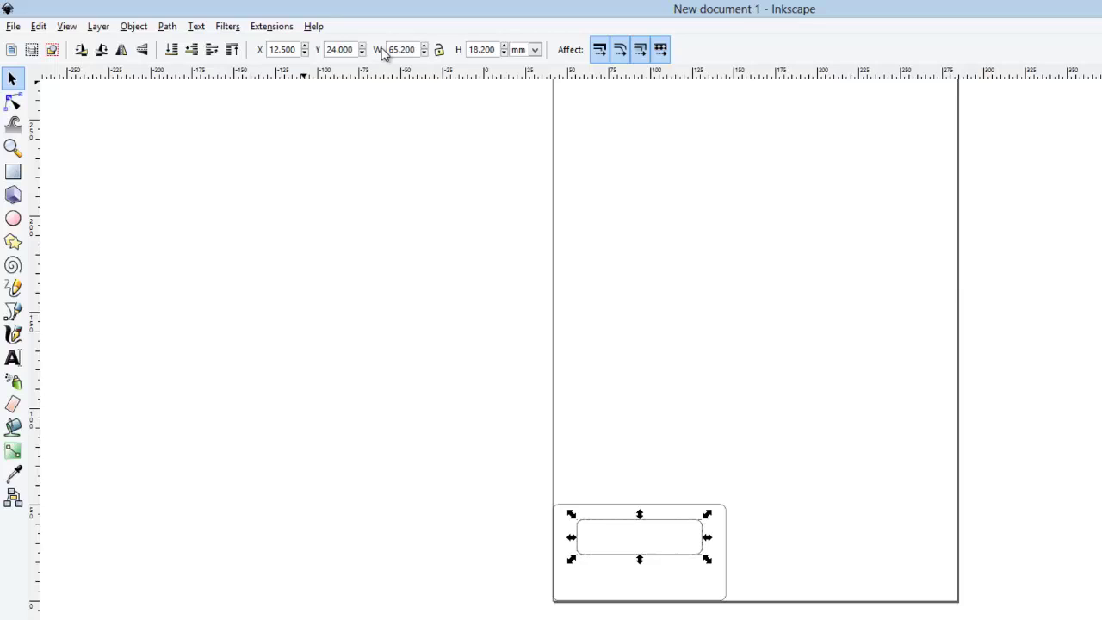
click(787, 416)
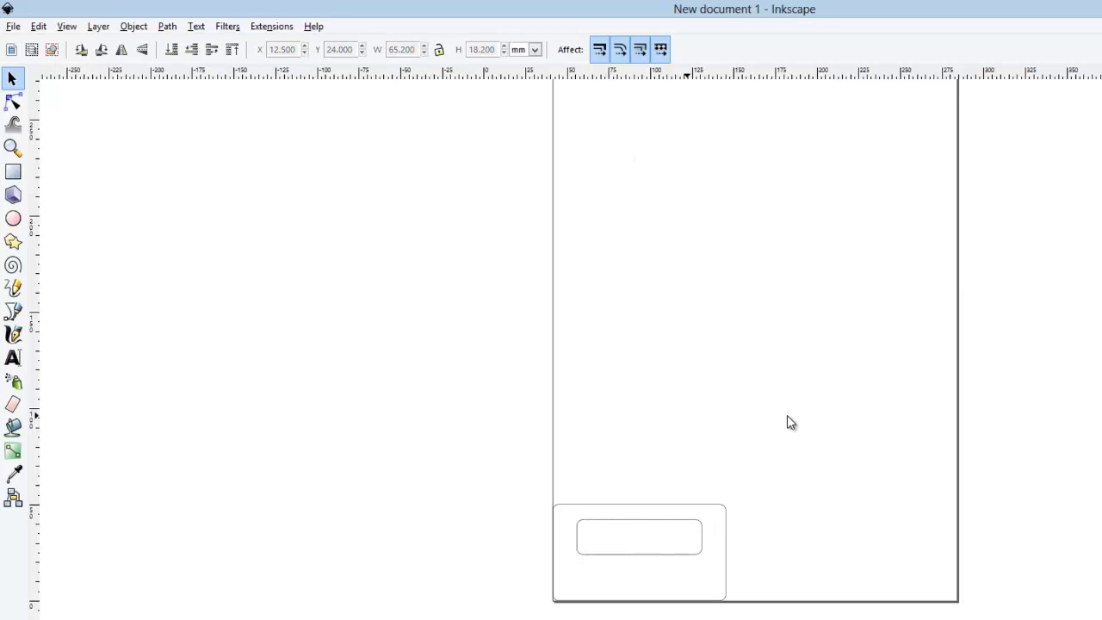
click(716, 517)
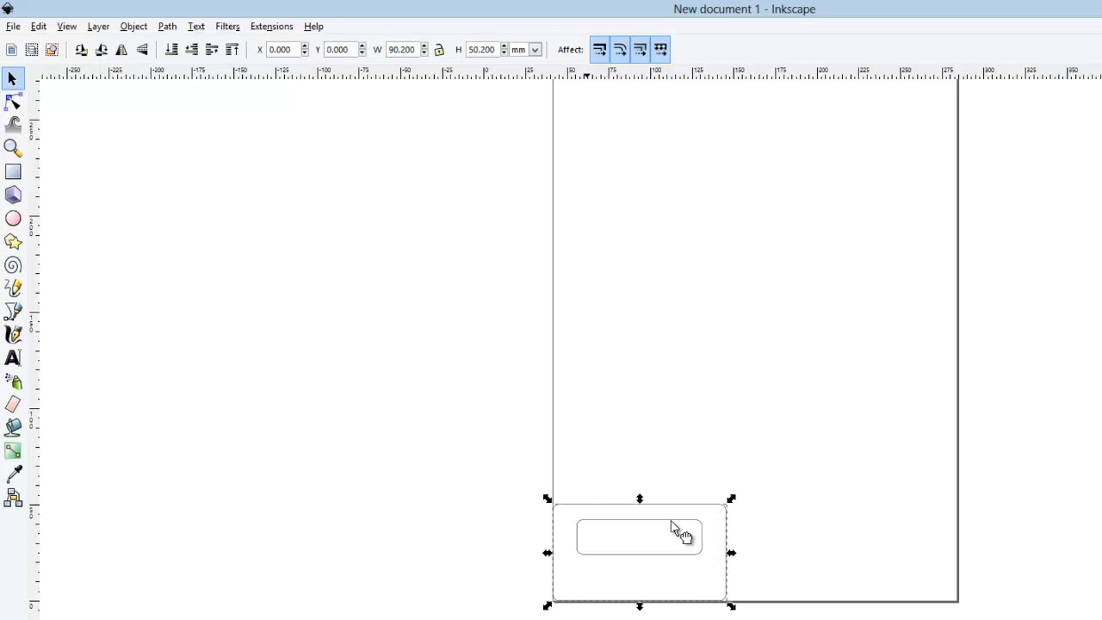
ctrl+click(674, 528)
click(807, 372)
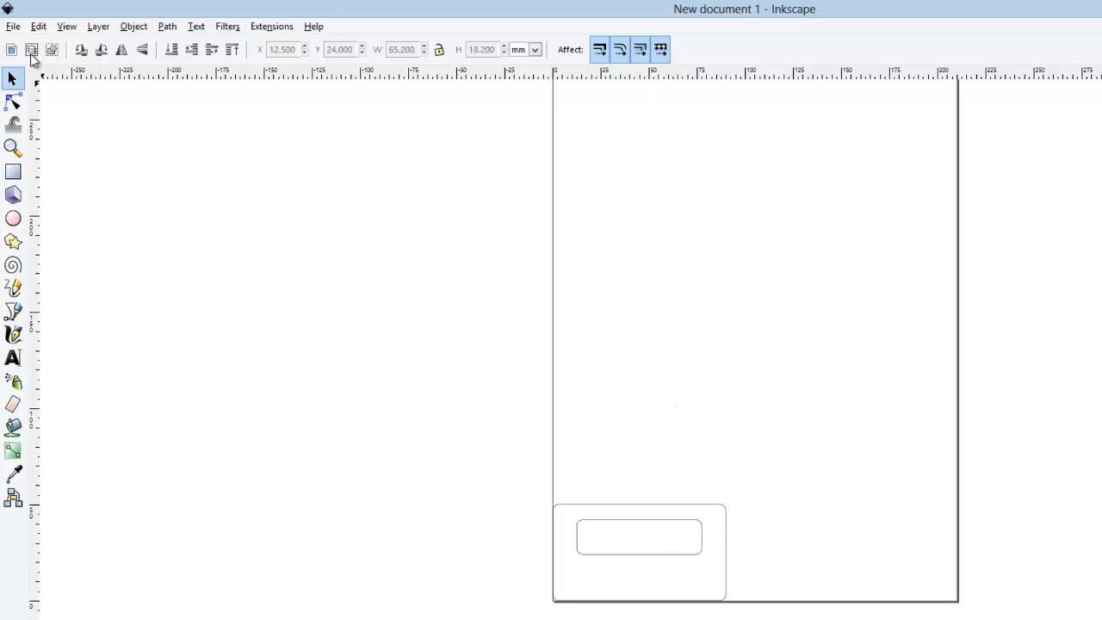
Save the drawing as Inkscape Demo.svg in Desktop > ShapeOko > Projects > Inkscape Demo.
click(15, 27)
mouse_move(25, 44)
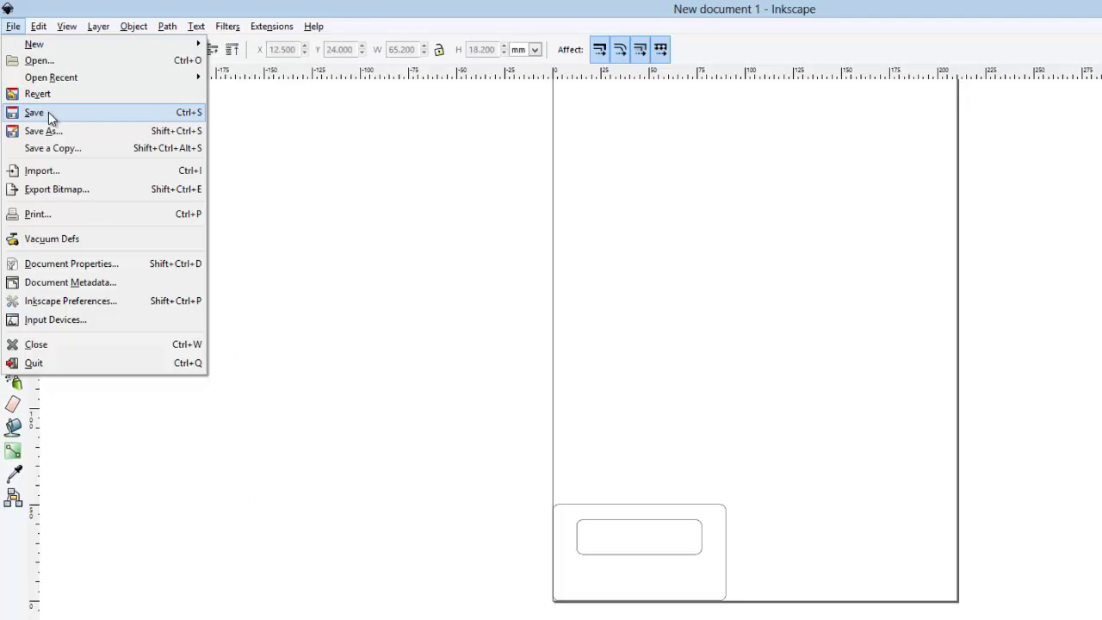
click(50, 113)
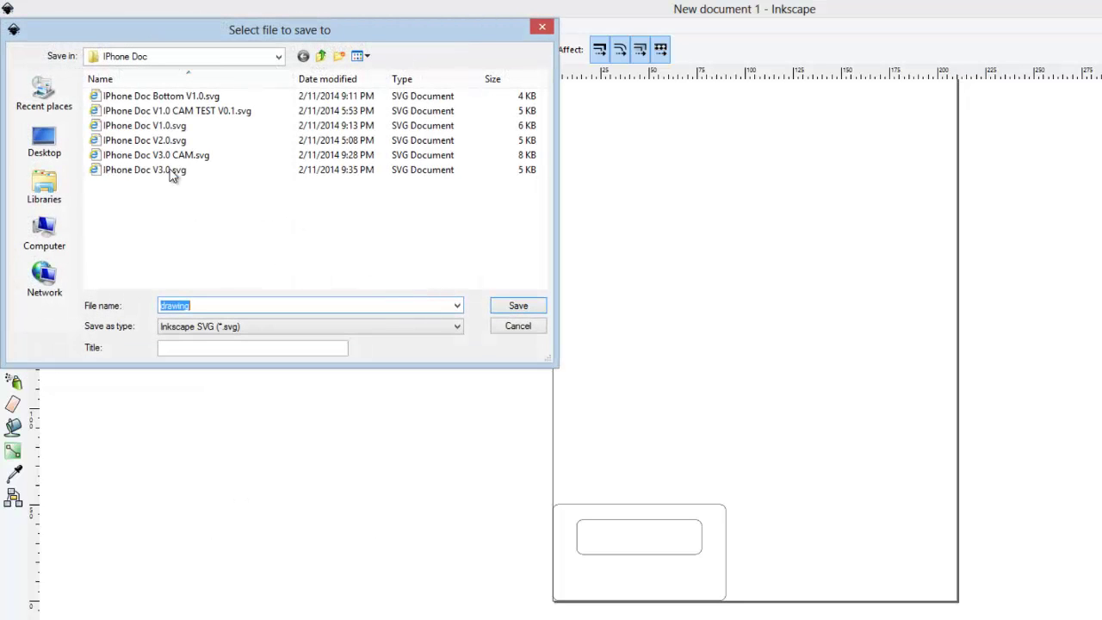
click(43, 149)
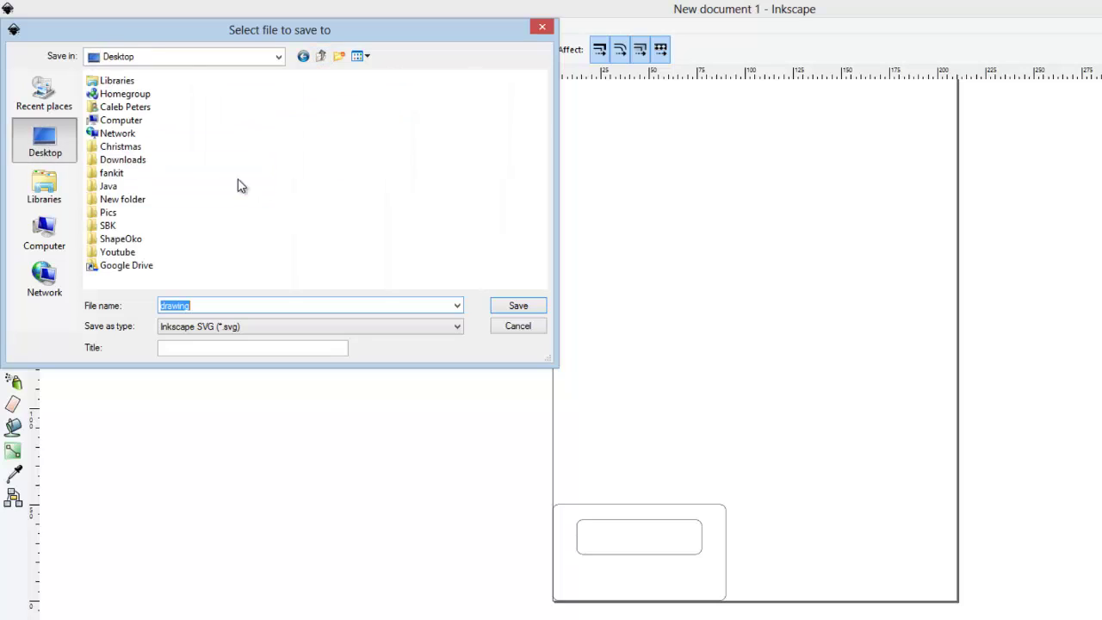
double_click(129, 239)
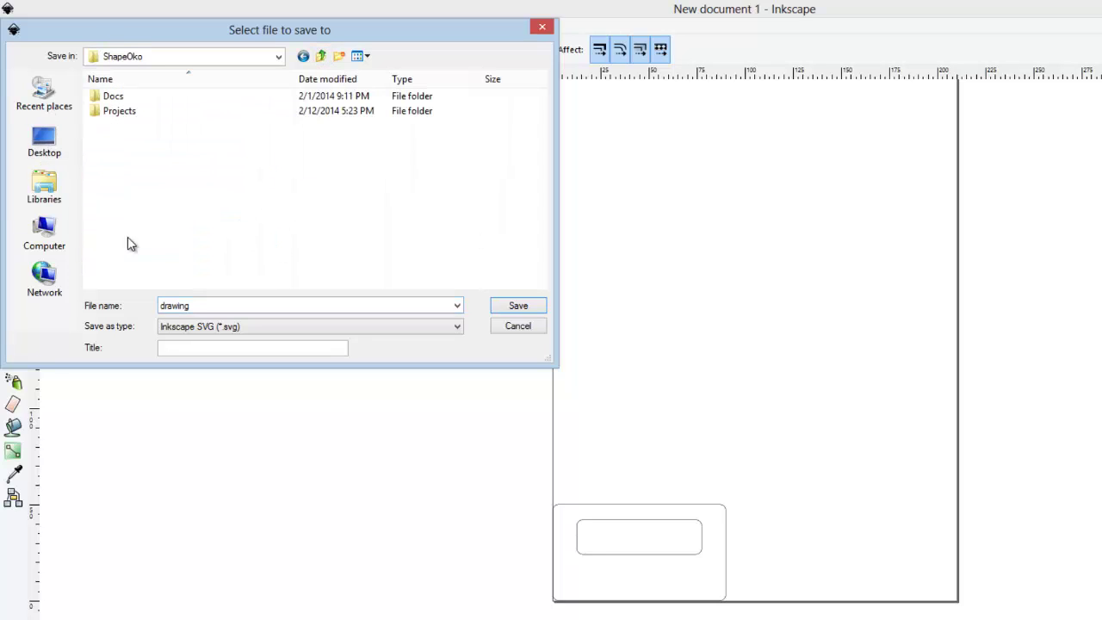
double_click(125, 114)
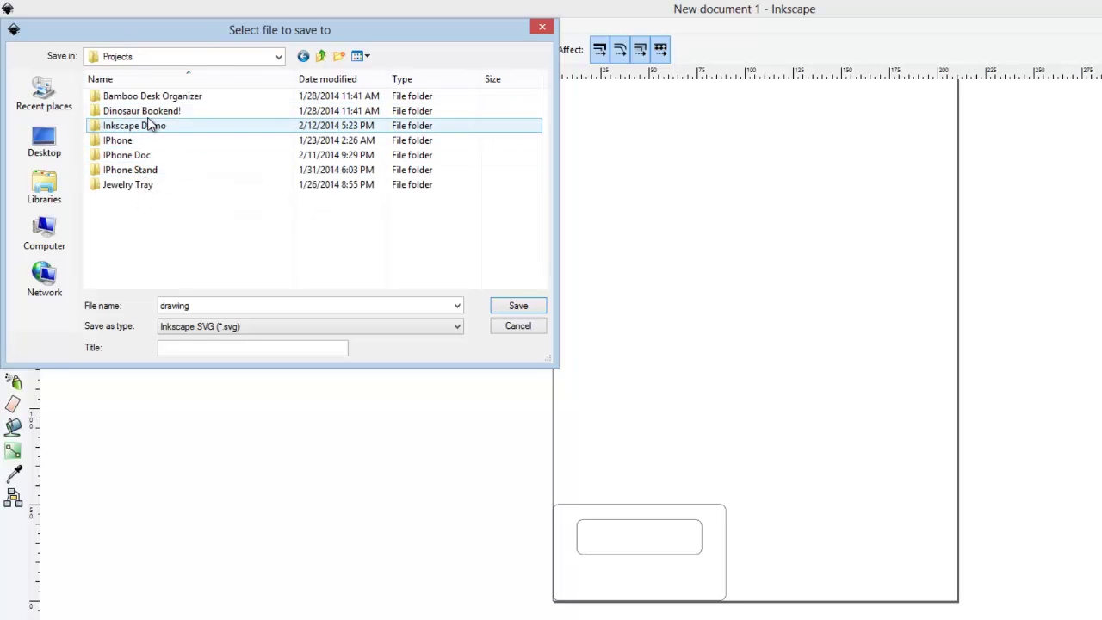
click(146, 127)
double_click(147, 128)
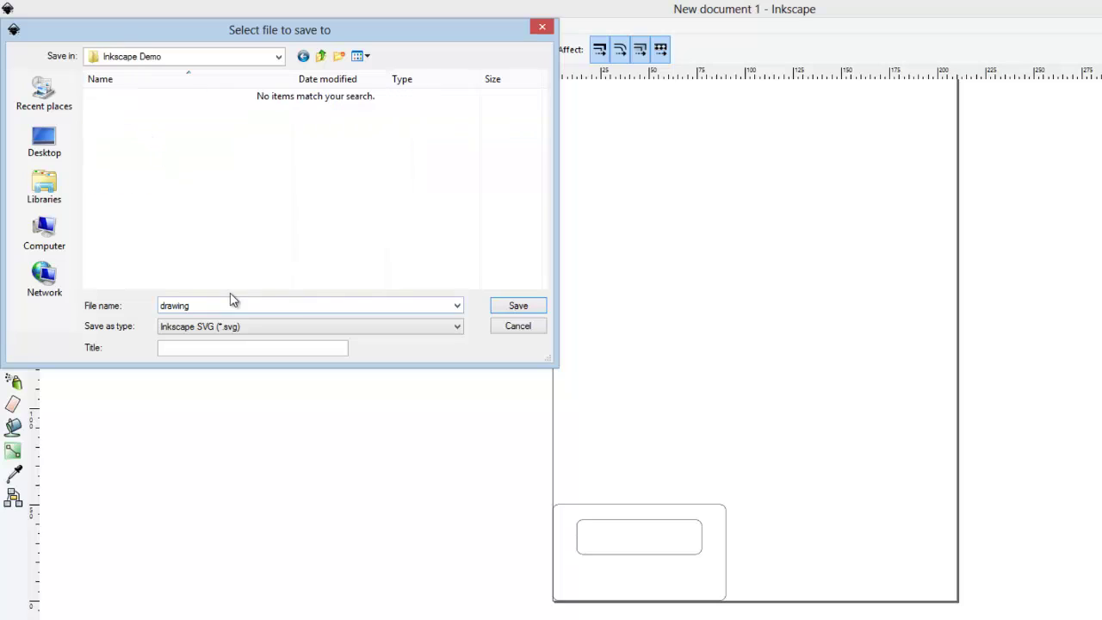
double_click(182, 306)
text(Inkscape Demo)
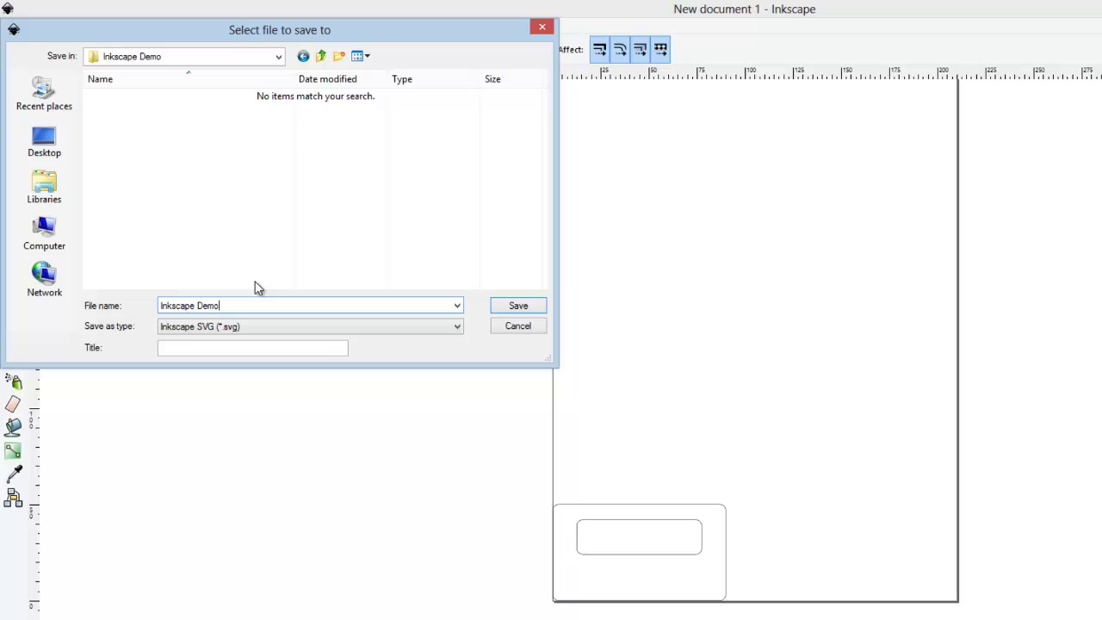
click(527, 307)
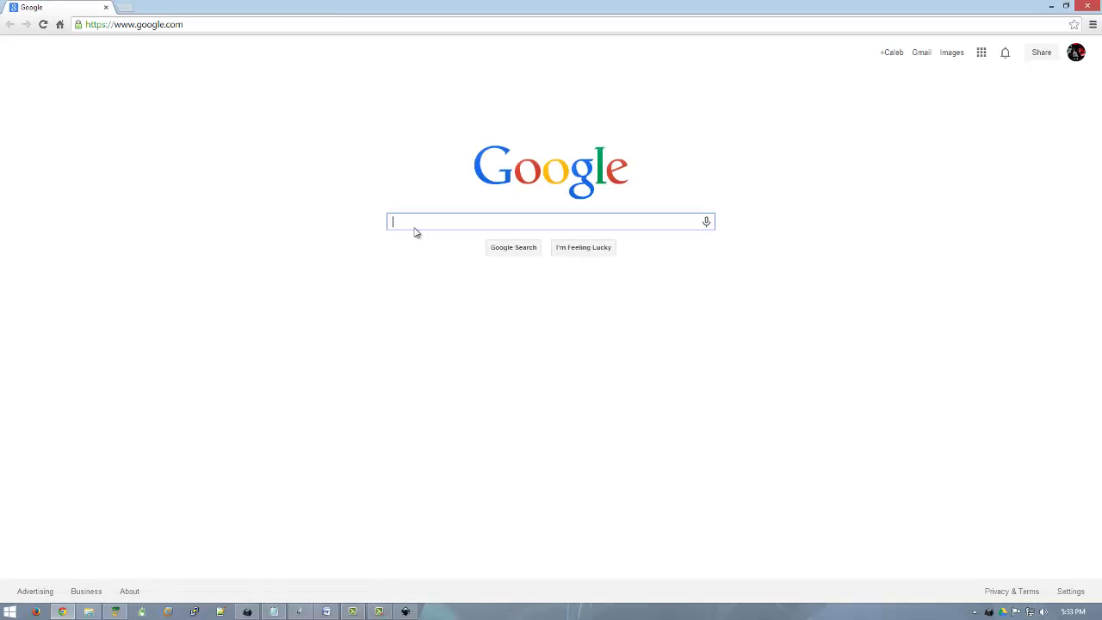
text(ma)
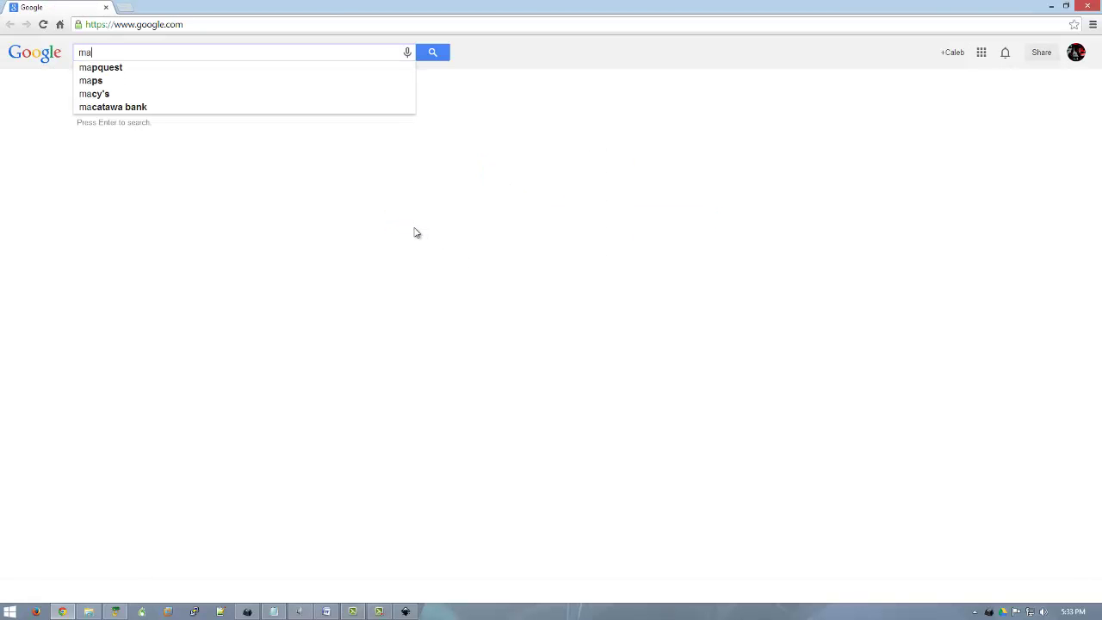
text(kercam)
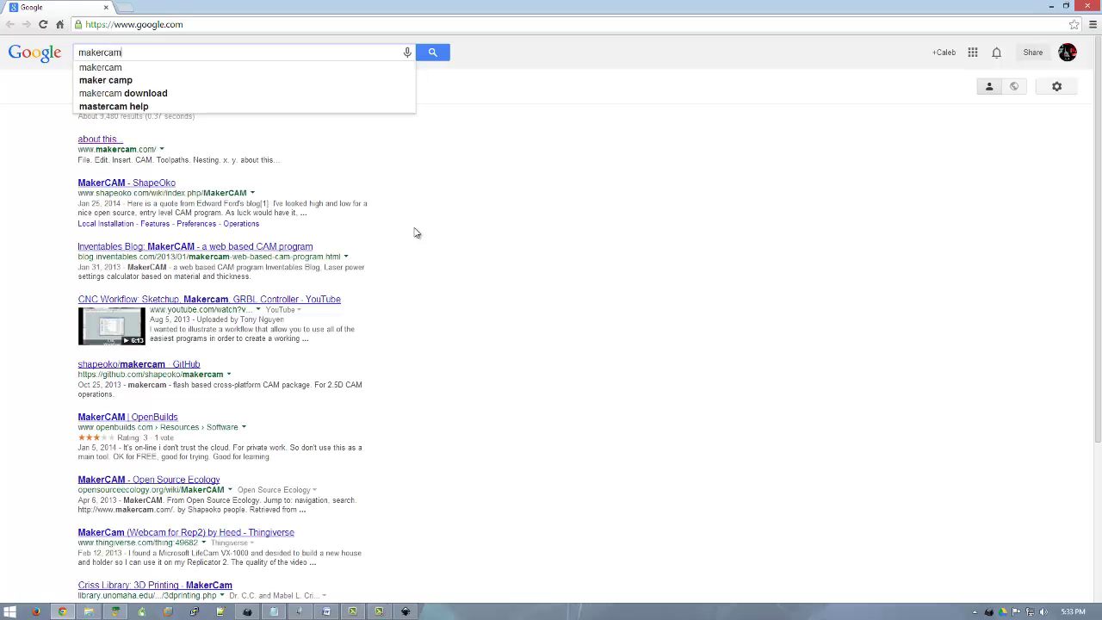
key(Return)
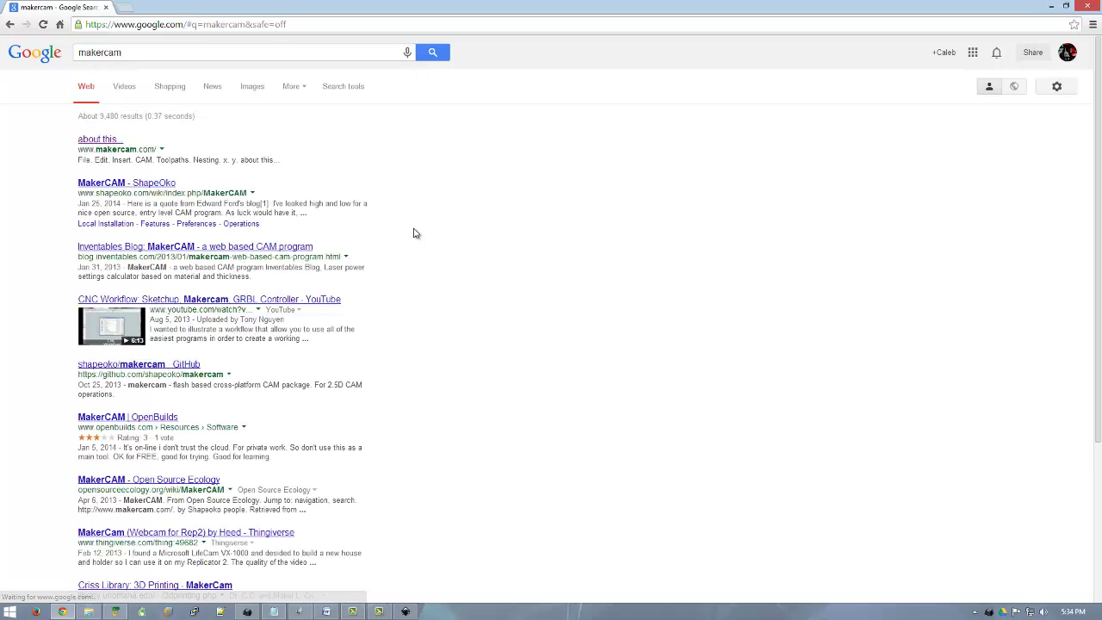
click(96, 138)
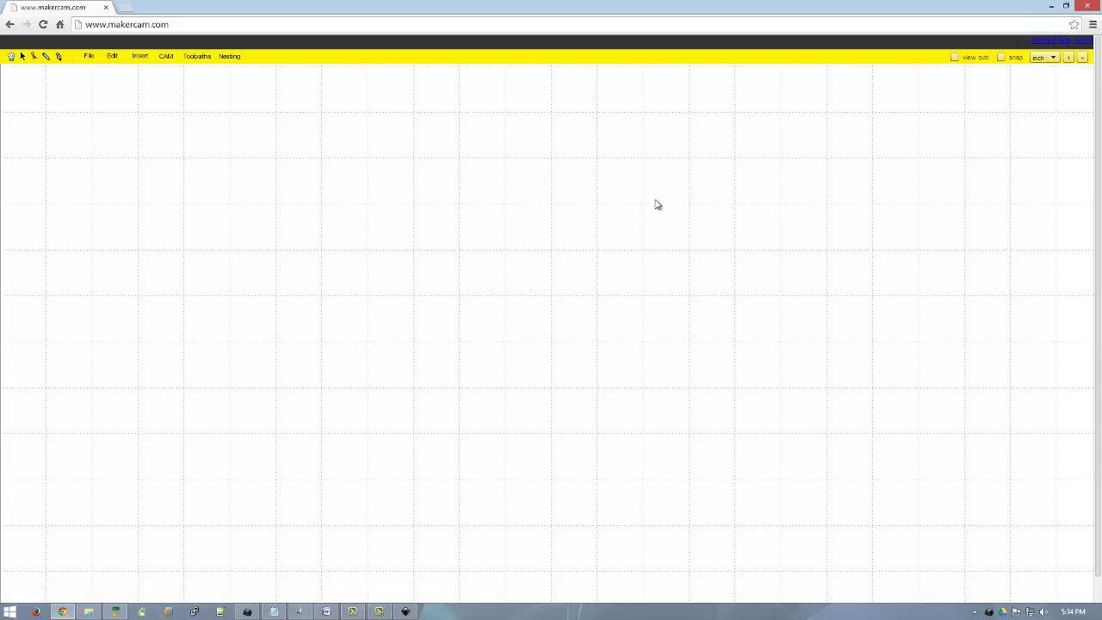
Switch MakerCAM units to cm and set the SVG import default resolution to 90 px/inch.
click(1055, 58)
click(1053, 81)
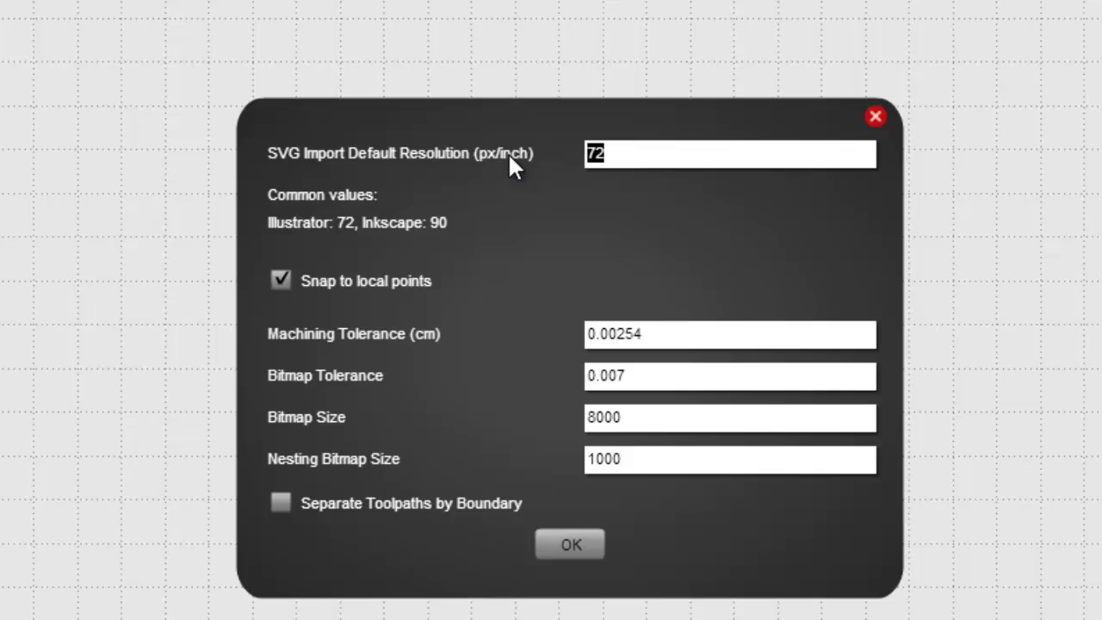
text(90)
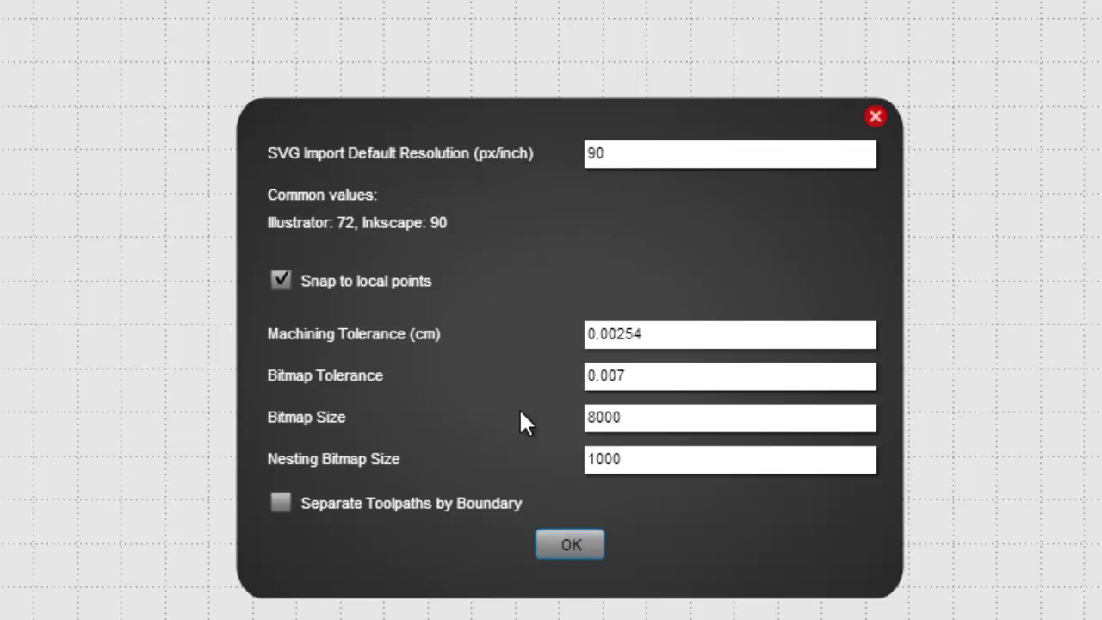
click(571, 545)
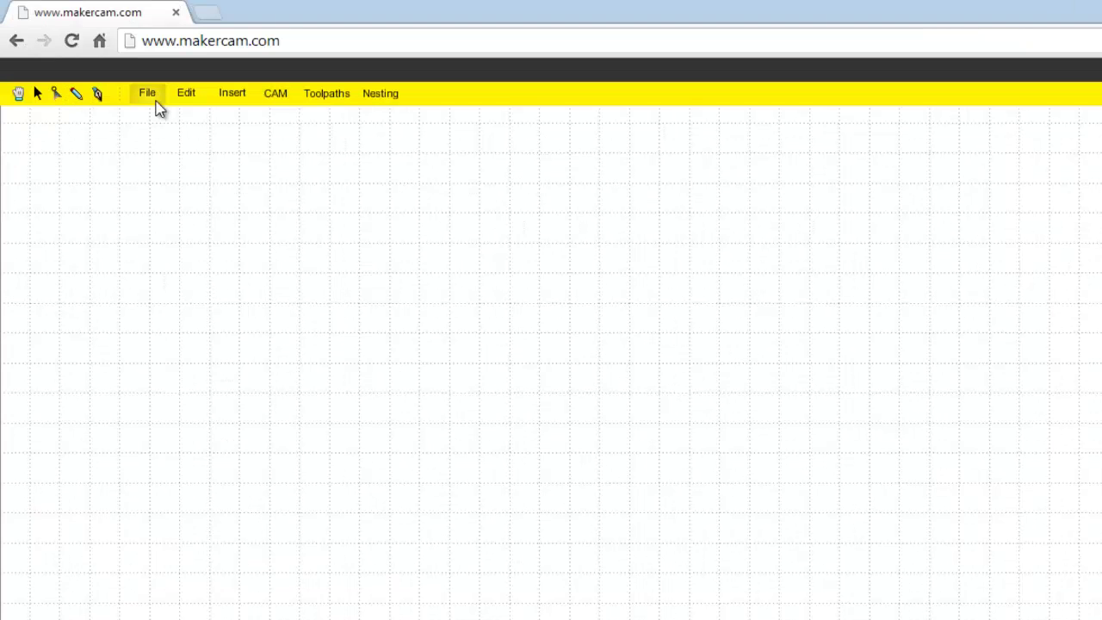
Open Inkscape Demo.svg from the Projects > Inkscape Demo folder as an SVG file.
click(154, 101)
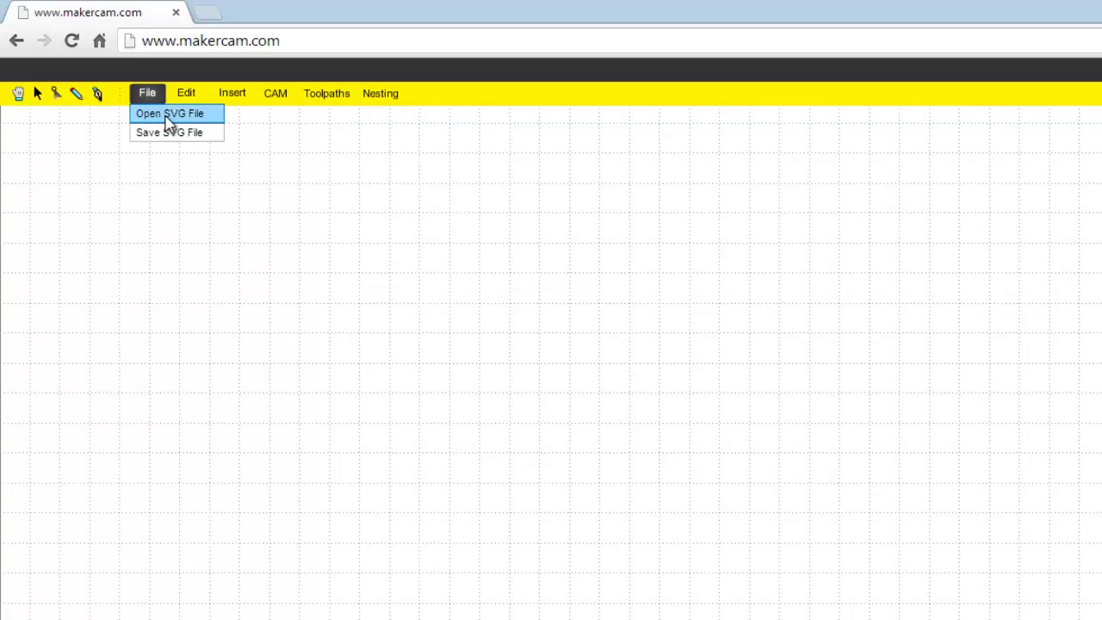
click(164, 120)
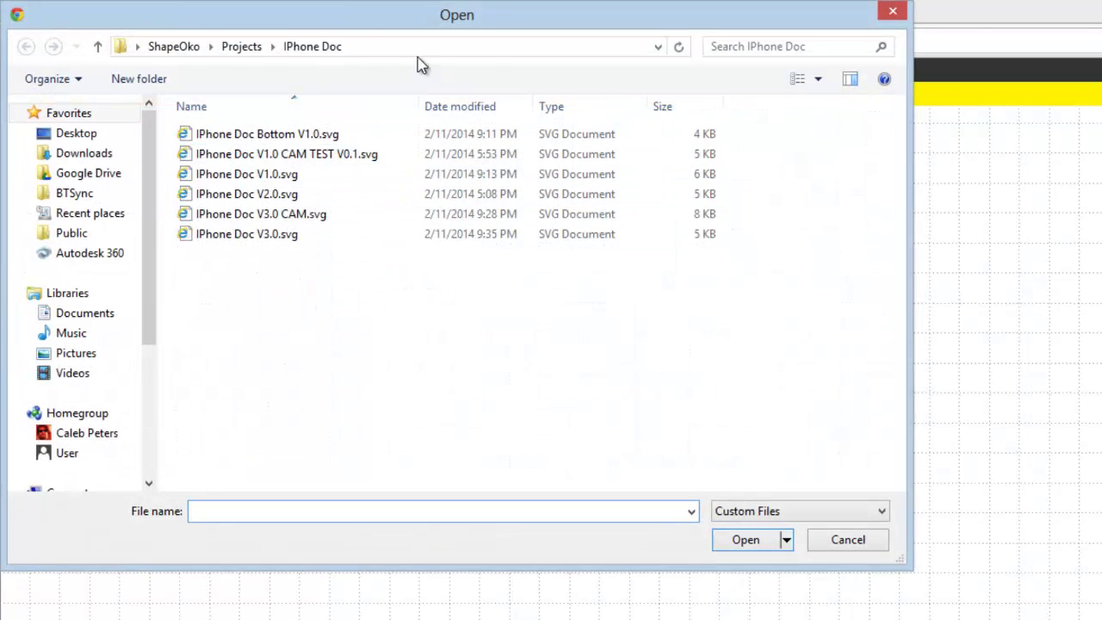
click(241, 48)
double_click(228, 174)
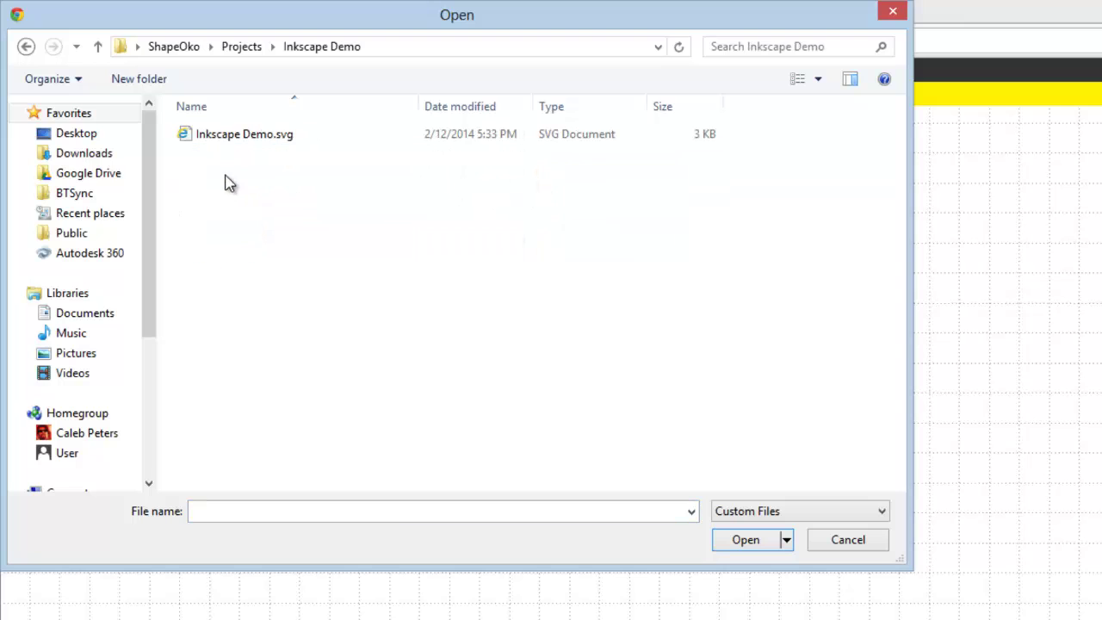
click(258, 138)
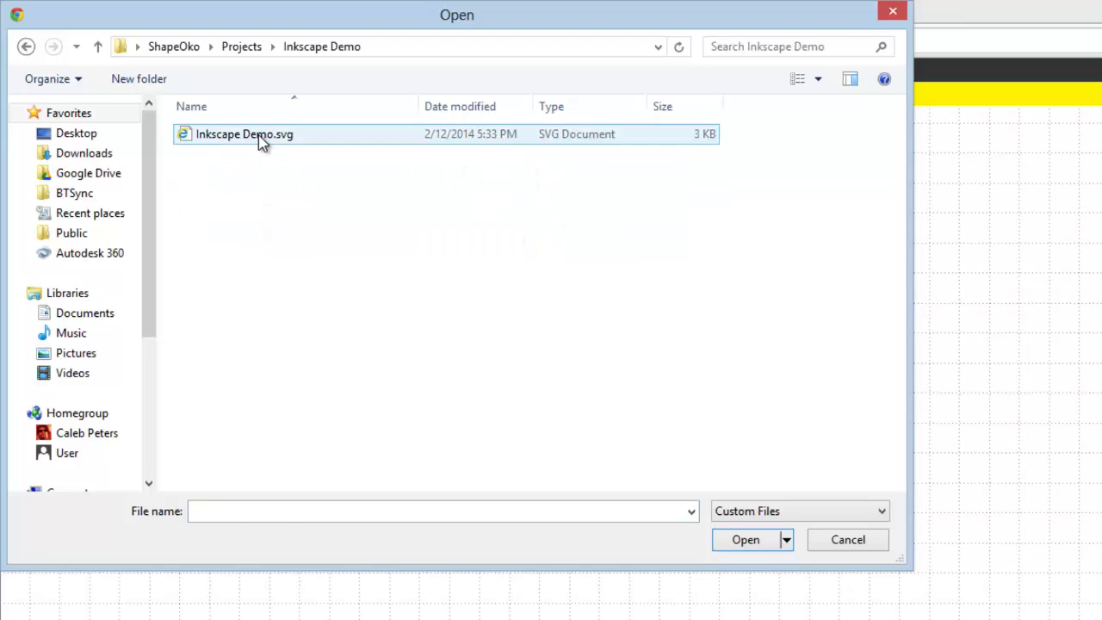
click(748, 544)
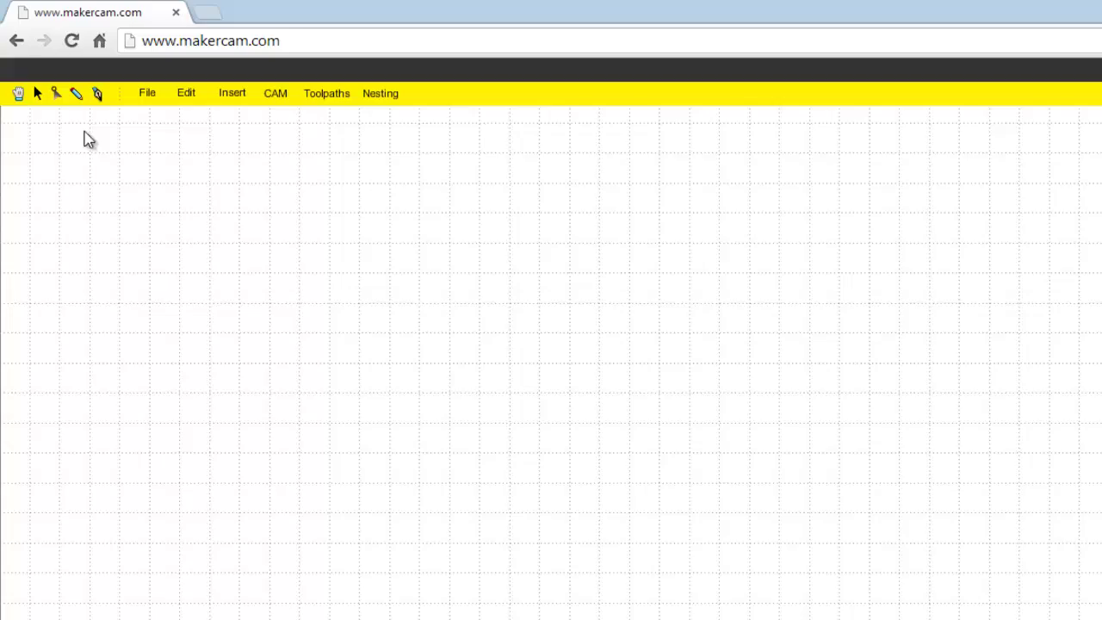
Pan the imported rectangles into view and select only the inner rounded rectangle.
click(18, 94)
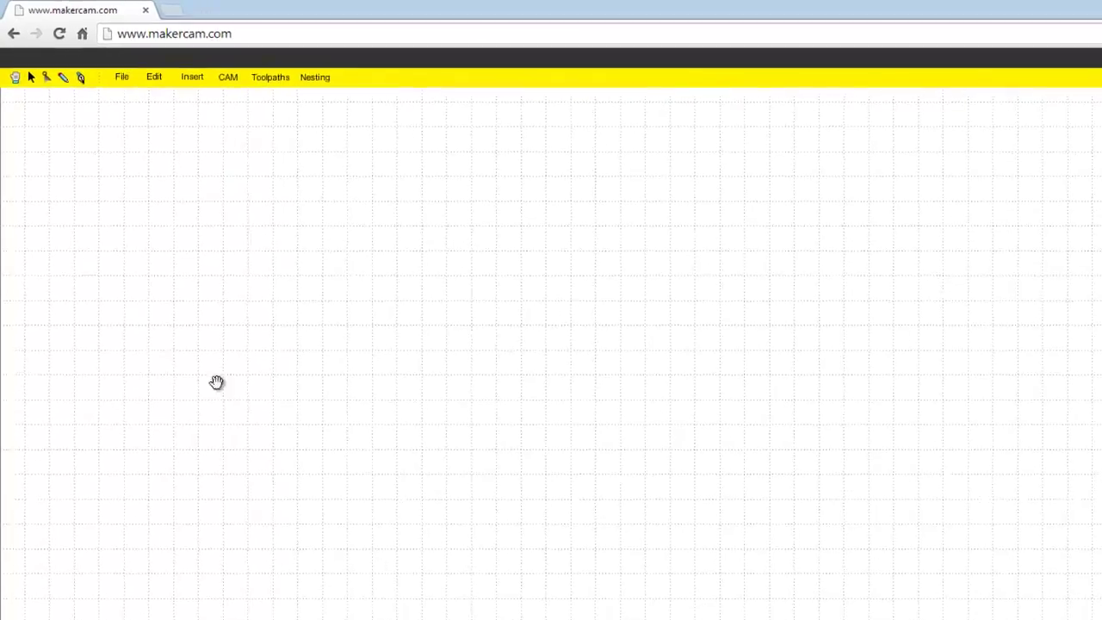
drag(469, 556, 563, 361)
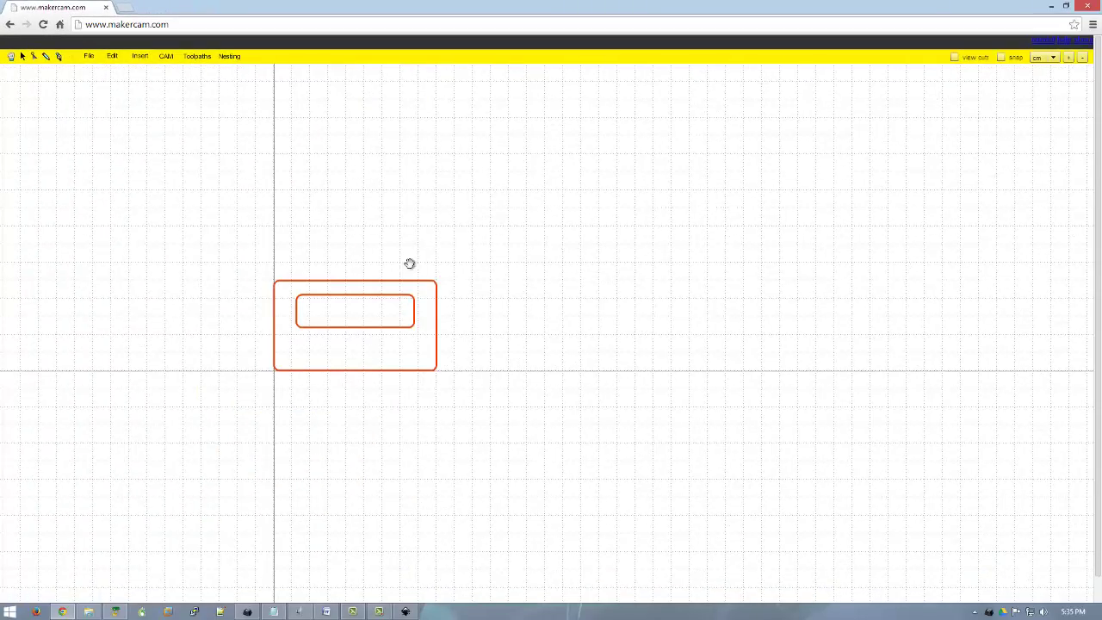
drag(743, 559, 811, 473)
drag(592, 345, 593, 335)
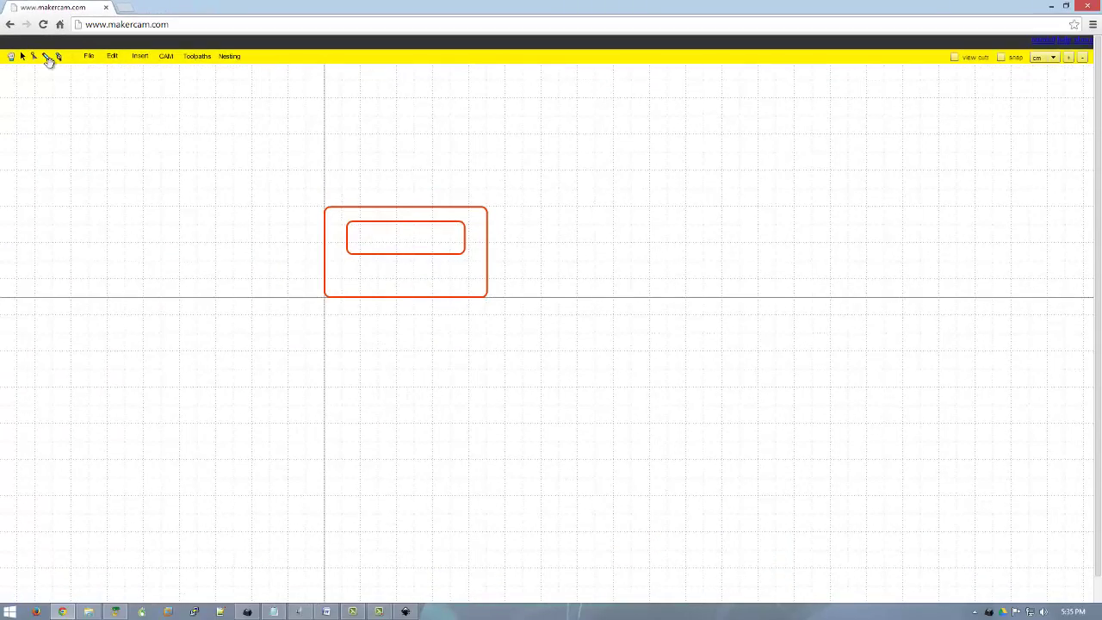
click(23, 57)
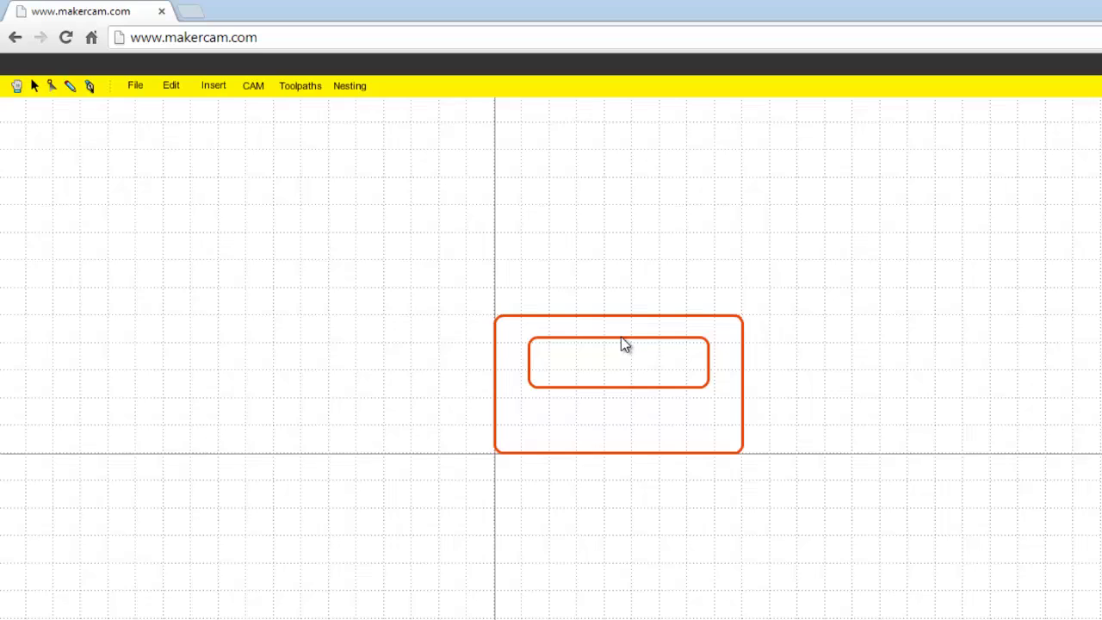
click(622, 345)
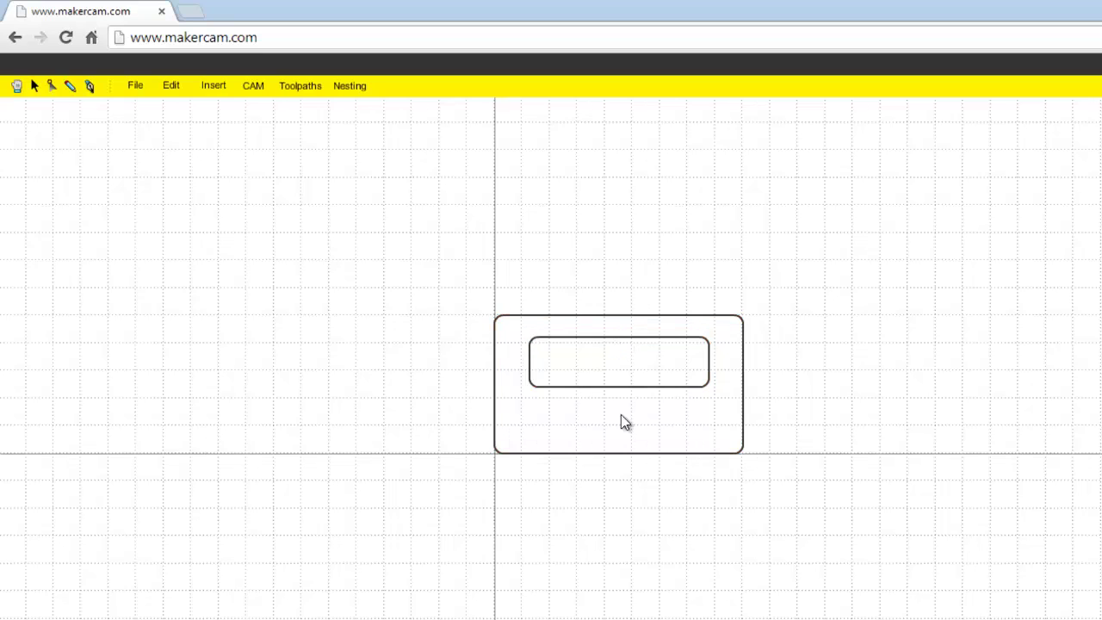
click(696, 390)
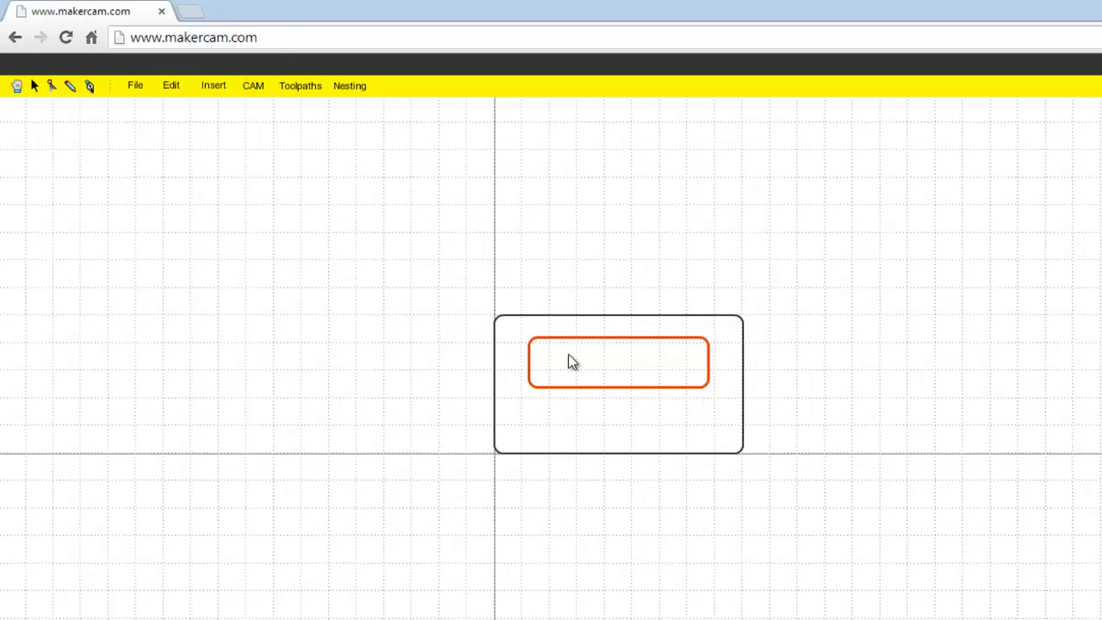
click(253, 87)
Add a pocket operation named pocket Iphone with a 3.175 mm tool diameter.
click(275, 124)
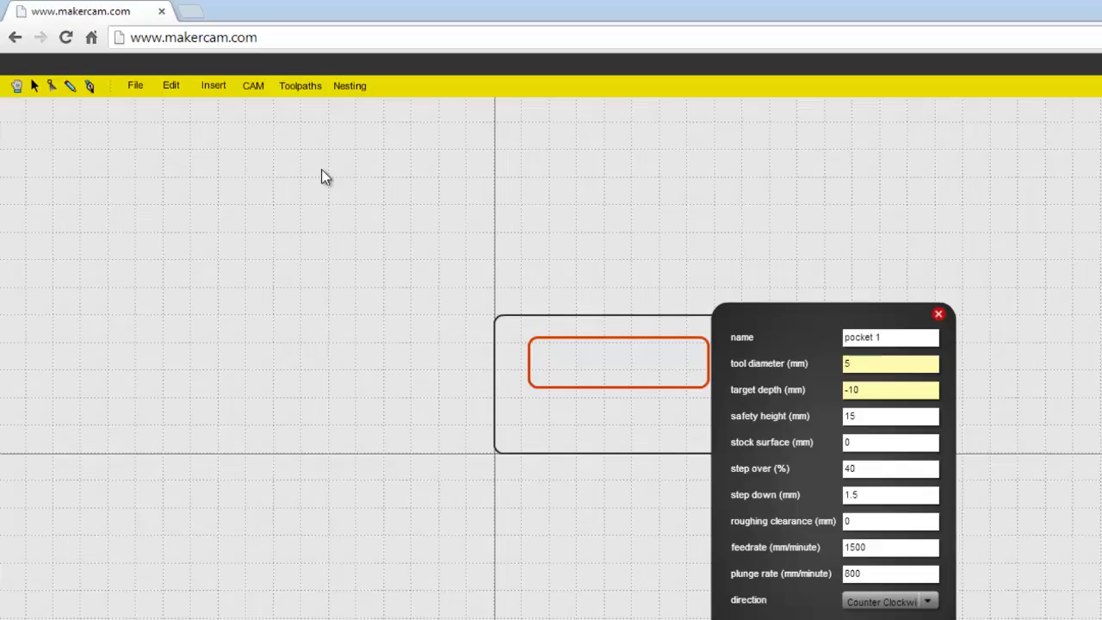
double_click(893, 336)
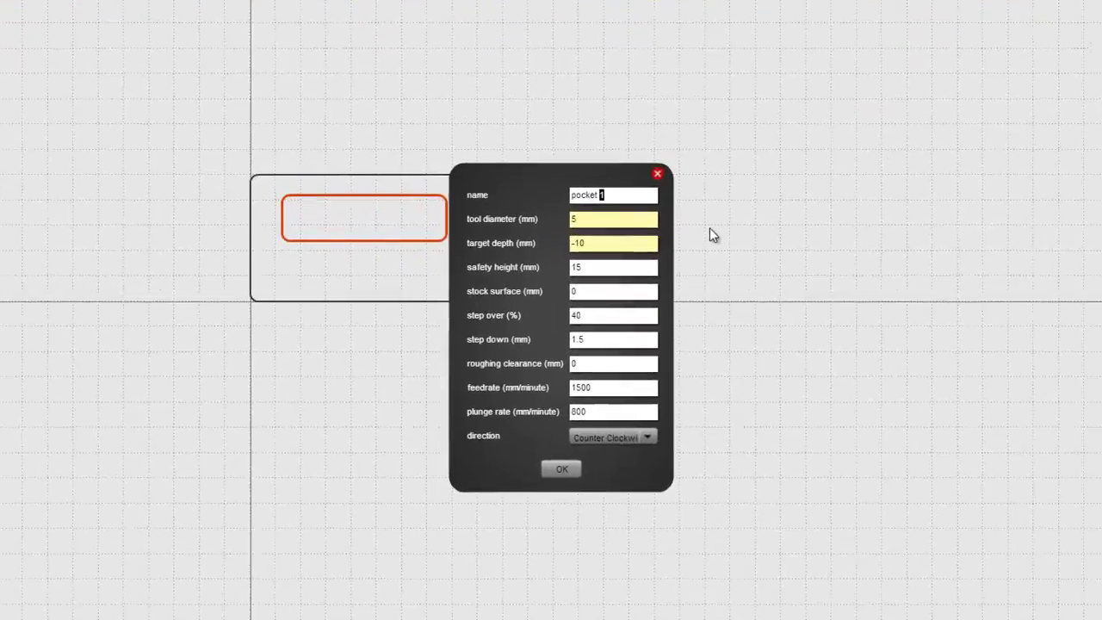
text(lph)
text(one)
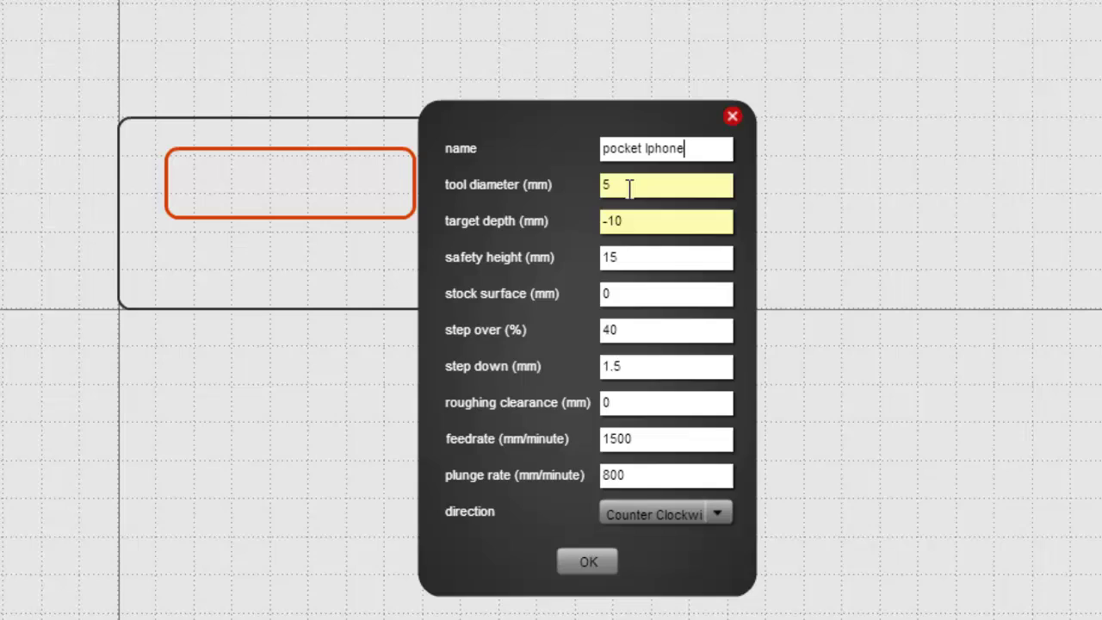
drag(630, 186, 585, 182)
text(3.175)
Set the pocket depth to -14 mm, feedrate 1200 and plunge rate 700, then apply.
click(628, 222)
key(BackSpace)
text(4)
key(Tab)
text(3.175)
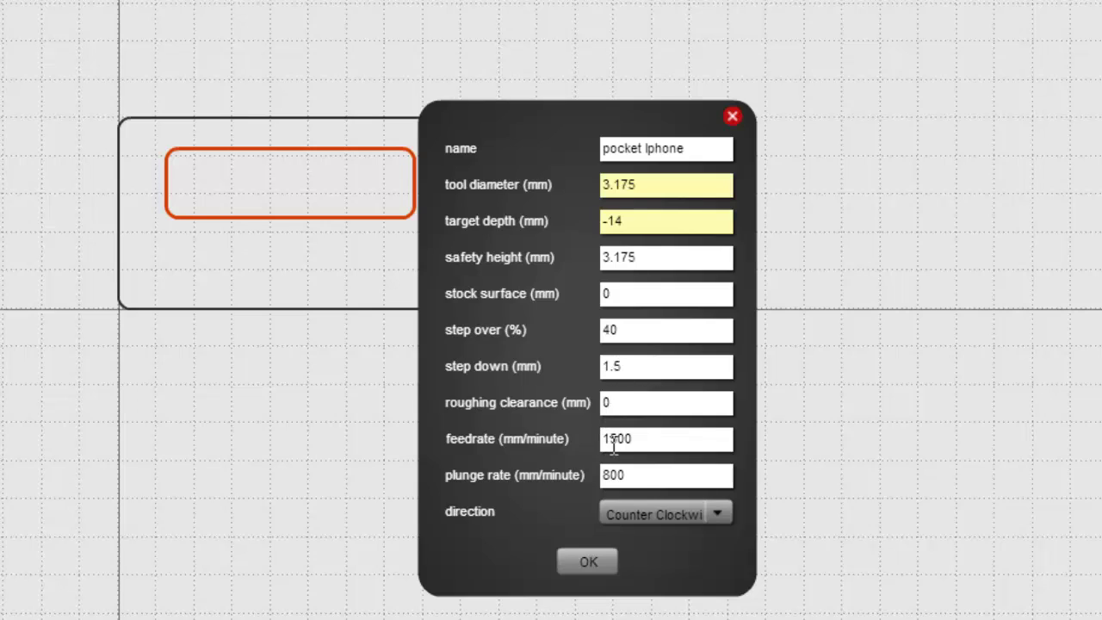
drag(611, 442, 617, 443)
text(2)
drag(611, 479, 606, 479)
text(7)
click(603, 558)
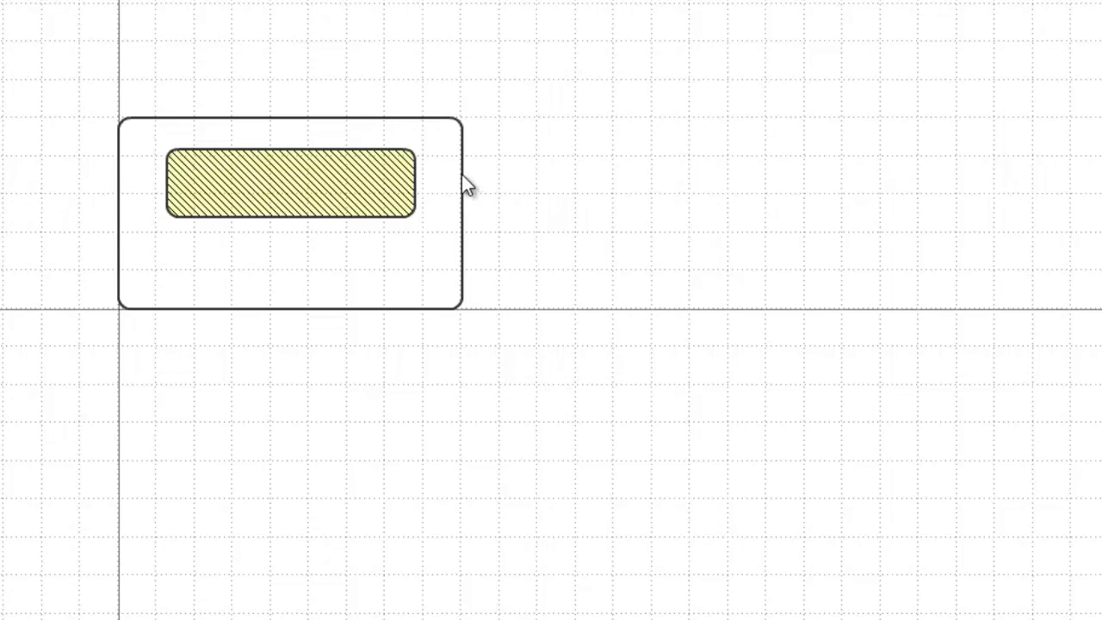
Marquee-select the outer rounded rectangle's edge, dragging from the right.
drag(578, 311, 463, 245)
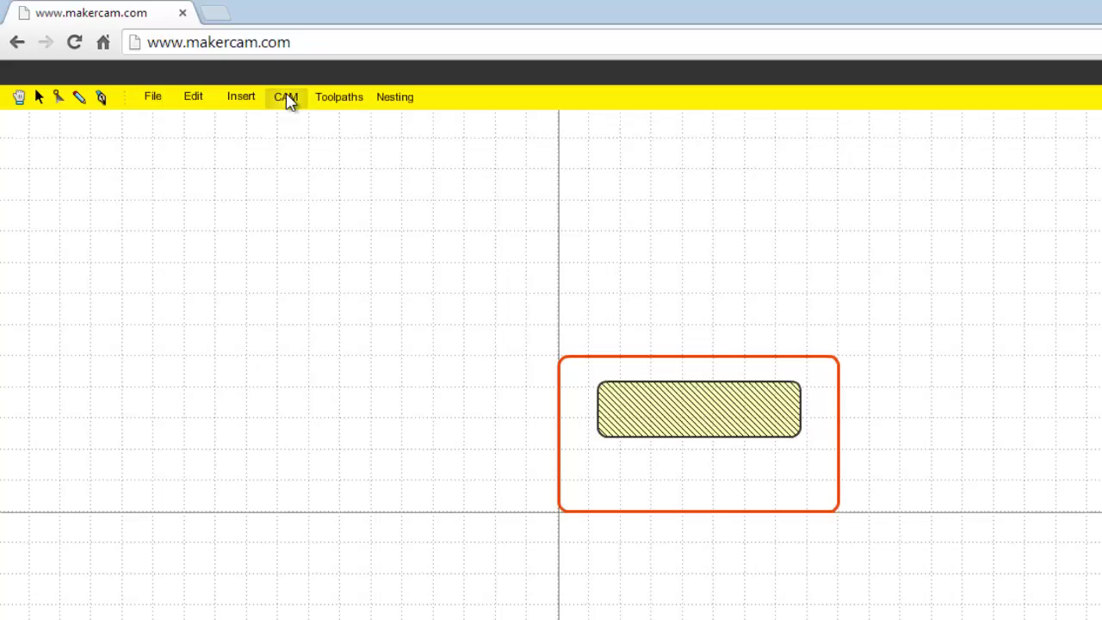
Add a profile operation named profile outside with a 3.175 mm tool diameter.
click(289, 101)
click(311, 115)
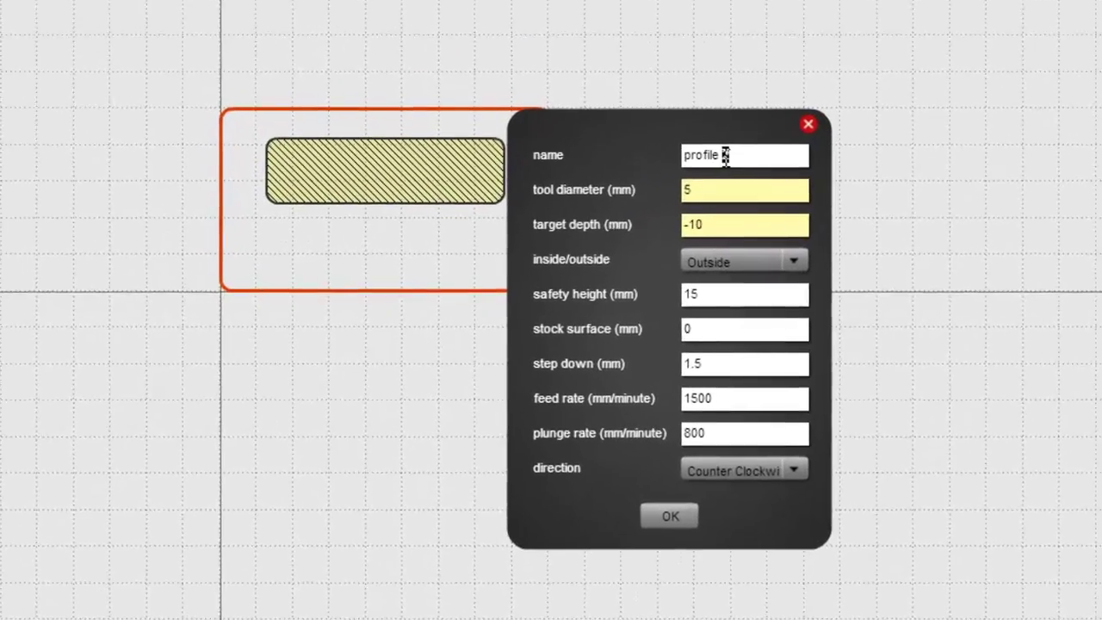
double_click(725, 155)
text(cut)
text(s)
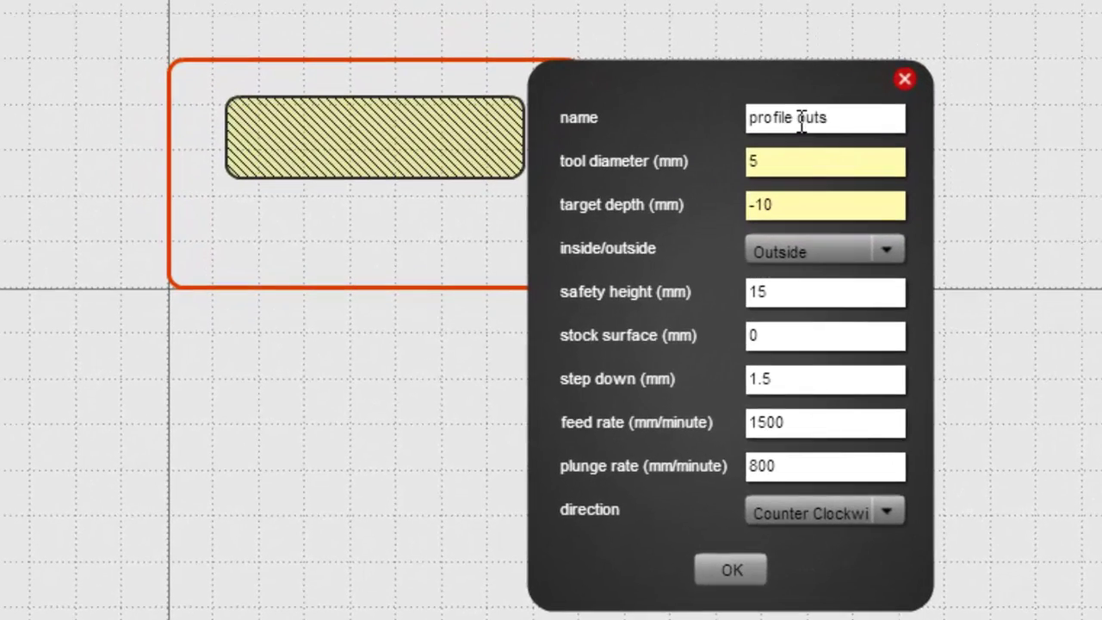
text(ide)
drag(782, 159, 736, 158)
text(3.175)
Set the profile target depth to -19.5 mm and safety height to 3.175.
click(789, 204)
key(BackSpace)
text(9)
text(.5)
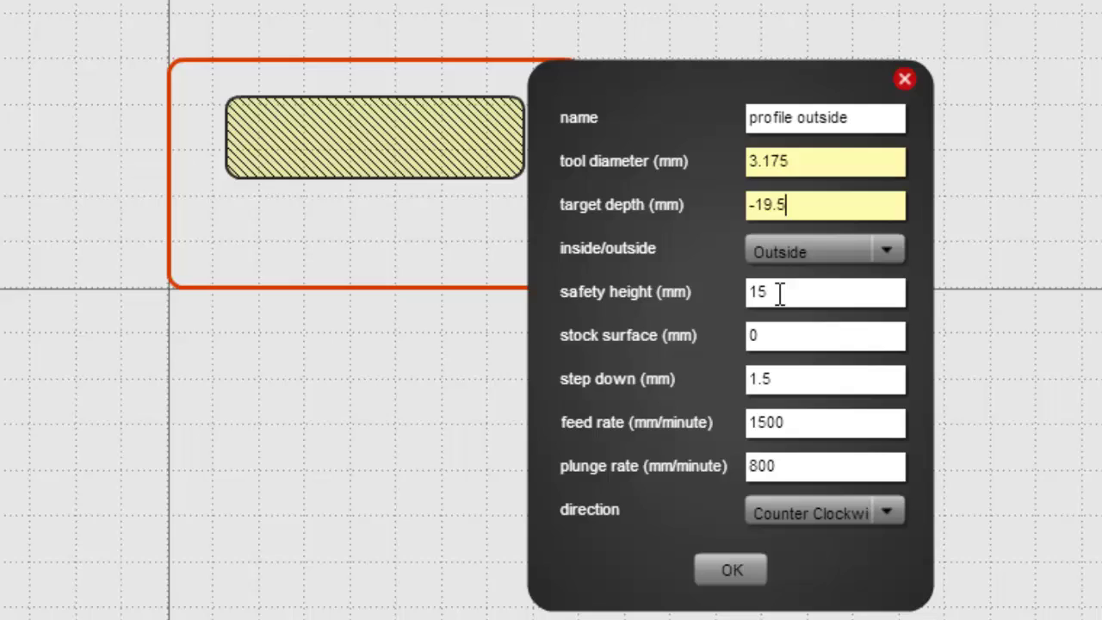
drag(780, 293, 739, 301)
text(3.175)
Set feed rate 1200 and plunge rate 700, then apply the profile toolpath.
click(765, 425)
key(BackSpace)
text(2)
click(756, 468)
key(BackSpace)
text(6)
key(BackSpace)
text(7)
click(731, 568)
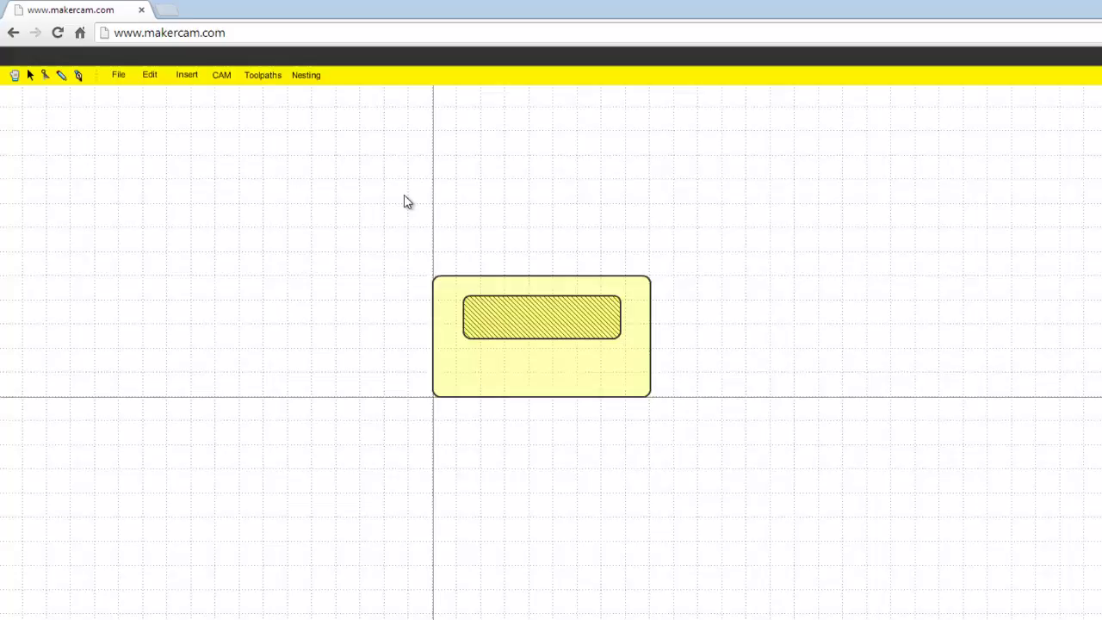
Calculate all toolpaths to generate the spiral pocket and the outer profile path.
click(221, 75)
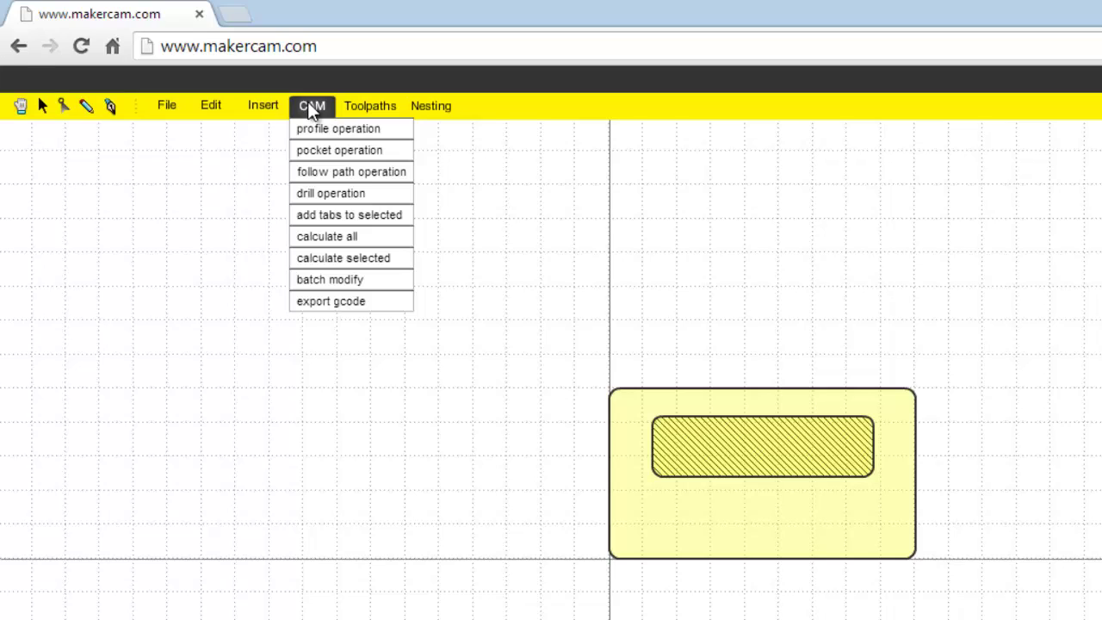
click(350, 237)
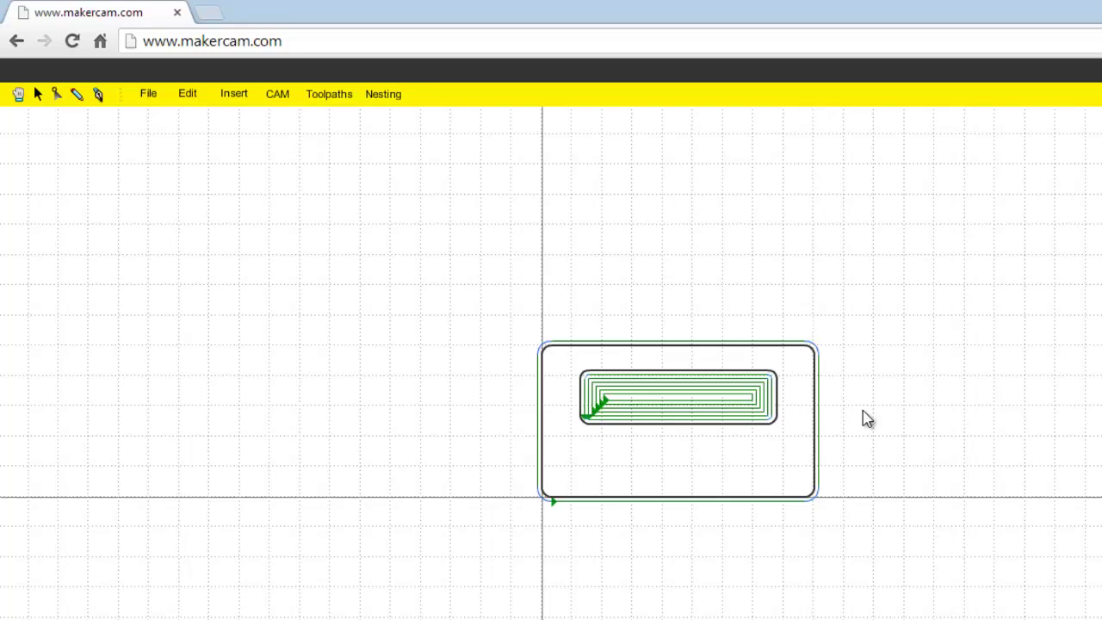
click(293, 99)
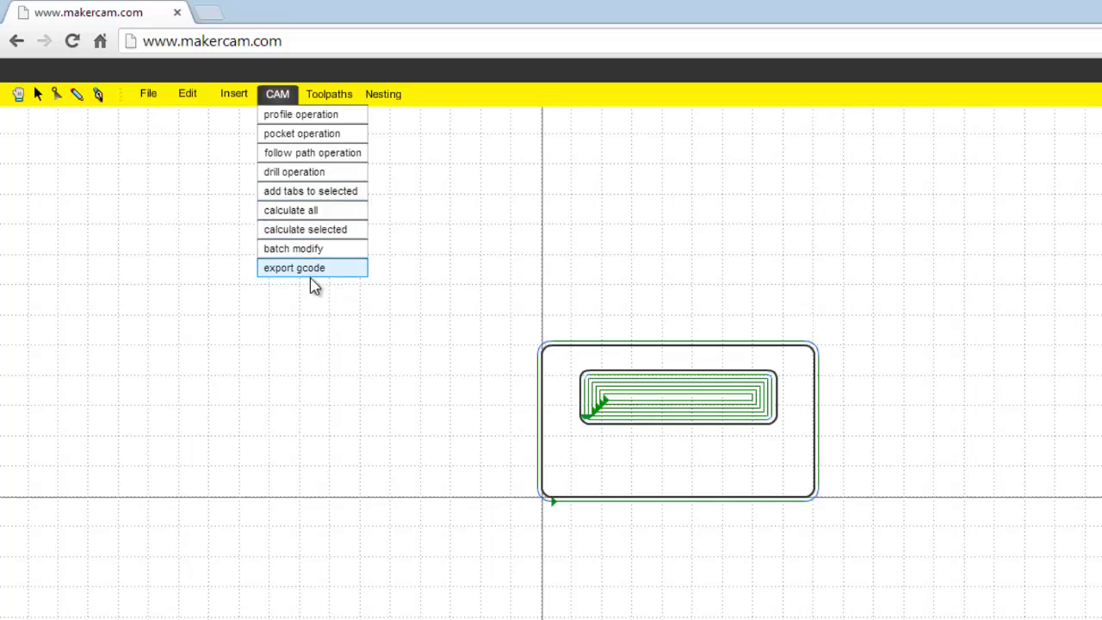
Add a tab of width 1 and height 1 to the outer profile, then drag it to the top edge.
click(536, 498)
click(542, 452)
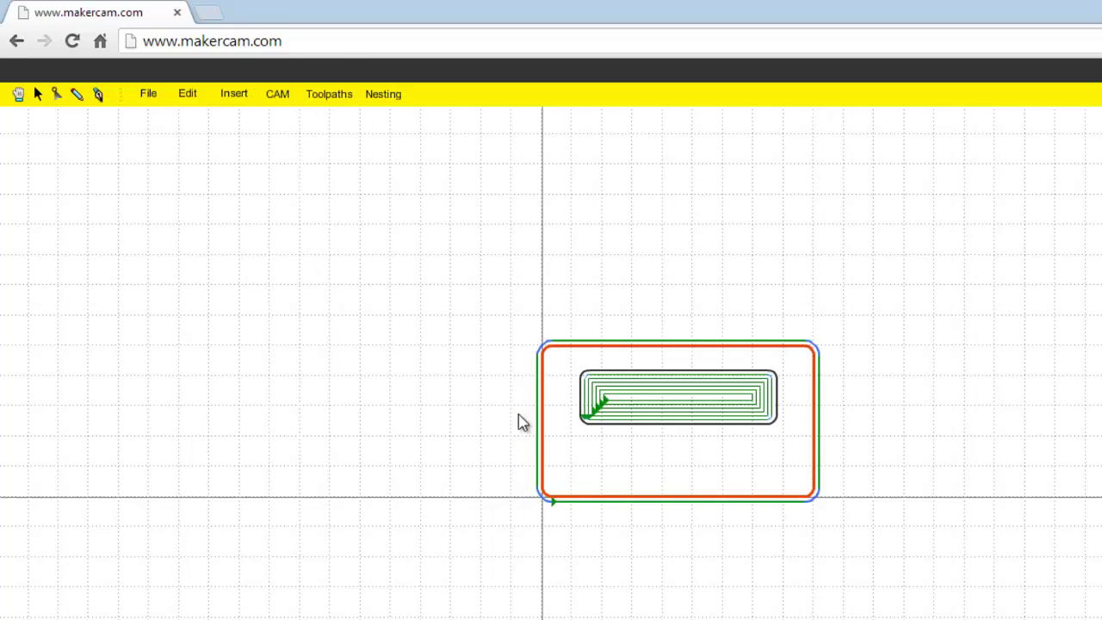
click(277, 93)
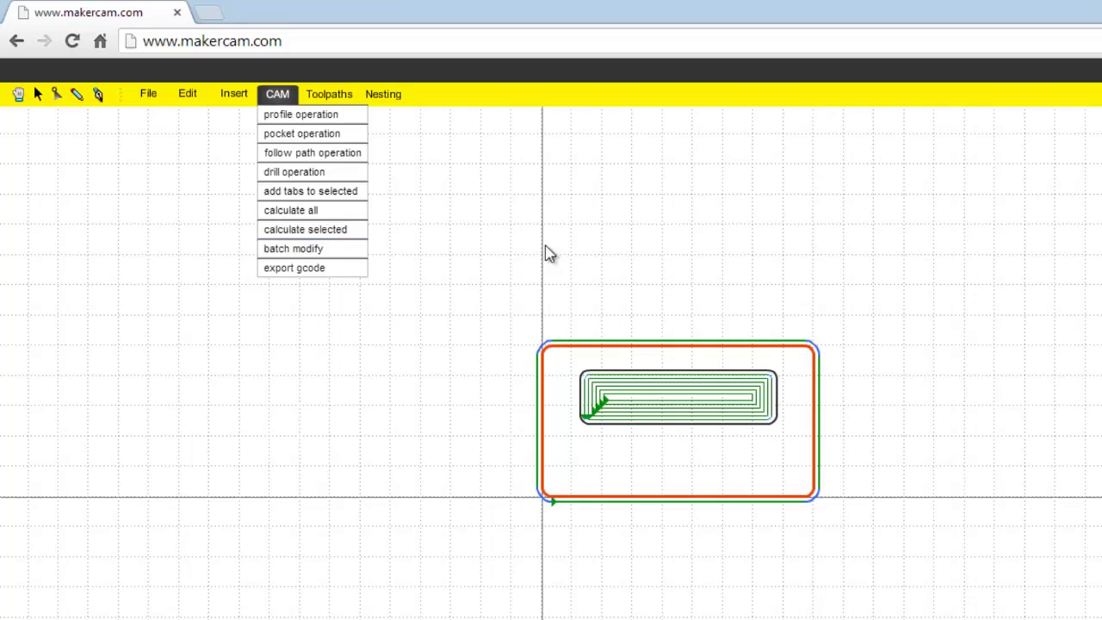
click(320, 195)
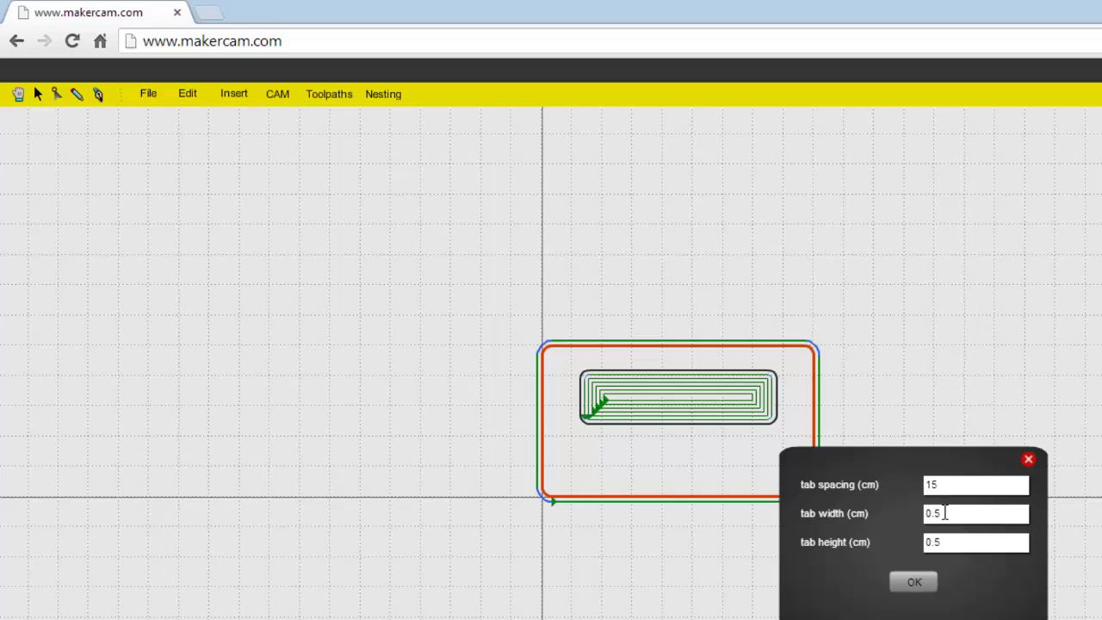
drag(946, 512, 923, 515)
text(1)
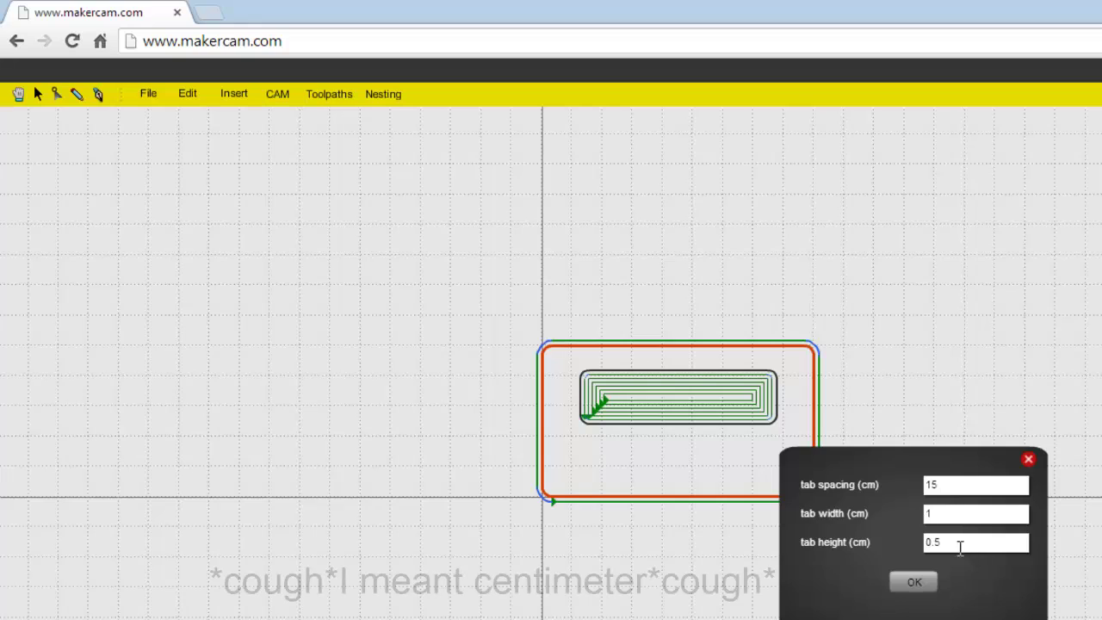
drag(948, 542, 930, 542)
text(1)
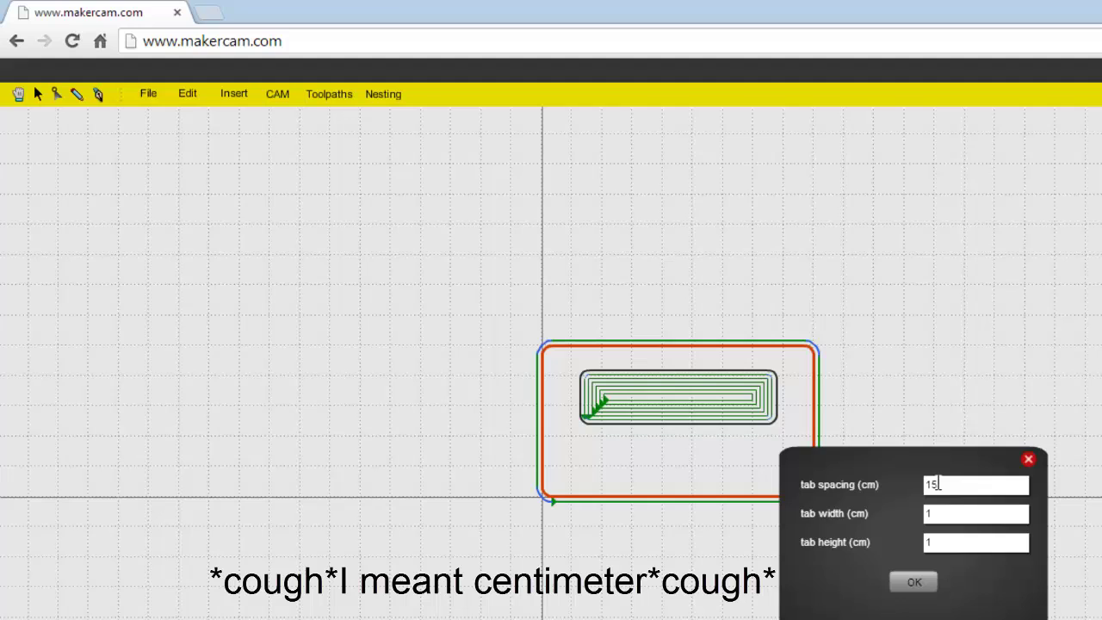
click(918, 583)
mouse_move(581, 511)
mouse_down()
mouse_move(801, 490)
mouse_move(841, 434)
mouse_move(824, 327)
mouse_move(670, 315)
mouse_move(679, 317)
mouse_up()
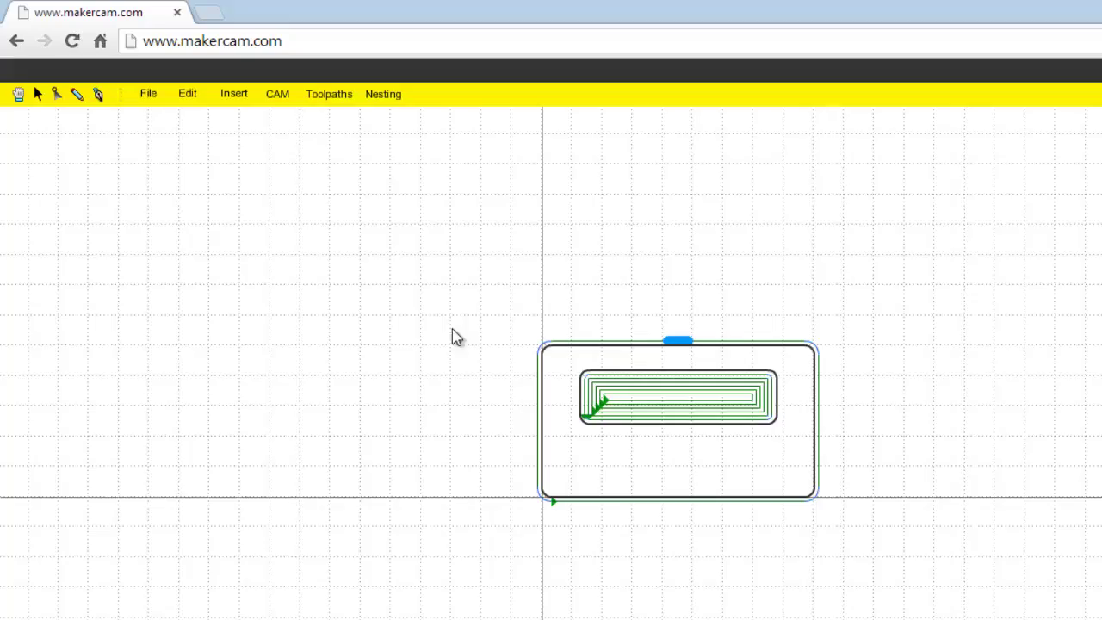
In the G-code export list, test reordering, then select both pocket Iphone and profile outside.
click(280, 101)
click(301, 274)
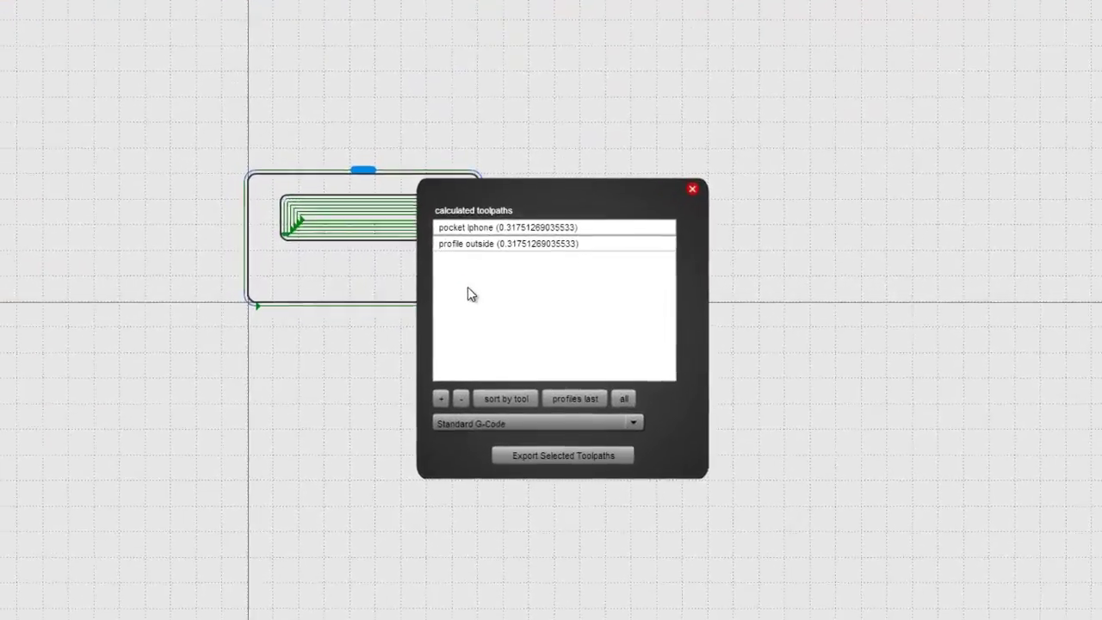
click(479, 244)
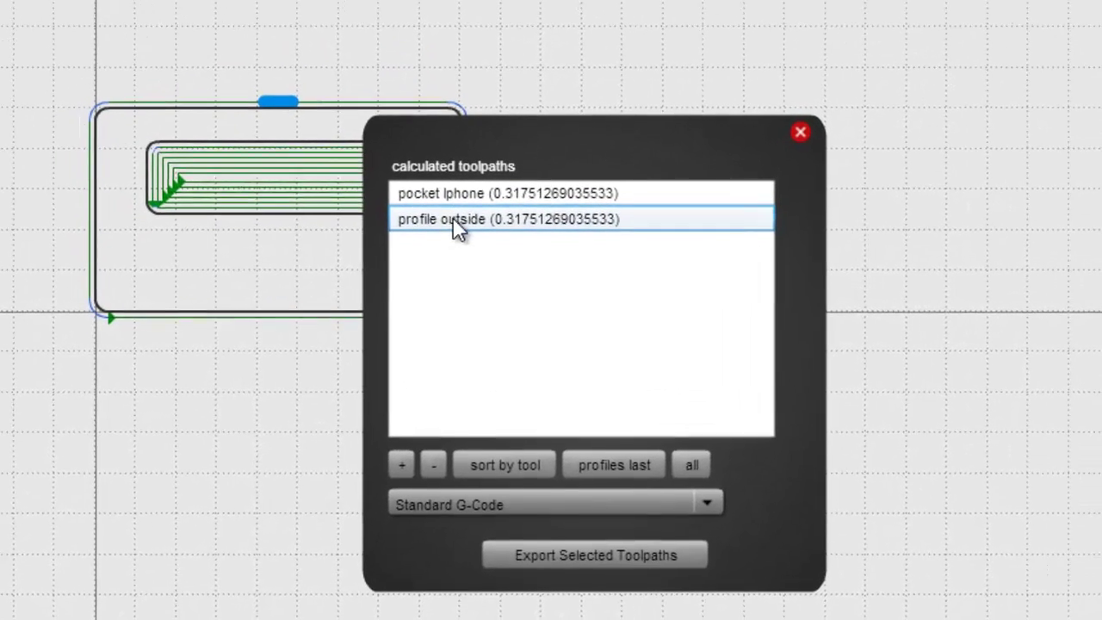
click(465, 226)
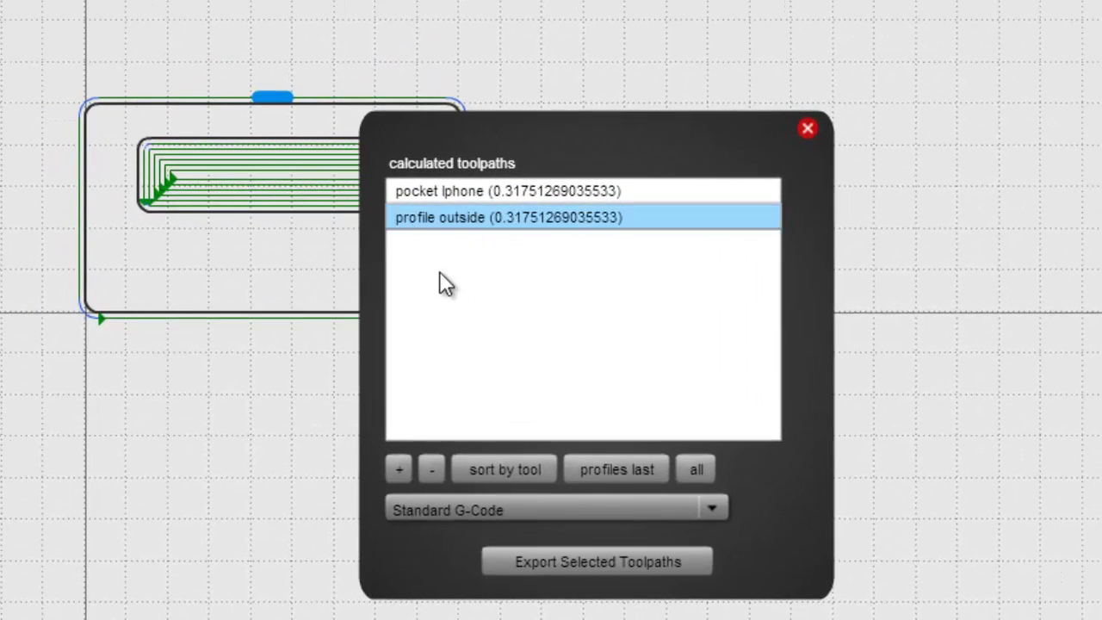
click(400, 470)
click(430, 197)
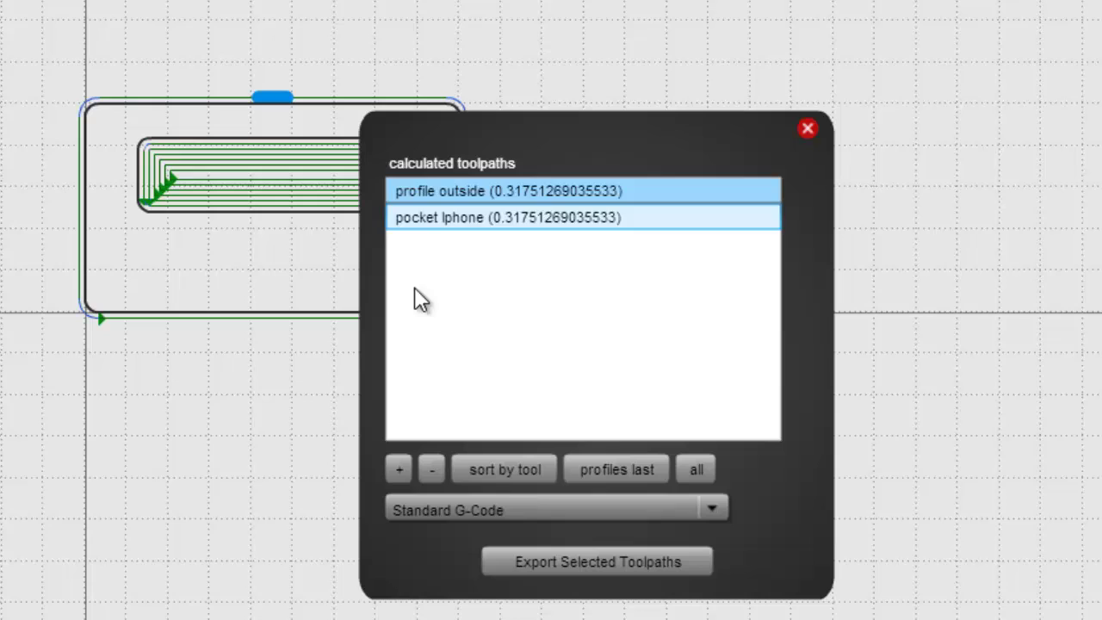
click(439, 194)
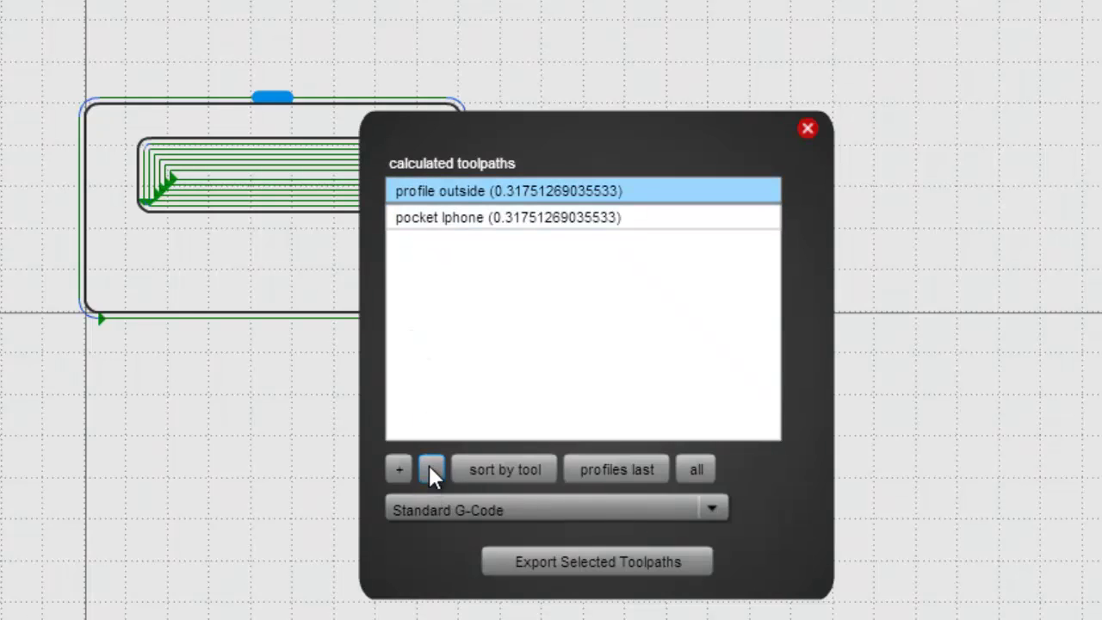
click(429, 470)
click(473, 198)
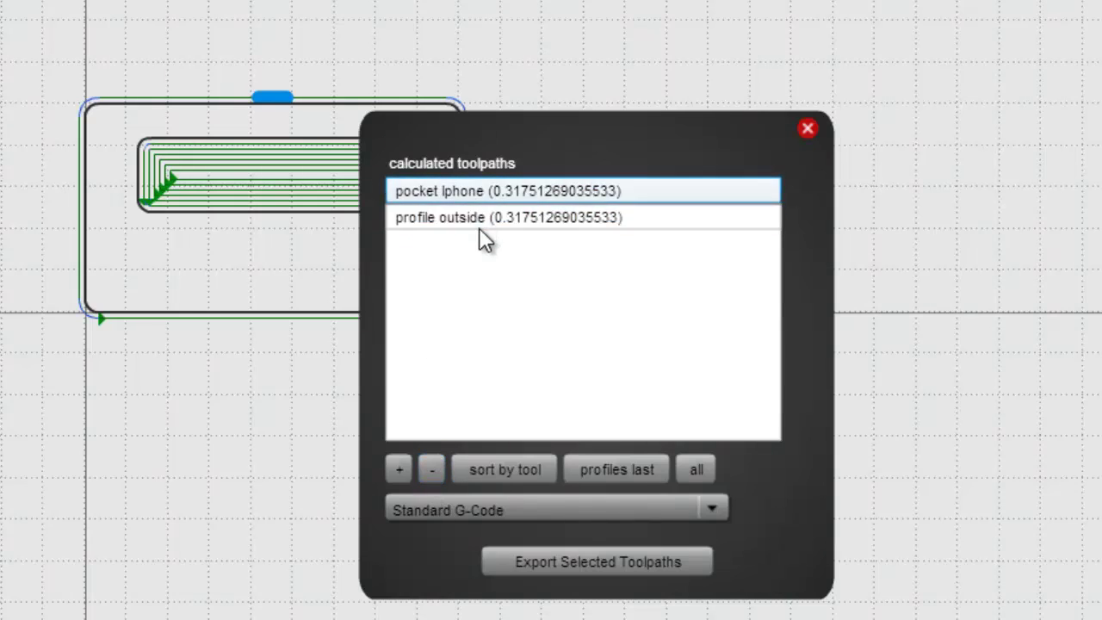
click(481, 218)
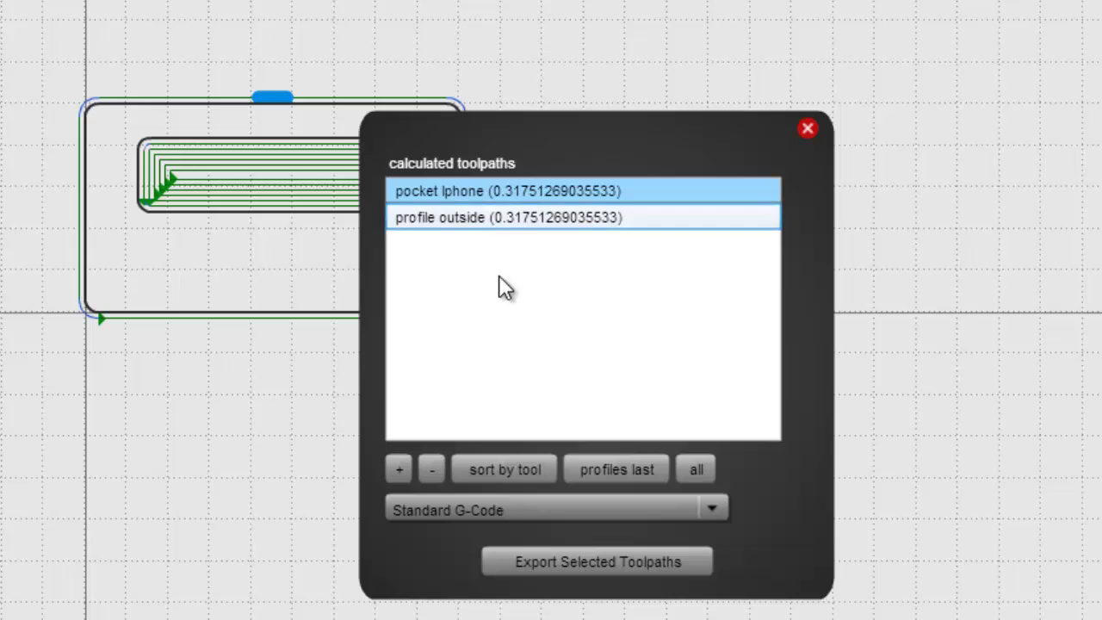
ctrl+click(507, 199)
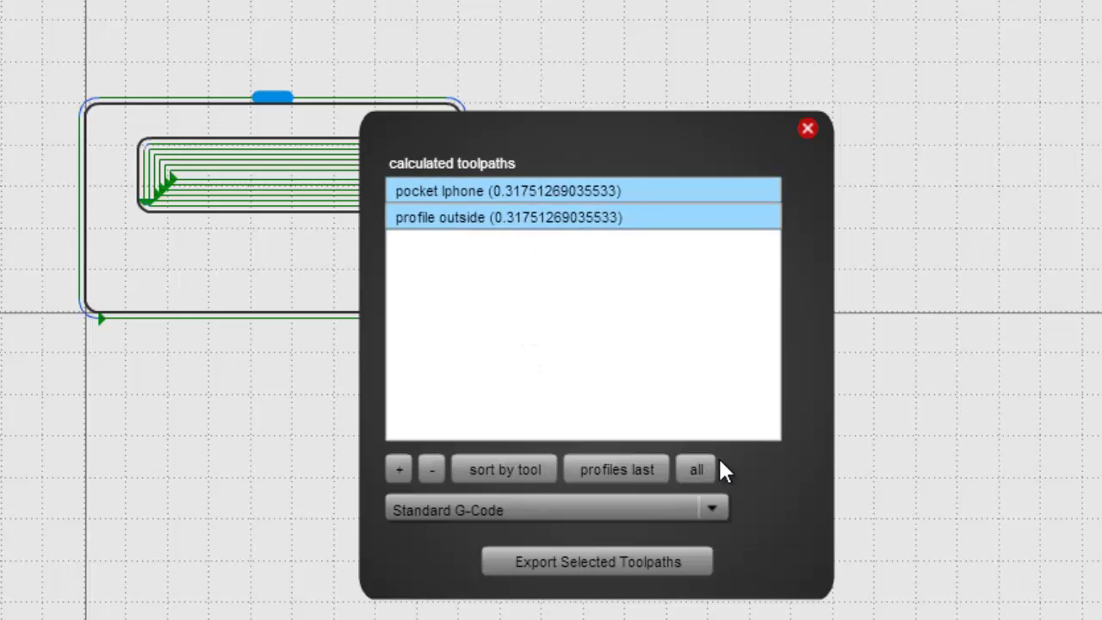
Export the selected toolpaths as part.nc and close the calculated toolpaths list.
click(639, 559)
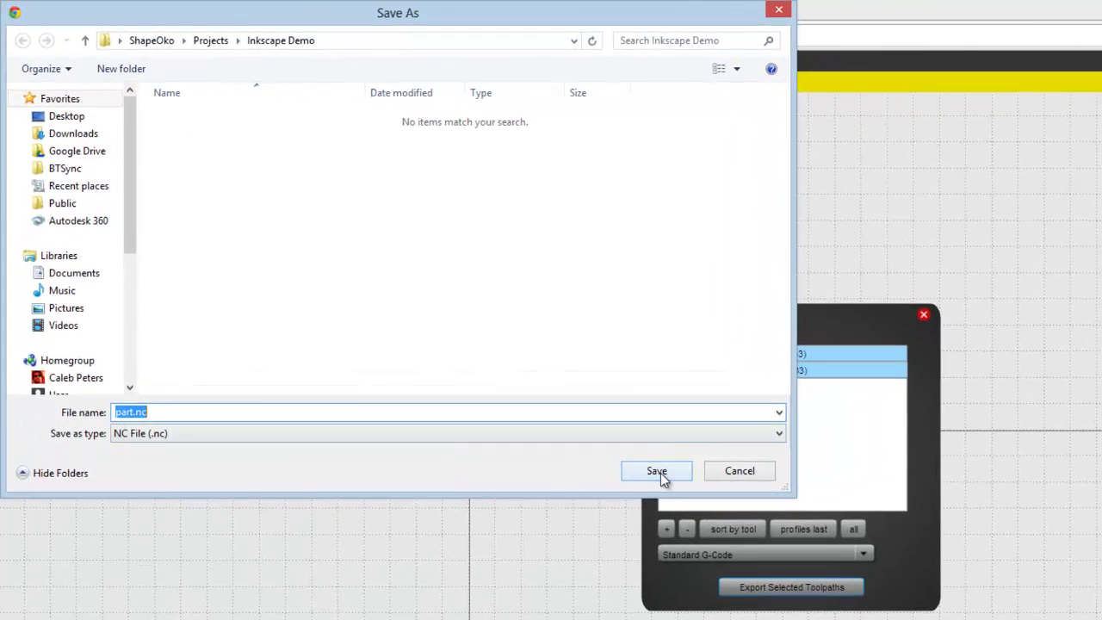
click(657, 471)
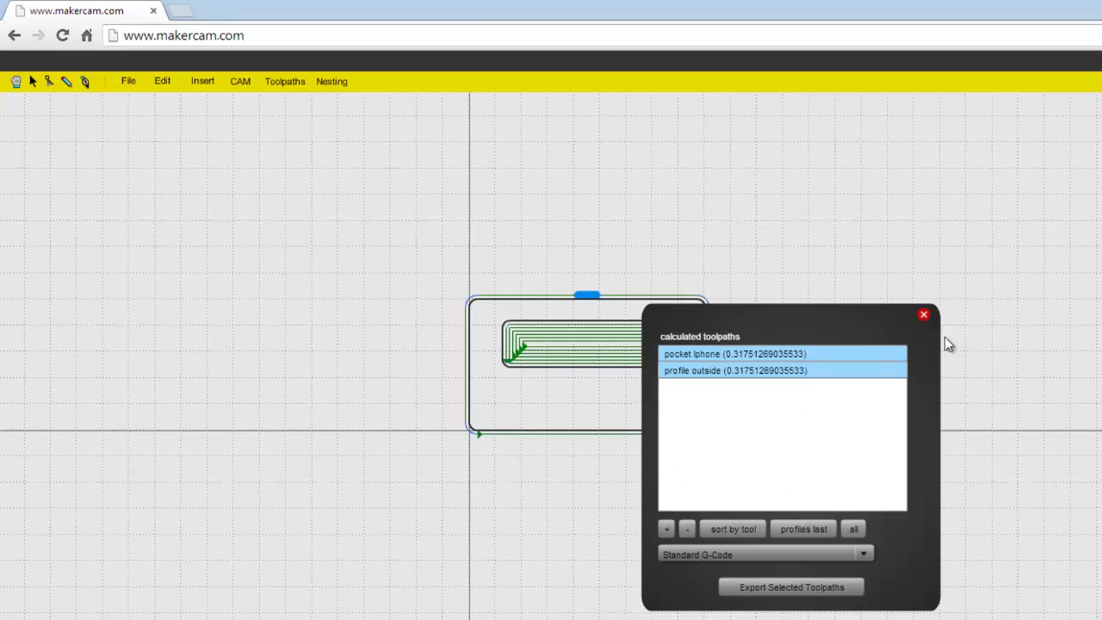
click(924, 315)
Save the design as an SVG, adding '-CAM' to the existing Inkscape Demo.svg name.
click(122, 86)
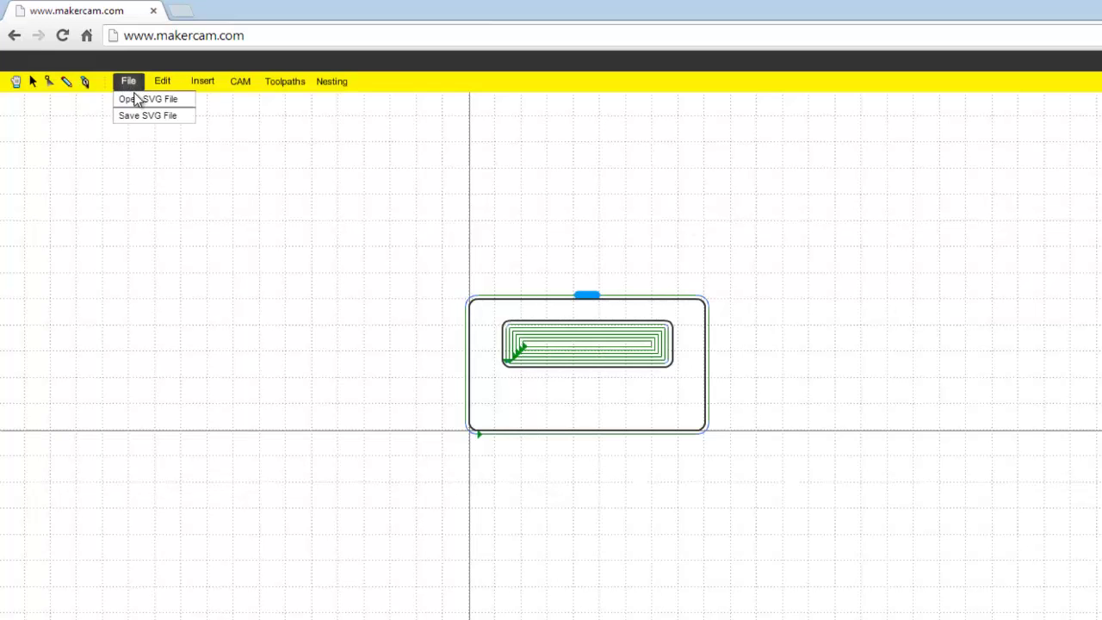
click(138, 116)
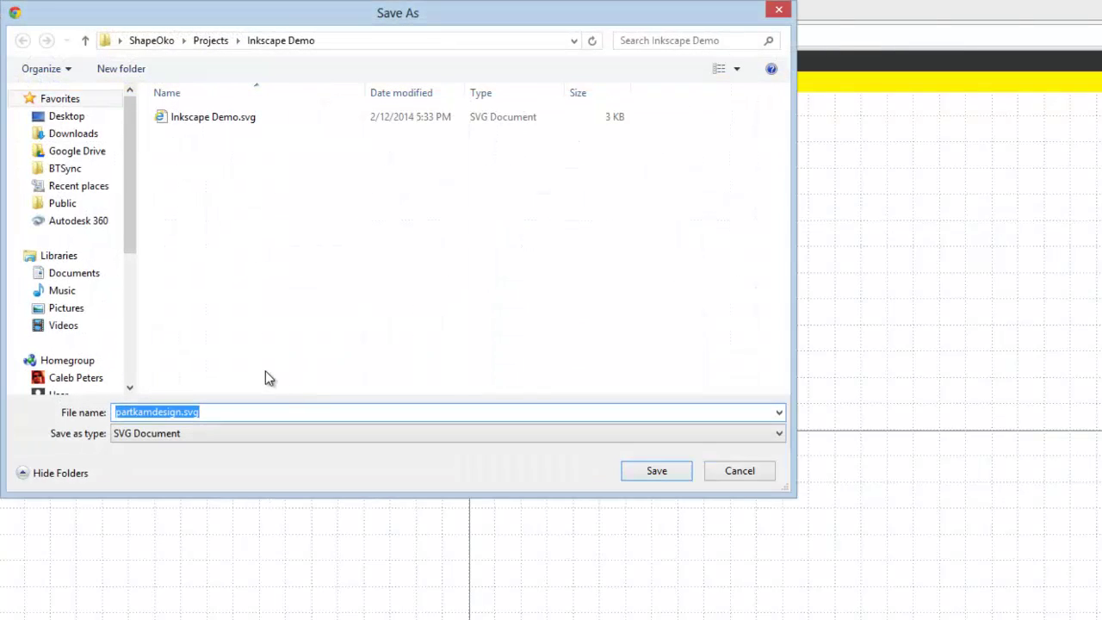
drag(431, 17, 929, 365)
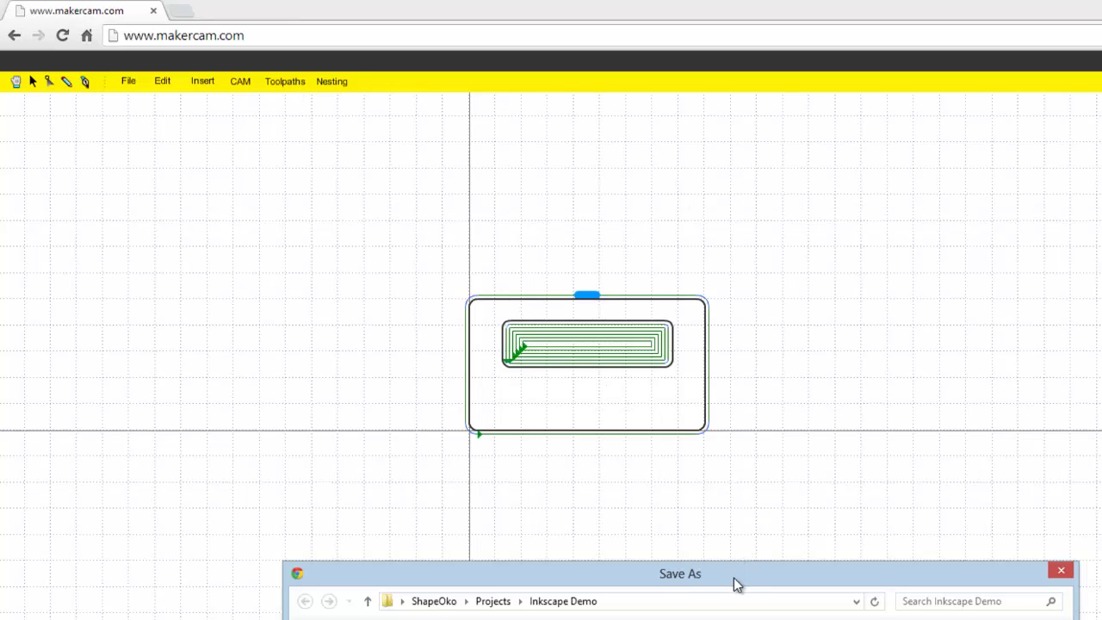
drag(733, 583, 697, 228)
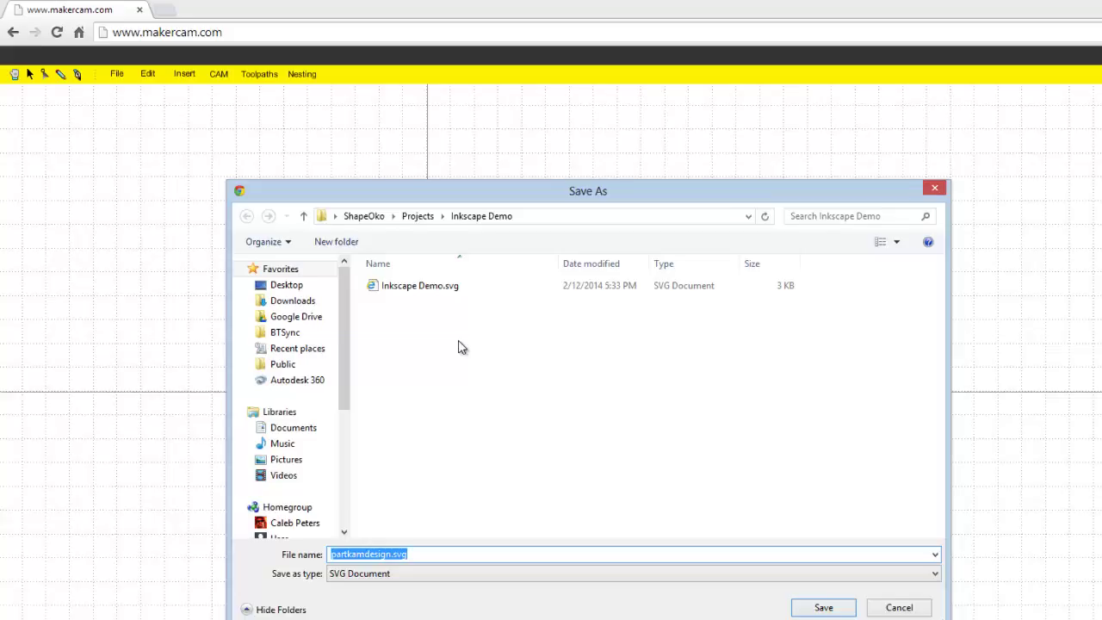
click(483, 313)
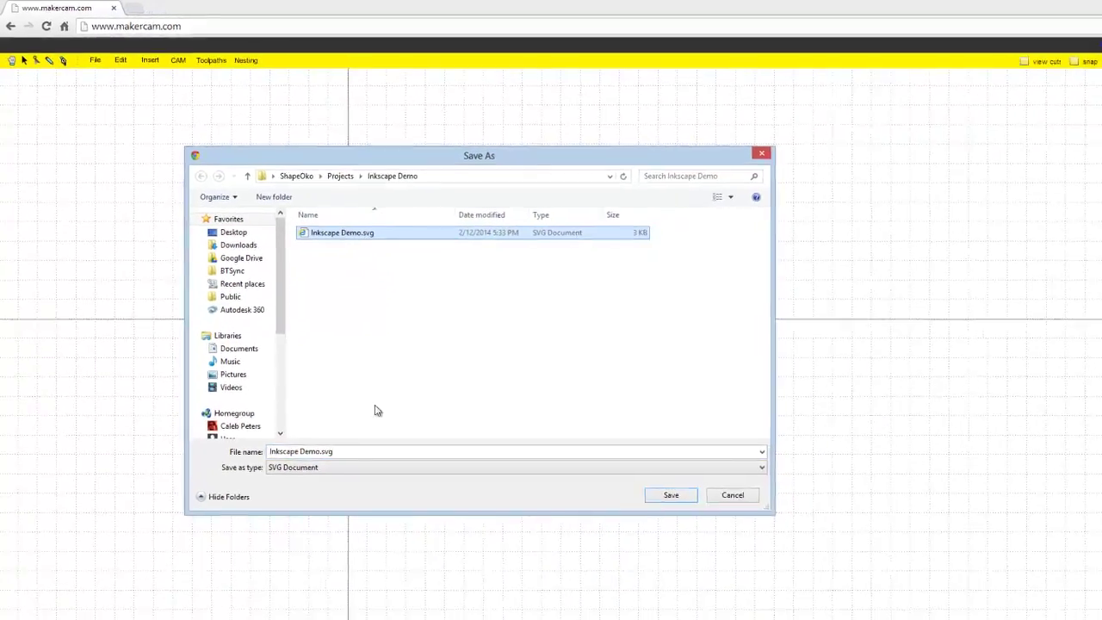
click(321, 452)
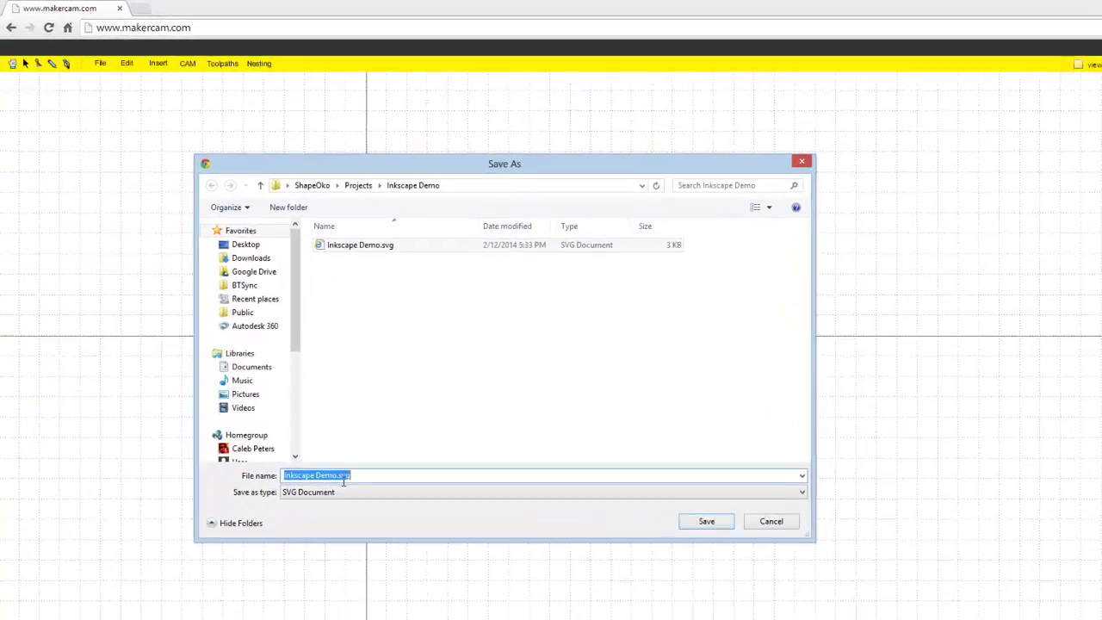
click(320, 452)
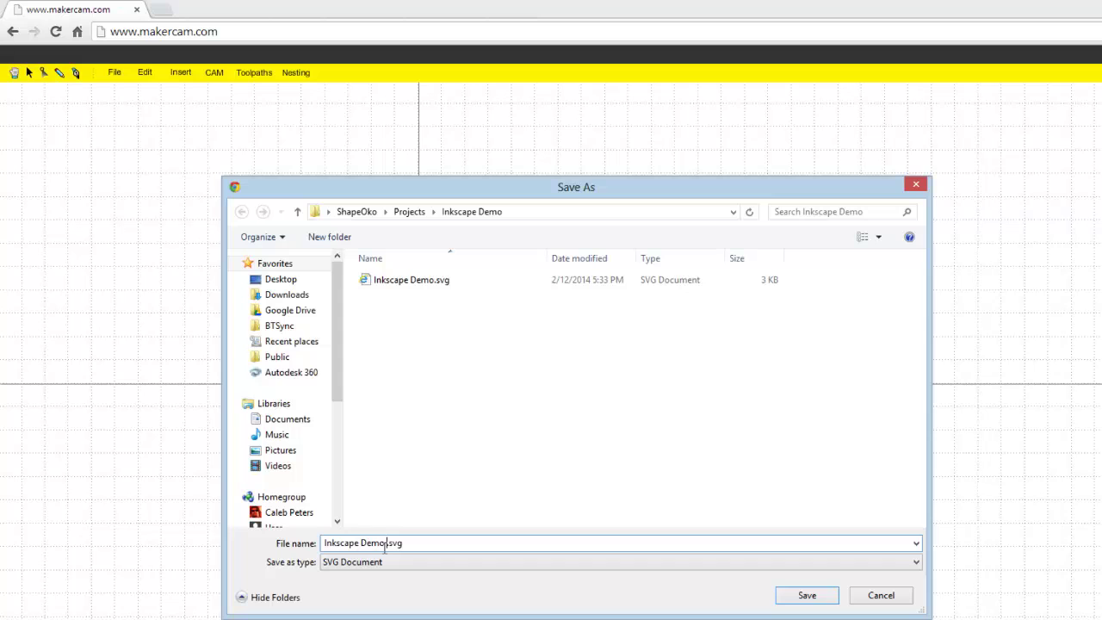
text(-CAM)
click(825, 597)
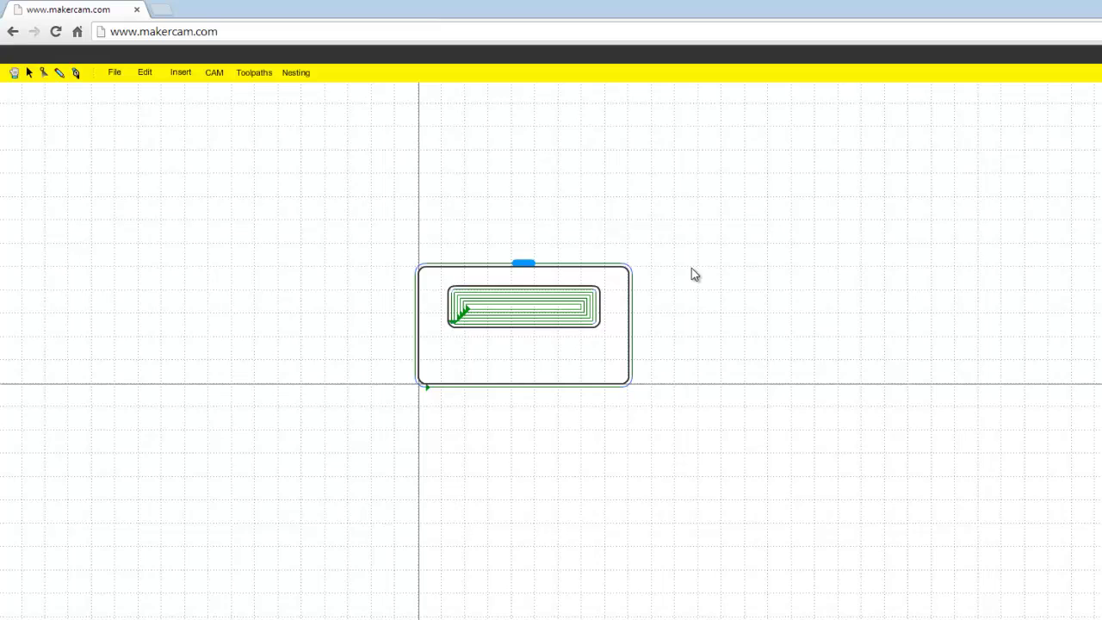